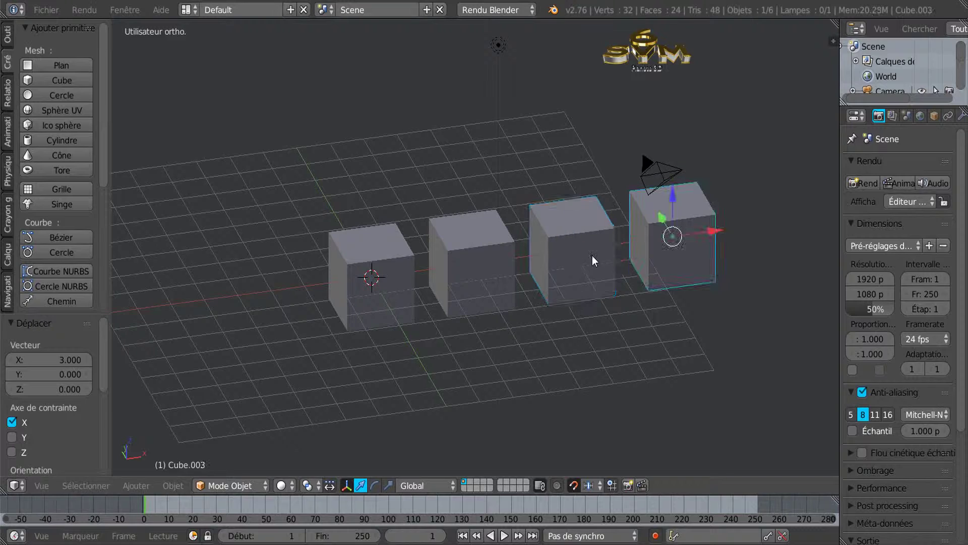
Inspect the row of four cubes, selecting each one in turn and viewing the row from several angles
{"action": "right_click", "coordinate": [399, 286]}
{"action": "middle_click_drag", "start_coordinate": [451, 331], "coordinate": [435, 355]}
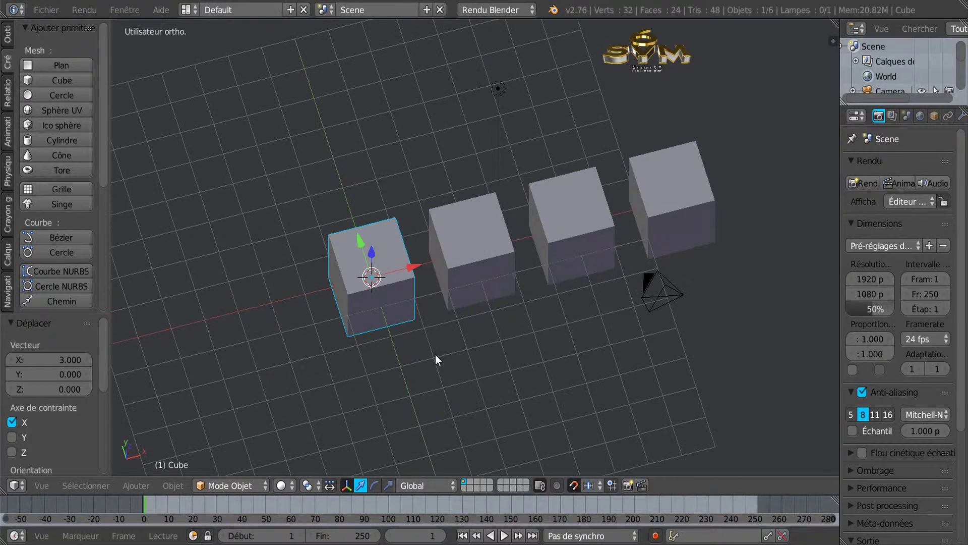
{"action": "middle_click_drag", "start_coordinate": [565, 337], "coordinate": [485, 267]}
{"action": "right_click", "coordinate": [484, 268]}
{"action": "right_click", "coordinate": [546, 255]}
{"action": "right_click", "coordinate": [664, 255]}
{"action": "right_click", "coordinate": [567, 255]}
{"action": "right_click", "coordinate": [474, 262]}
{"action": "right_click", "coordinate": [344, 280]}
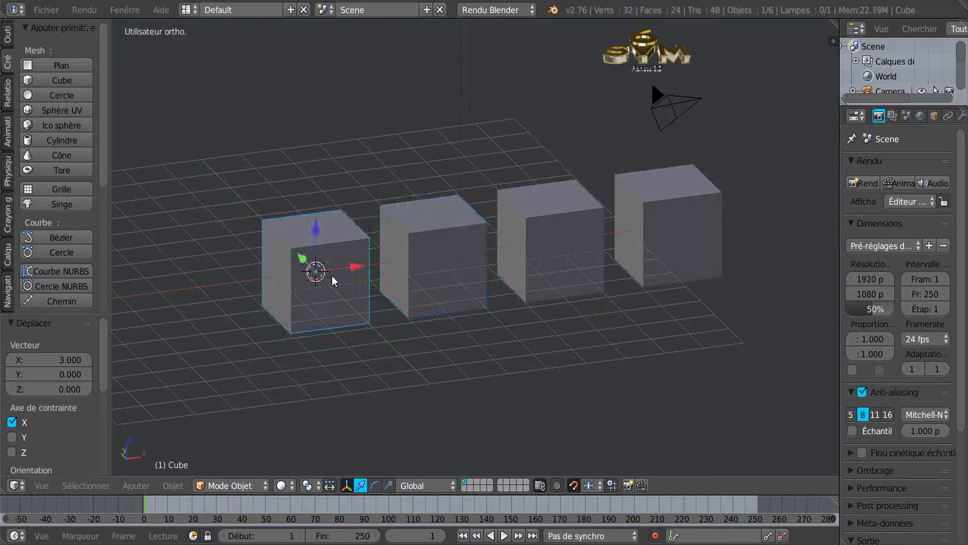
{"action": "mouse_move", "coordinate": [422, 385]}
{"action": "middle_mouse_down"}
{"action": "mouse_move", "coordinate": [428, 395]}
{"action": "mouse_move", "coordinate": [434, 369]}
{"action": "mouse_move", "coordinate": [441, 377]}
{"action": "mouse_move", "coordinate": [428, 376]}
{"action": "middle_mouse_up"}
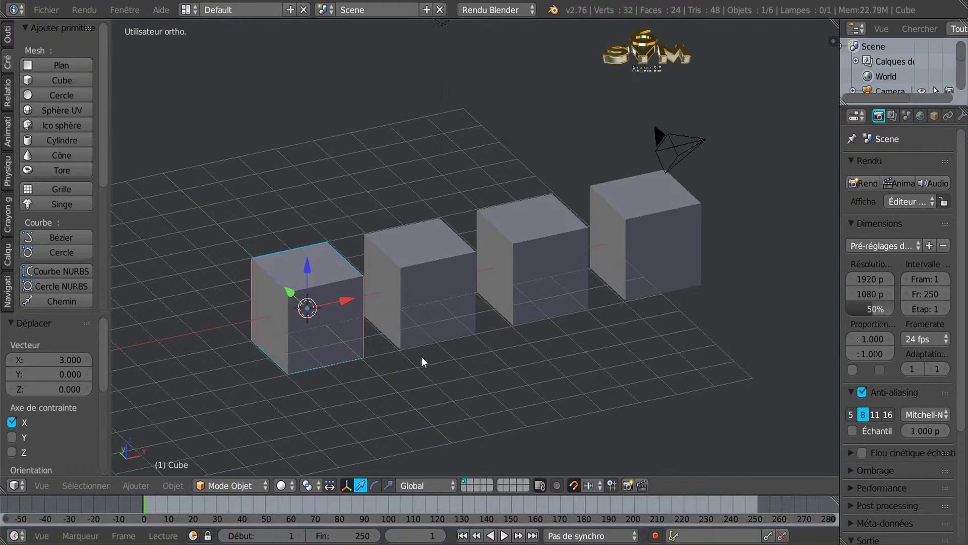
{"action": "scroll", "coordinate": [421, 356], "scroll_direction": "up", "scroll_amount": 1}
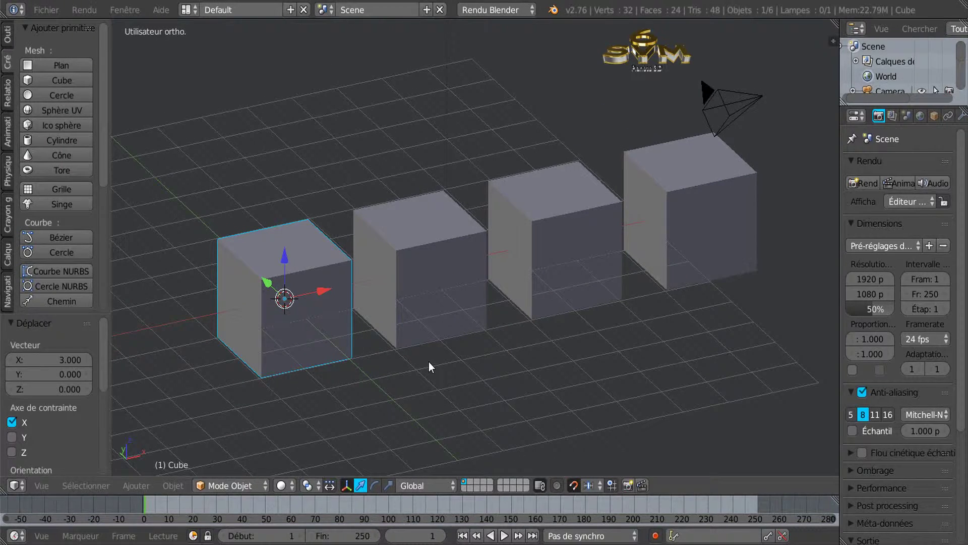
{"action": "scroll", "coordinate": [429, 361], "scroll_direction": "down", "scroll_amount": 1}
{"action": "mouse_move", "coordinate": [430, 368]}
{"action": "middle_mouse_down"}
{"action": "mouse_move", "coordinate": [431, 379]}
{"action": "mouse_move", "coordinate": [414, 364]}
{"action": "mouse_move", "coordinate": [416, 380]}
{"action": "middle_mouse_up"}
{"action": "scroll", "coordinate": [416, 379], "scroll_direction": "up", "scroll_amount": 1}
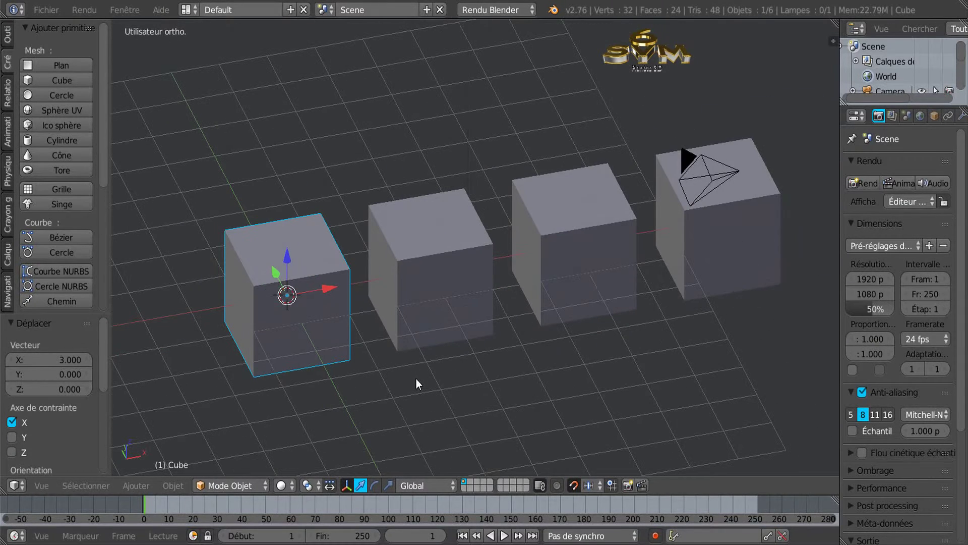
Examine the spacing between the cubes by selecting them individually and looking at them up close and from farther away
{"action": "right_click", "coordinate": [422, 305]}
{"action": "right_click", "coordinate": [562, 268], "text": "shift"}
{"action": "right_click", "coordinate": [701, 253]}
{"action": "scroll", "coordinate": [499, 339], "scroll_direction": "down", "scroll_amount": 1}
{"action": "middle_click_drag", "start_coordinate": [494, 345], "coordinate": [474, 334]}
{"action": "scroll", "coordinate": [462, 326], "scroll_direction": "up", "scroll_amount": 2}
{"action": "scroll", "coordinate": [459, 312], "scroll_direction": "down", "scroll_amount": 2}
{"action": "right_click", "coordinate": [446, 275]}
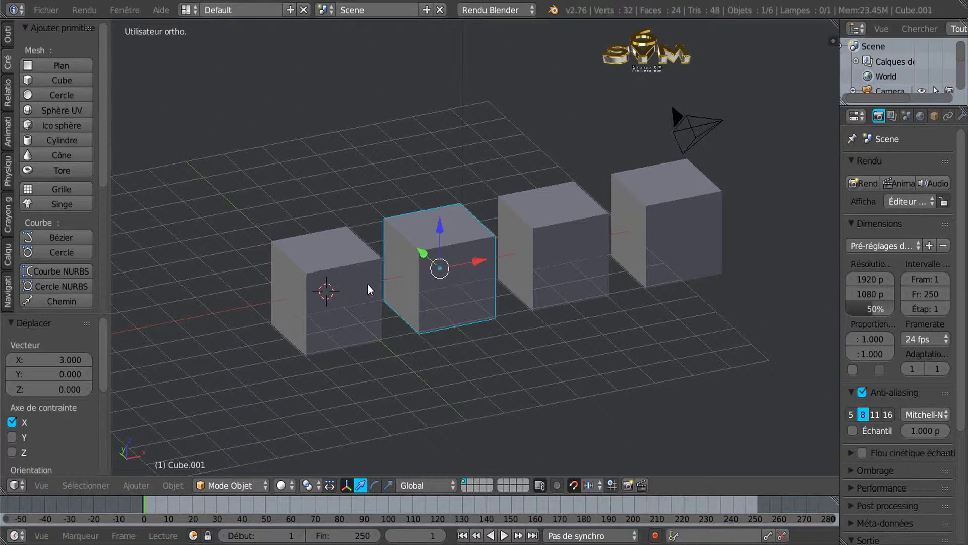
{"action": "right_click", "coordinate": [368, 283]}
{"action": "right_click", "coordinate": [434, 279]}
{"action": "middle_click_drag", "start_coordinate": [492, 281], "coordinate": [504, 343]}
{"action": "scroll", "coordinate": [504, 343], "scroll_direction": "up", "scroll_amount": 3}
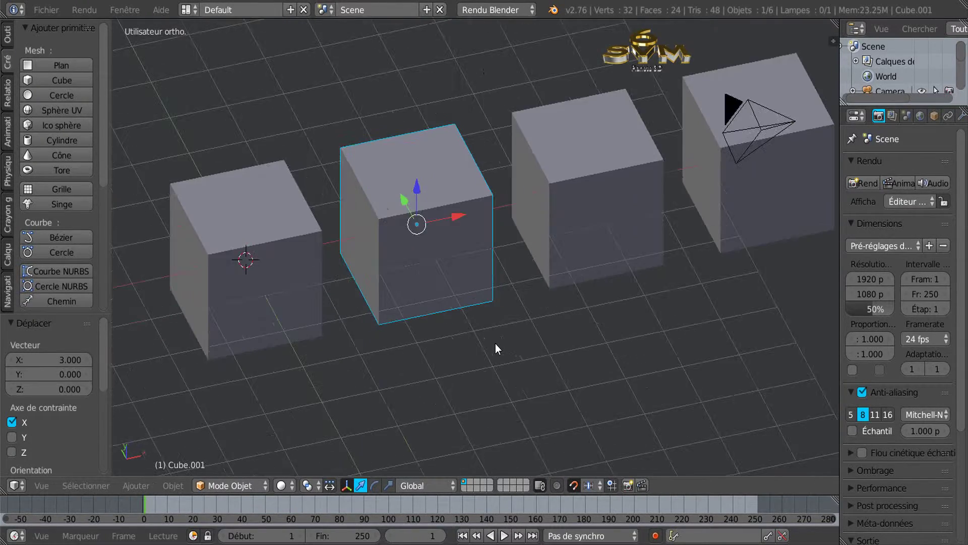
{"action": "scroll", "coordinate": [496, 343], "scroll_direction": "down", "scroll_amount": 3}
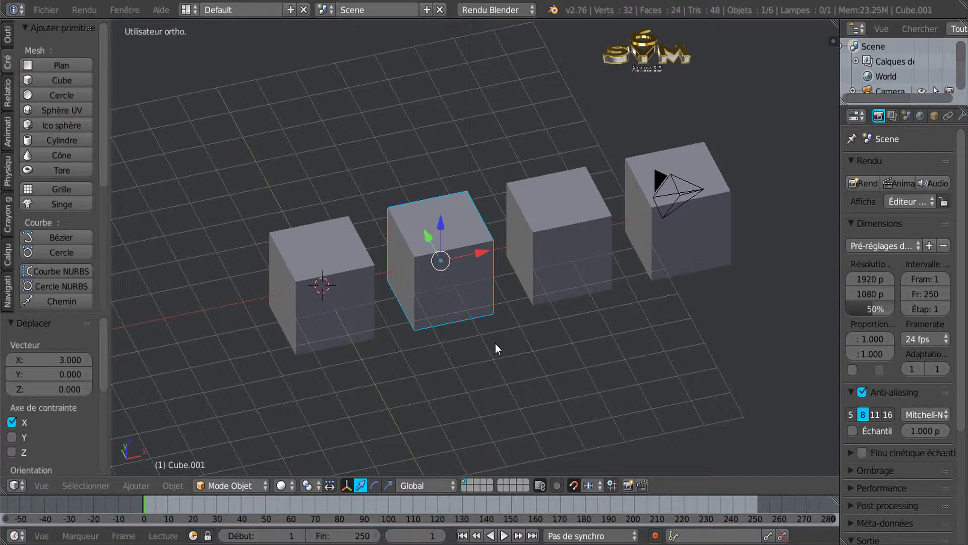
Select the first cube of the row, the one at the scene origin
{"action": "middle_click_drag", "start_coordinate": [496, 347], "coordinate": [340, 294]}
{"action": "right_click", "coordinate": [340, 294]}
{"action": "mouse_move", "coordinate": [383, 343]}
{"action": "middle_mouse_down"}
{"action": "mouse_move", "coordinate": [366, 347]}
{"action": "mouse_move", "coordinate": [373, 328]}
{"action": "middle_mouse_up"}
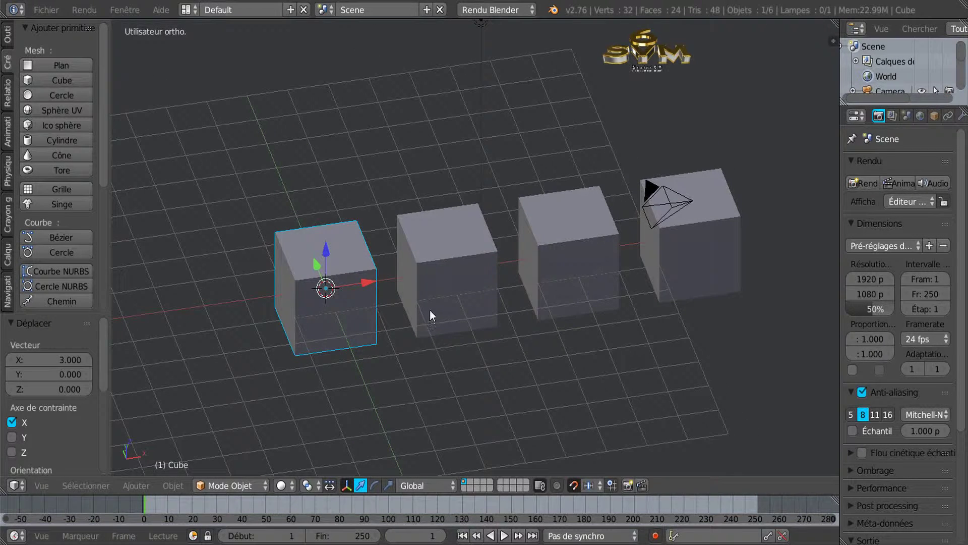
{"action": "middle_click_drag", "start_coordinate": [447, 297], "coordinate": [393, 325]}
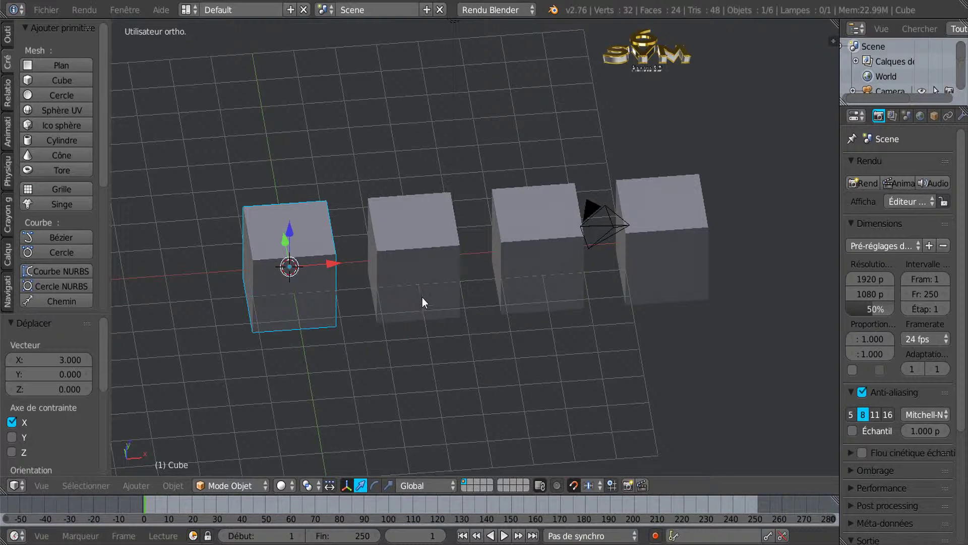
{"action": "middle_click_drag", "start_coordinate": [424, 285], "coordinate": [444, 291]}
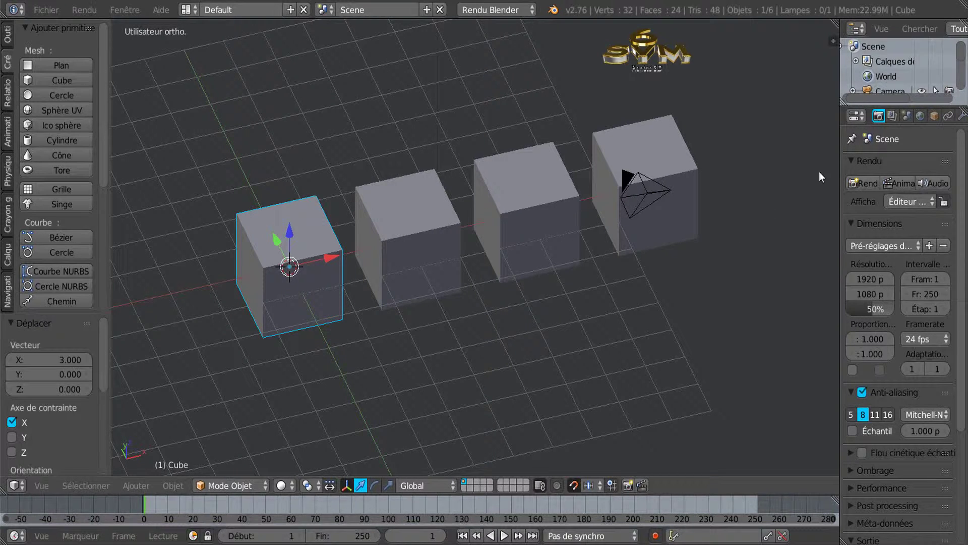
Show the first cube's modifier settings and review the list of available modifiers without adding one
{"action": "left_click_drag", "start_coordinate": [840, 158], "coordinate": [771, 160]}
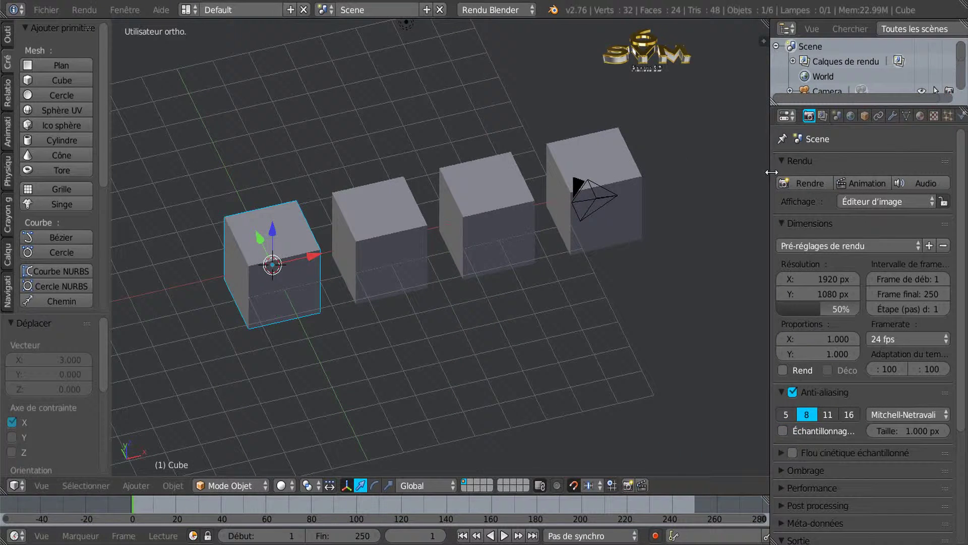
{"action": "left_click", "coordinate": [893, 117]}
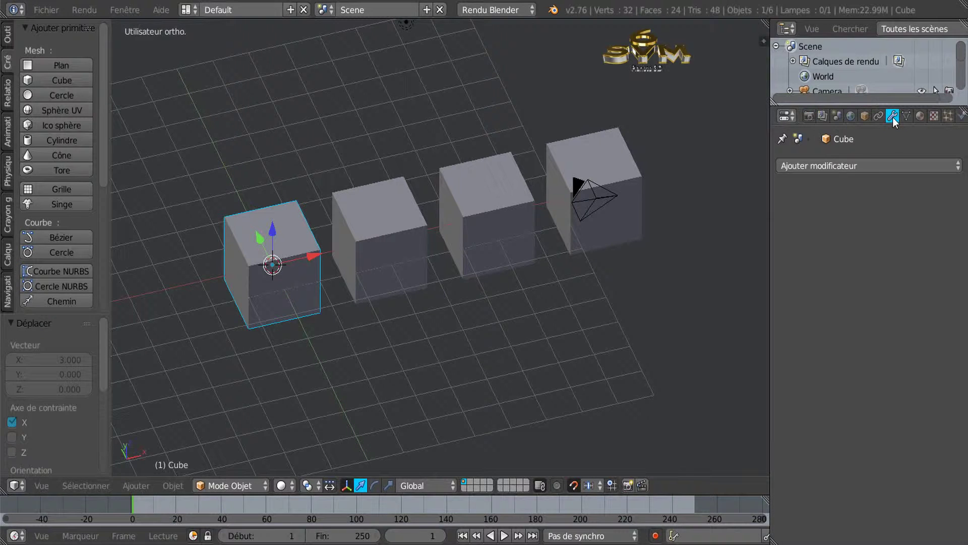
{"action": "left_click", "coordinate": [873, 165]}
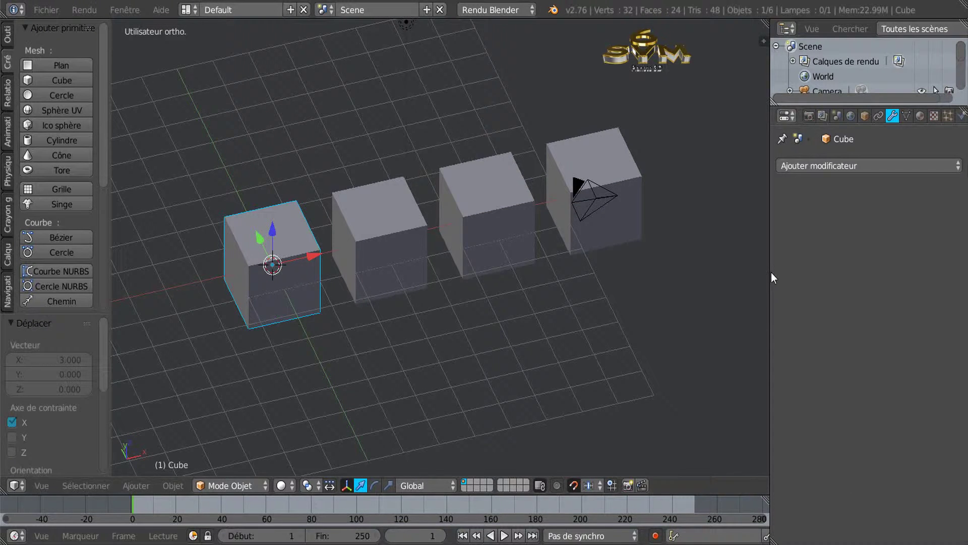
{"action": "left_click_drag", "start_coordinate": [771, 272], "coordinate": [813, 269]}
View the row of cubes from directly above in the orthographic view
{"action": "middle_click_drag", "start_coordinate": [673, 283], "coordinate": [599, 294]}
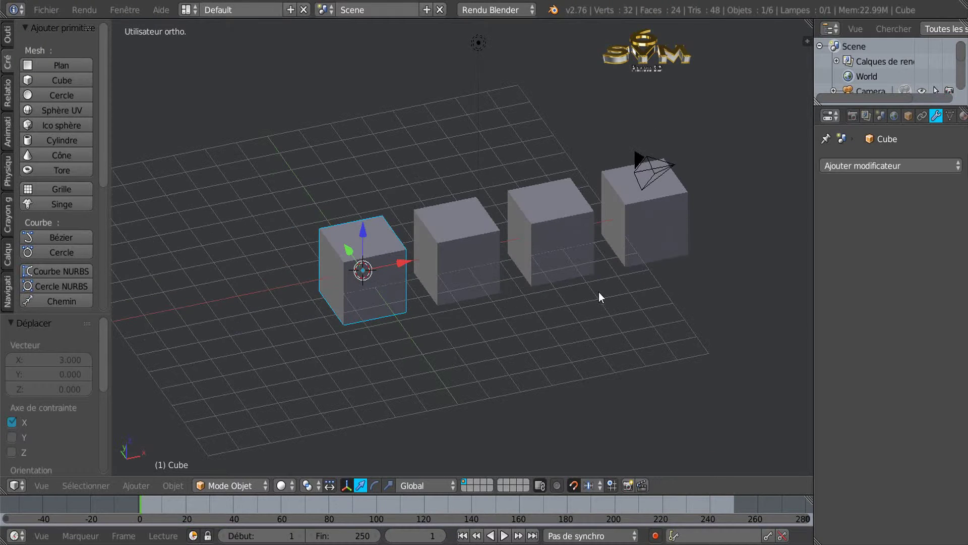
{"action": "scroll", "coordinate": [551, 298], "scroll_direction": "up", "scroll_amount": 1}
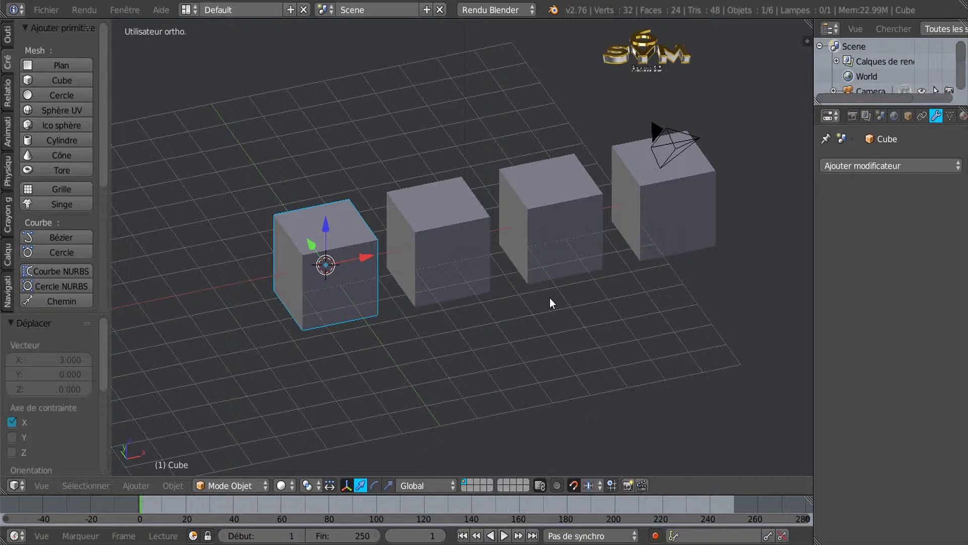
{"action": "scroll", "coordinate": [550, 298], "scroll_direction": "down", "scroll_amount": 2}
{"action": "scroll", "coordinate": [550, 299], "scroll_direction": "up", "scroll_amount": 2}
{"action": "middle_click_drag", "start_coordinate": [588, 313], "coordinate": [558, 374]}
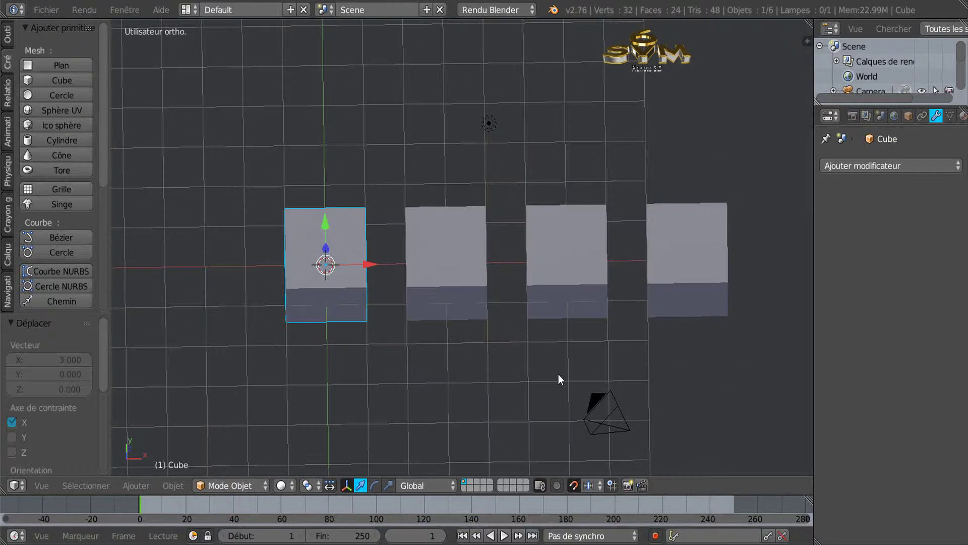
{"action": "key", "text": "KP_7"}
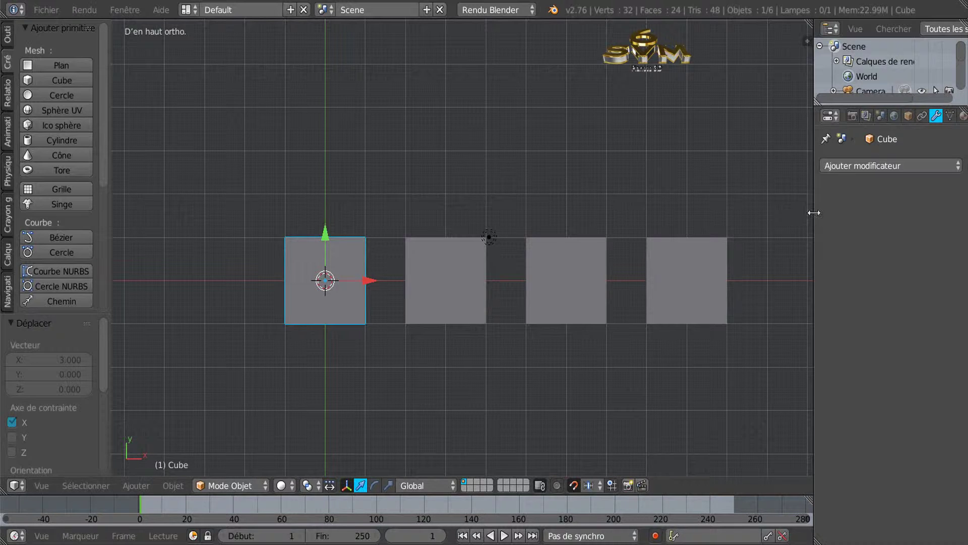
Set the scene's unit system to Metric (Métrique)
{"action": "left_click_drag", "start_coordinate": [813, 212], "coordinate": [747, 213]}
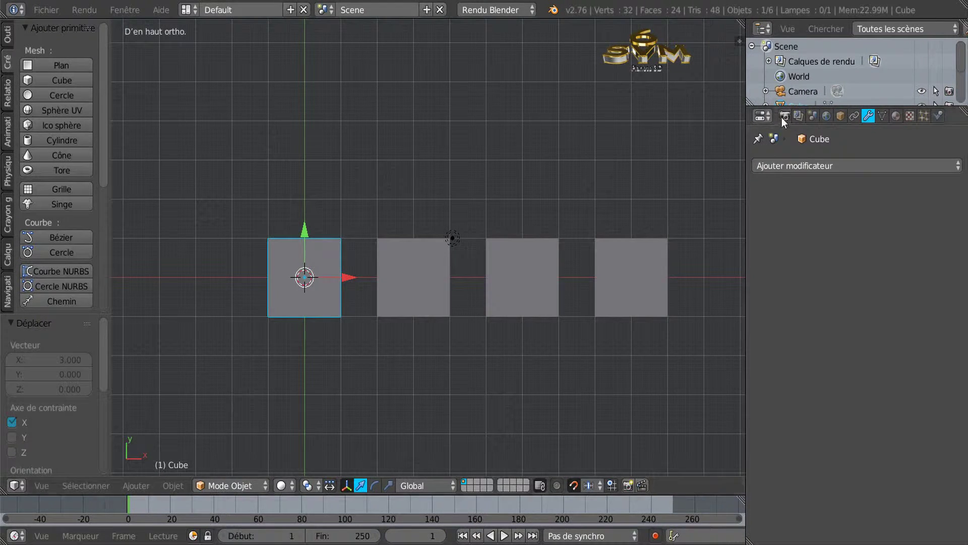
{"action": "left_click", "coordinate": [811, 116]}
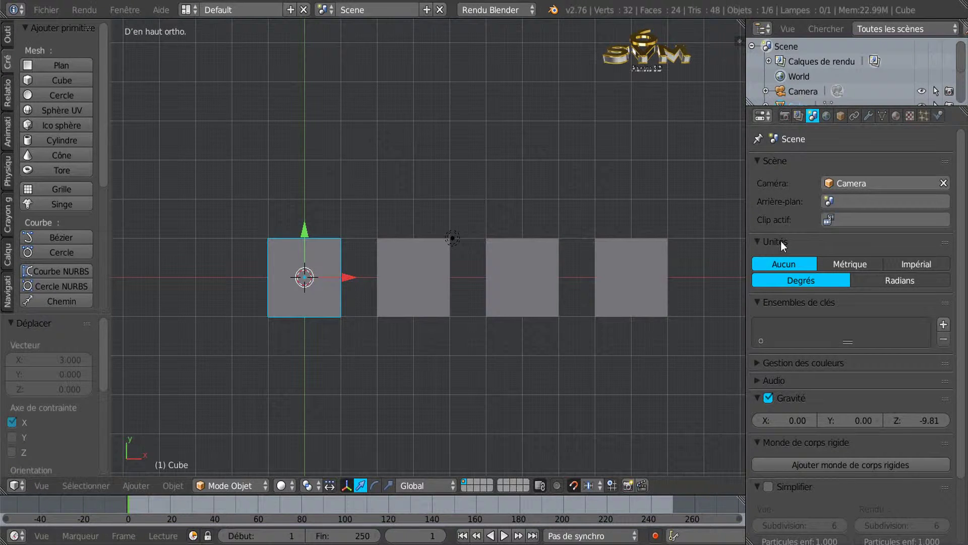
{"action": "left_click", "coordinate": [850, 264]}
{"action": "left_click_drag", "start_coordinate": [746, 226], "coordinate": [810, 226]}
Put the first cube in Edit Mode and display its edge lengths to check its dimensions
{"action": "middle_click_drag", "start_coordinate": [748, 297], "coordinate": [617, 247]}
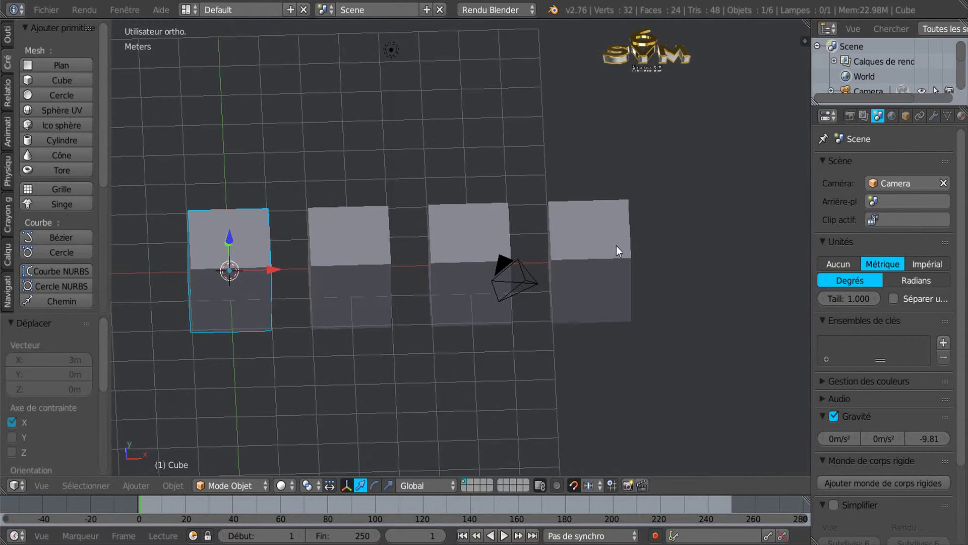
{"action": "middle_click_drag", "start_coordinate": [694, 257], "coordinate": [612, 314]}
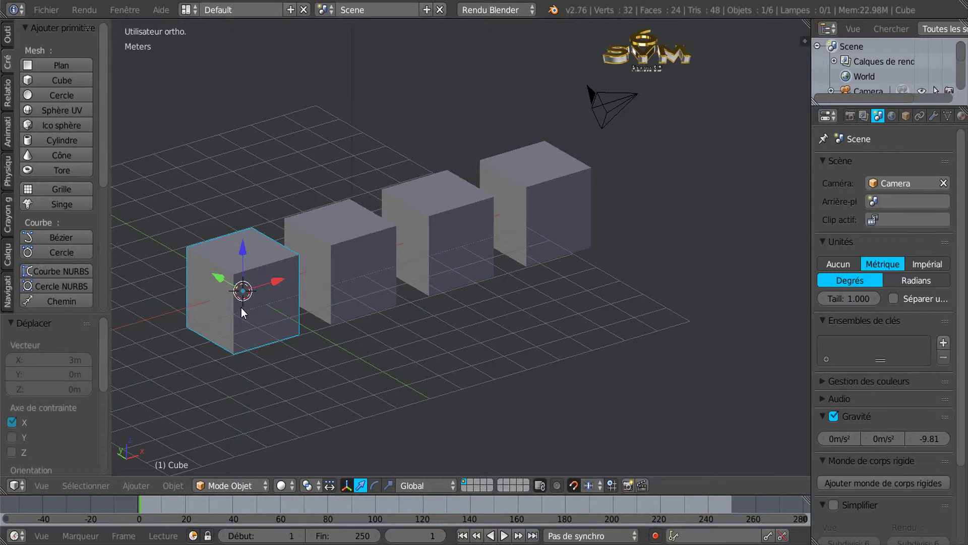
{"action": "key", "text": "Tab"}
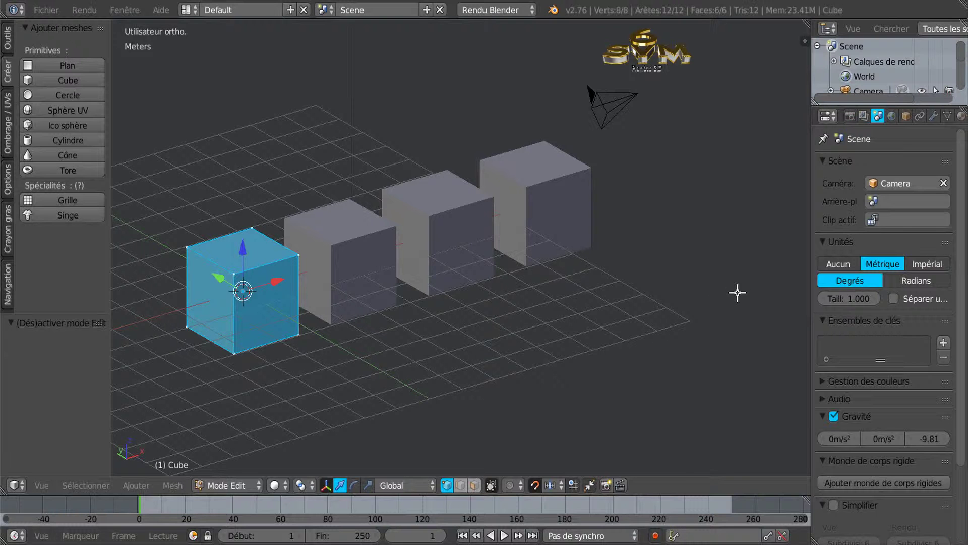
{"action": "key", "text": "n"}
{"action": "left_click_drag", "start_coordinate": [804, 173], "coordinate": [812, 453]}
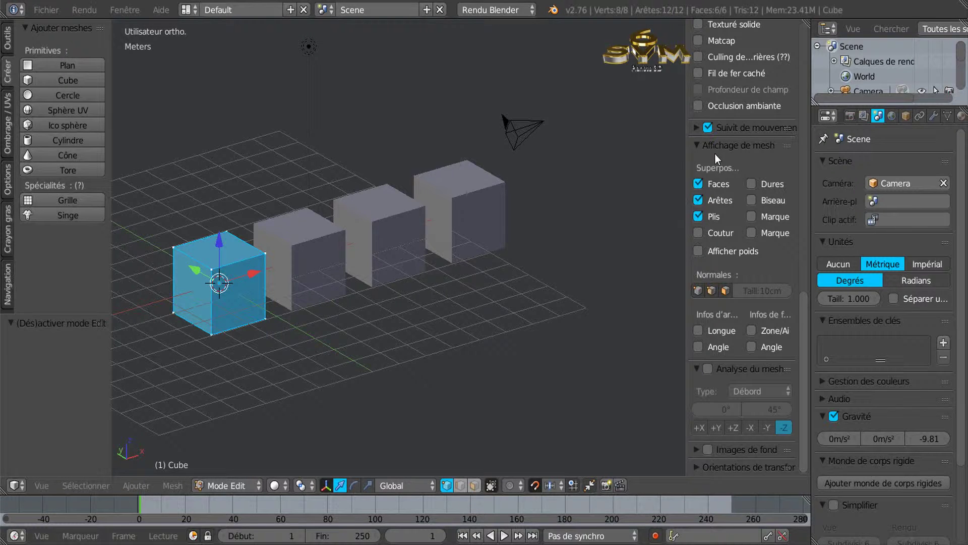
{"action": "left_click", "coordinate": [698, 331]}
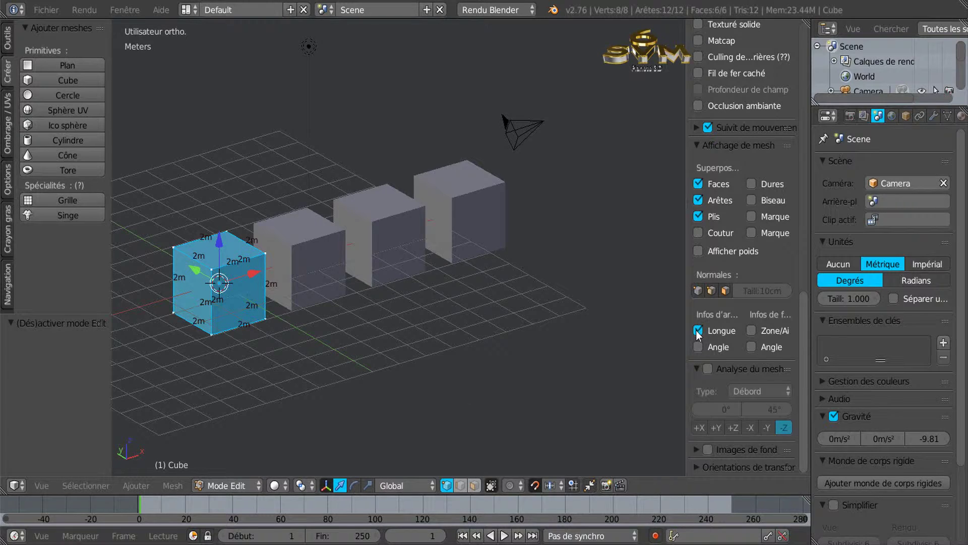
{"action": "left_click_drag", "start_coordinate": [689, 320], "coordinate": [653, 320]}
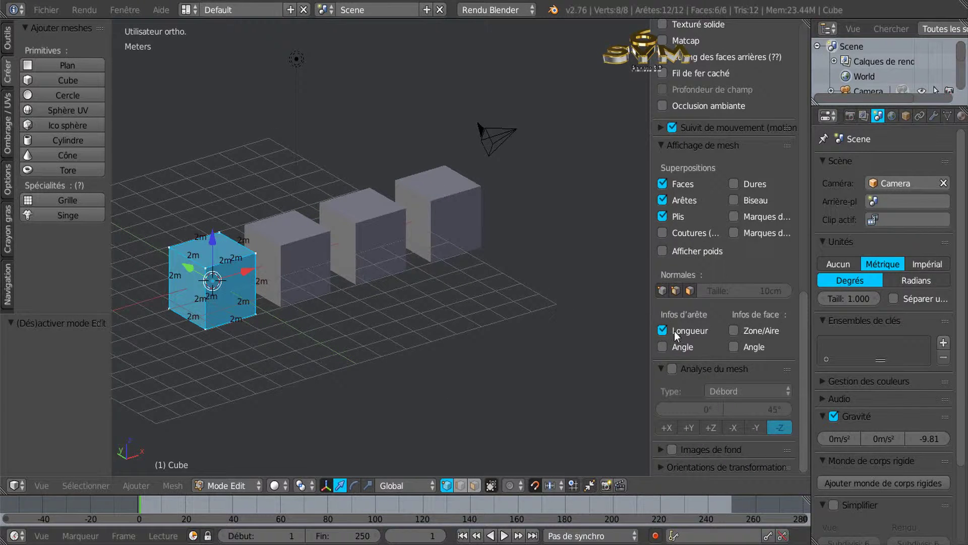
{"action": "scroll", "coordinate": [266, 283], "scroll_direction": "up", "scroll_amount": 3}
{"action": "middle_click_drag", "start_coordinate": [260, 299], "coordinate": [380, 274], "text": "shift"}
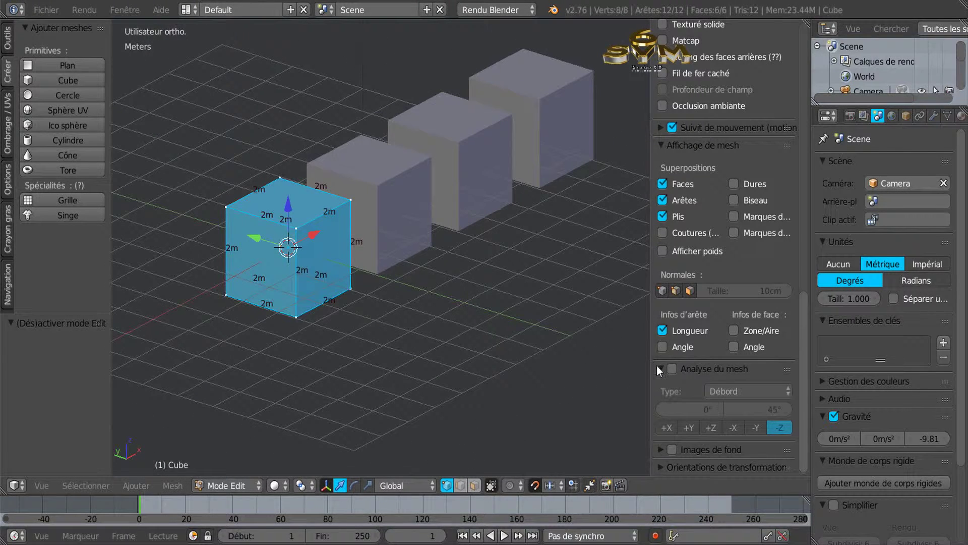
Turn off the edge length and edge angle display and hide the 3D view's properties sidebar
{"action": "left_click", "coordinate": [662, 347]}
{"action": "left_click", "coordinate": [662, 331]}
{"action": "left_click", "coordinate": [662, 346]}
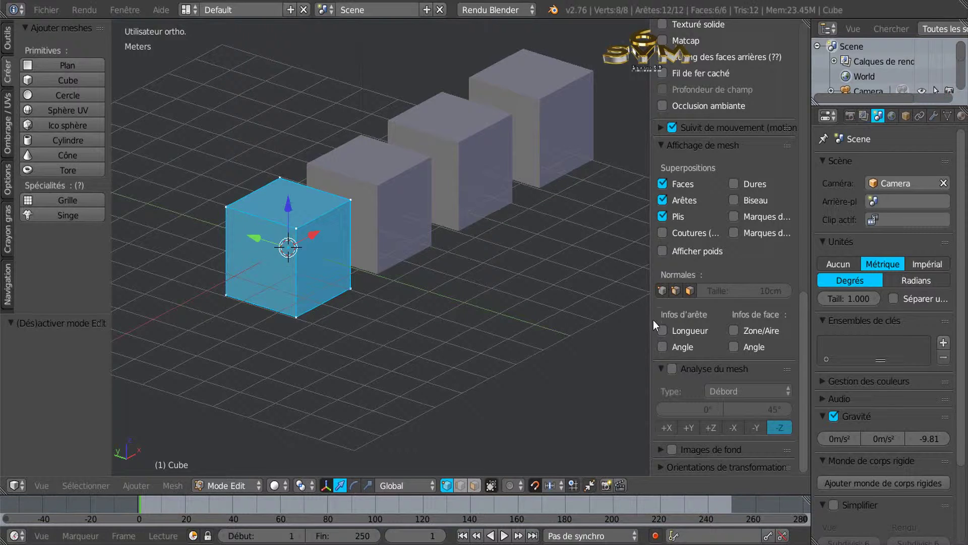
{"action": "left_click_drag", "start_coordinate": [650, 313], "coordinate": [816, 305]}
Set the 3D view to the top orthographic view and enlarge it to give the row of cubes more room
{"action": "scroll", "coordinate": [712, 318], "scroll_direction": "down", "scroll_amount": 2}
{"action": "middle_click_drag", "start_coordinate": [713, 319], "coordinate": [525, 328]}
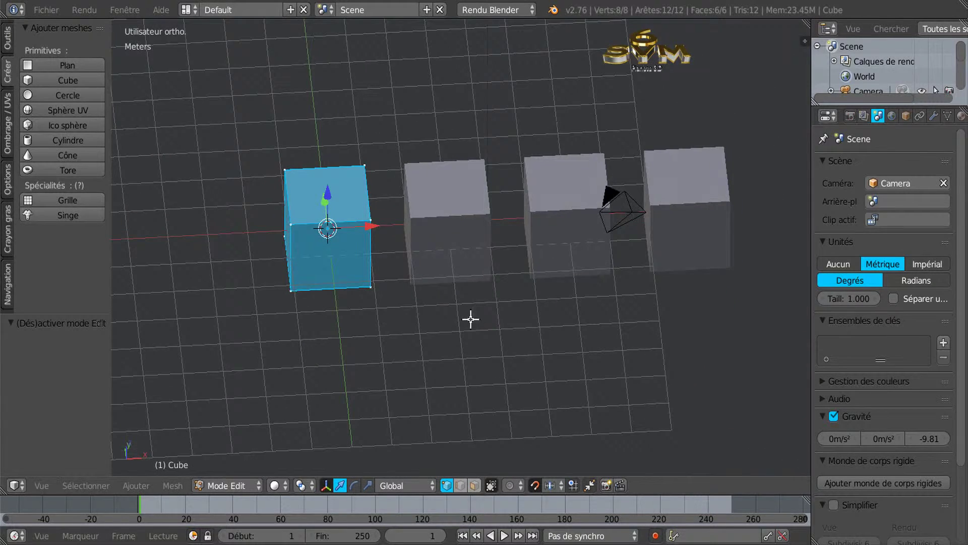
{"action": "middle_click_drag", "start_coordinate": [469, 317], "coordinate": [467, 340]}
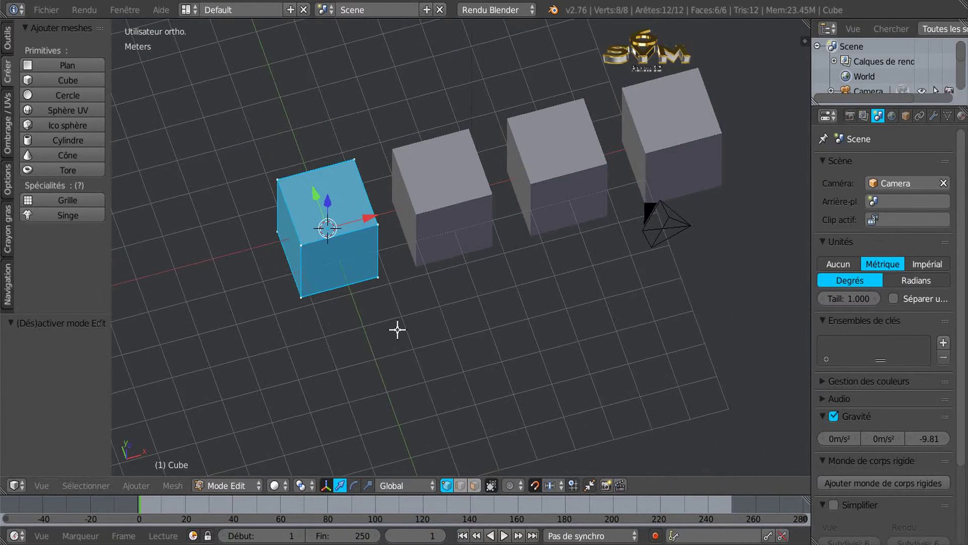
{"action": "middle_click_drag", "start_coordinate": [398, 325], "coordinate": [415, 296]}
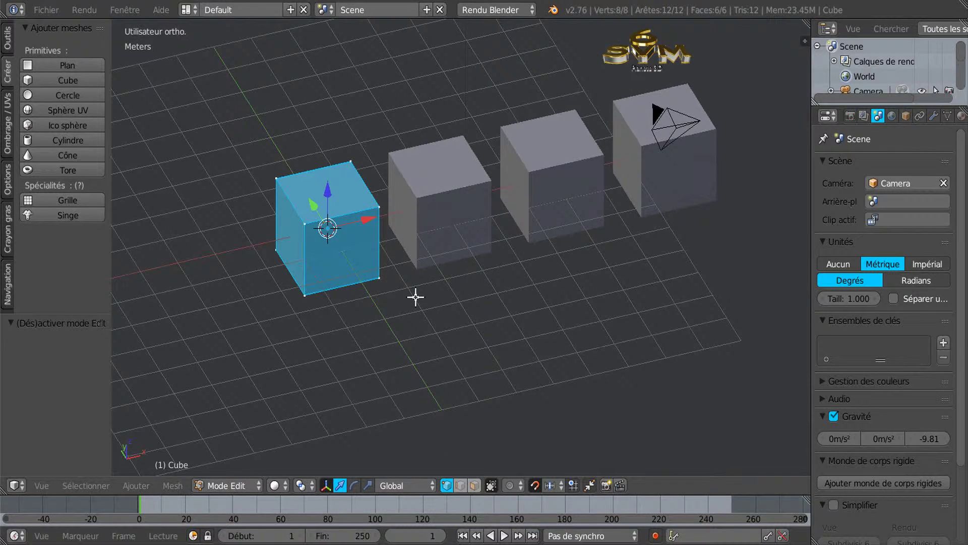
{"action": "key", "text": "KP_7"}
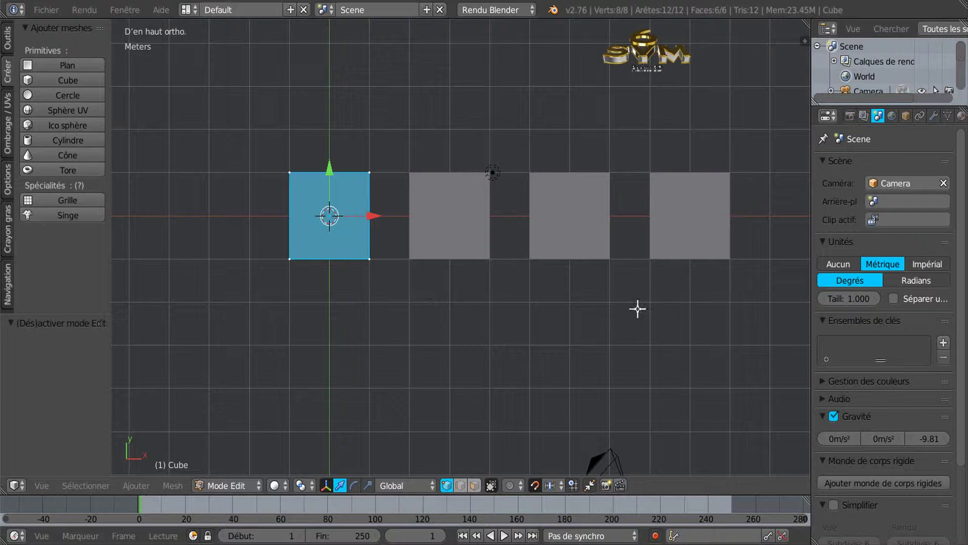
{"action": "left_click_drag", "start_coordinate": [827, 224], "coordinate": [919, 224]}
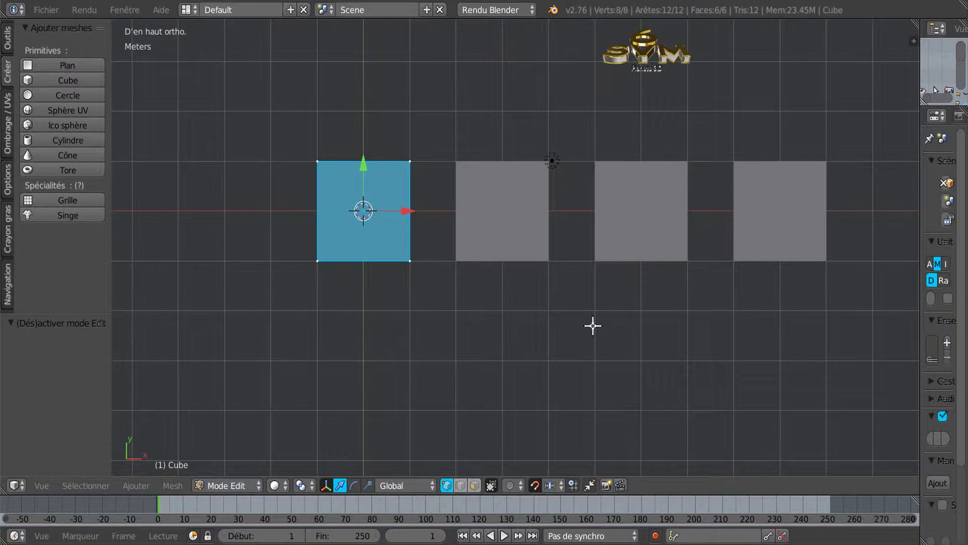
Toggle the selection of the cube's whole mesh, leave everything selected and return to Object Mode
{"action": "key", "text": "a"}
{"action": "key", "text": "a"}
{"action": "key", "text": "a"}
{"action": "key", "text": "a"}
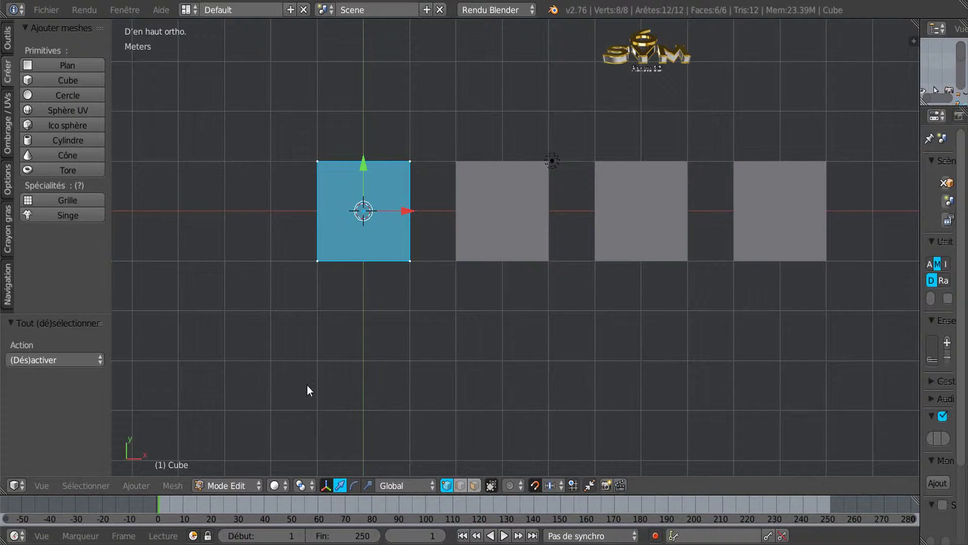
{"action": "key", "text": "Tab"}
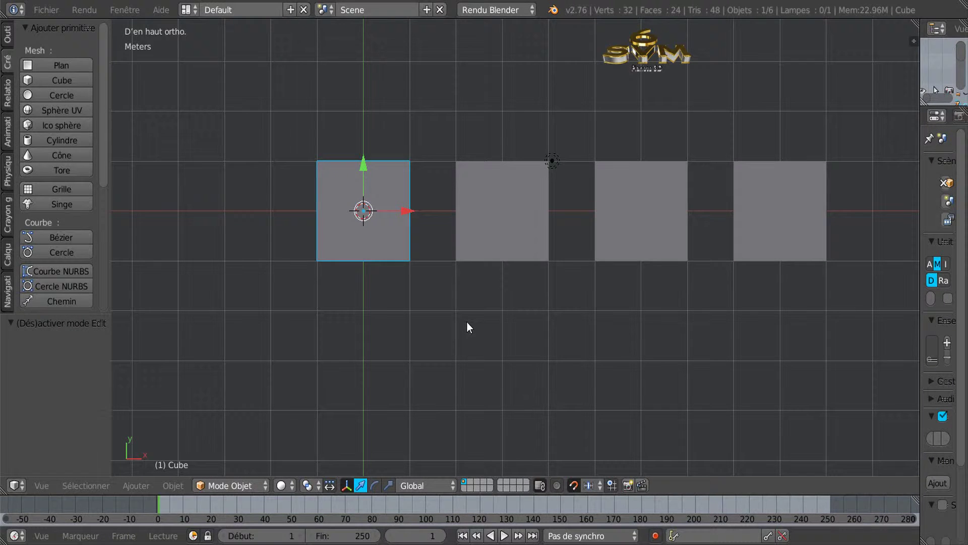
Select every object in the scene and delete them all
{"action": "key", "text": "a"}
{"action": "key", "text": "a"}
{"action": "key", "text": "x"}
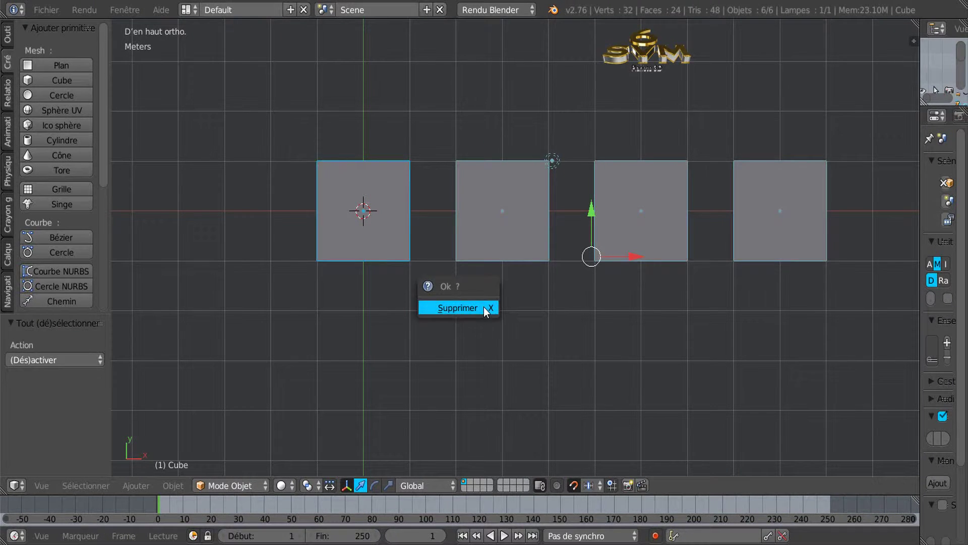
{"action": "left_click", "coordinate": [483, 307]}
Place the 3D cursor by eye on the X axis, about 1 m to the positive side of the origin
{"action": "scroll", "coordinate": [380, 284], "scroll_direction": "up", "scroll_amount": 6}
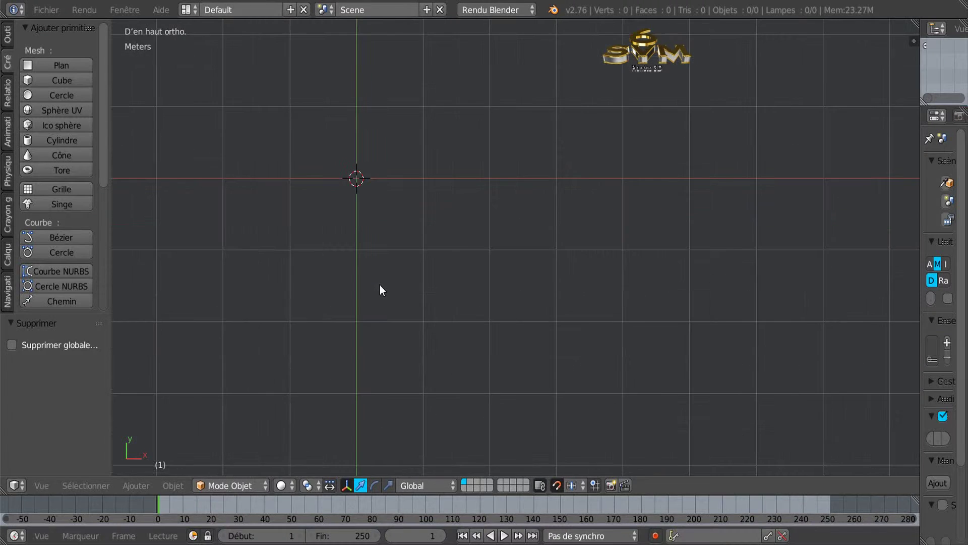
{"action": "middle_click_drag", "start_coordinate": [415, 270], "coordinate": [563, 319], "text": "shift"}
{"action": "scroll", "coordinate": [563, 321], "scroll_direction": "up", "scroll_amount": 1}
{"action": "scroll", "coordinate": [497, 154], "scroll_direction": "down", "scroll_amount": 2}
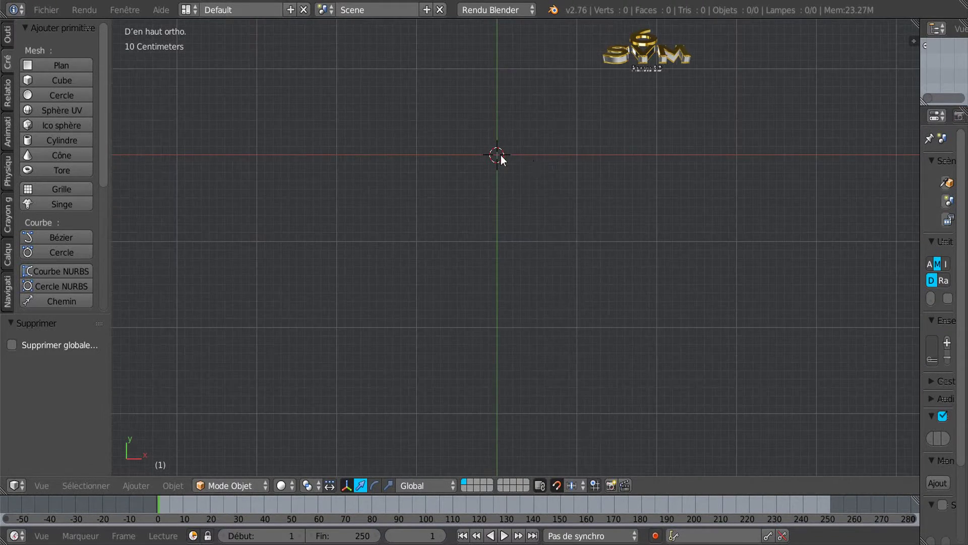
{"action": "scroll", "coordinate": [553, 154], "scroll_direction": "up", "scroll_amount": 3}
{"action": "left_click", "coordinate": [590, 156]}
{"action": "scroll", "coordinate": [585, 188], "scroll_direction": "down", "scroll_amount": 5}
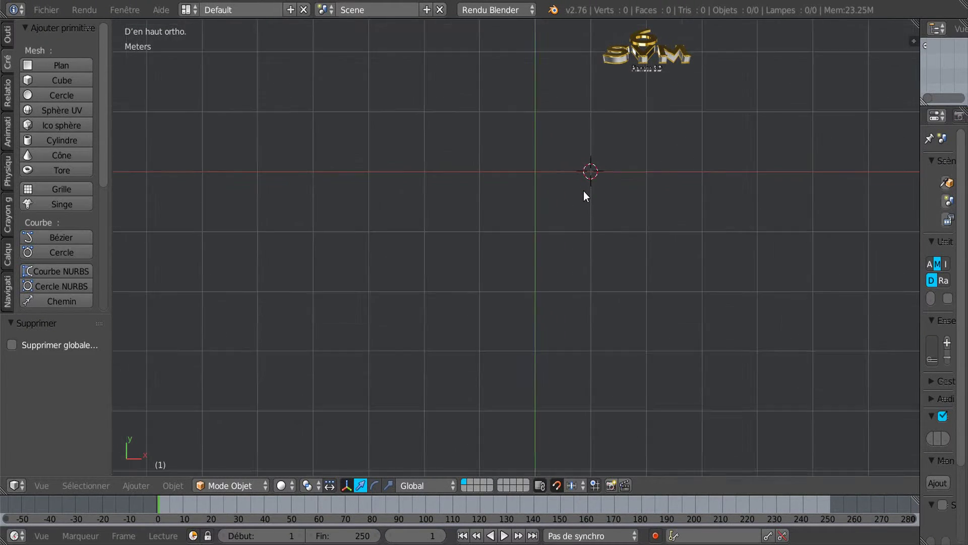
Examine how the grid divisions change between metres and centimetres at different zoom levels around the 3D cursor
{"action": "scroll", "coordinate": [584, 192], "scroll_direction": "down", "scroll_amount": 1}
{"action": "middle_click_drag", "start_coordinate": [561, 222], "coordinate": [472, 236], "text": "shift"}
{"action": "scroll", "coordinate": [472, 236], "scroll_direction": "down", "scroll_amount": 3}
{"action": "scroll", "coordinate": [471, 236], "scroll_direction": "up", "scroll_amount": 5}
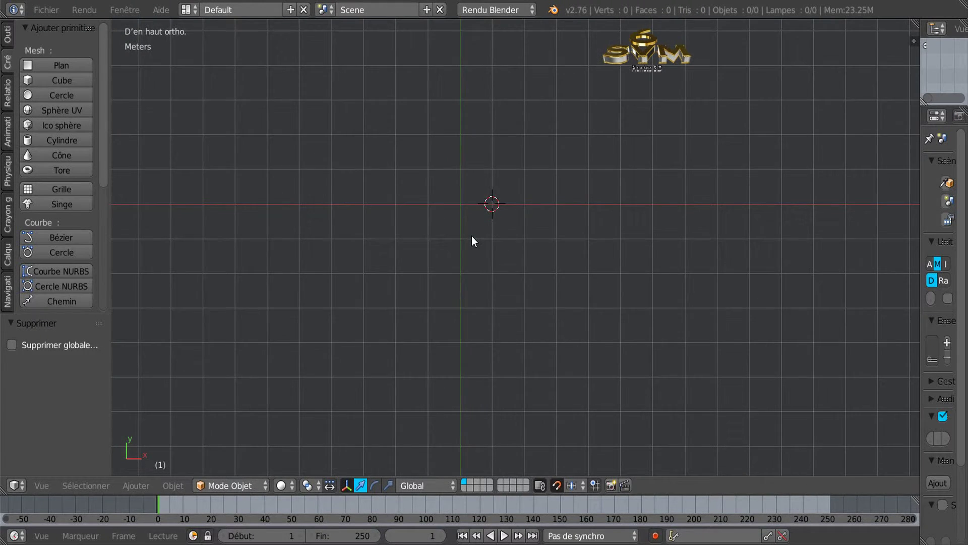
{"action": "scroll", "coordinate": [505, 168], "scroll_direction": "up", "scroll_amount": 1}
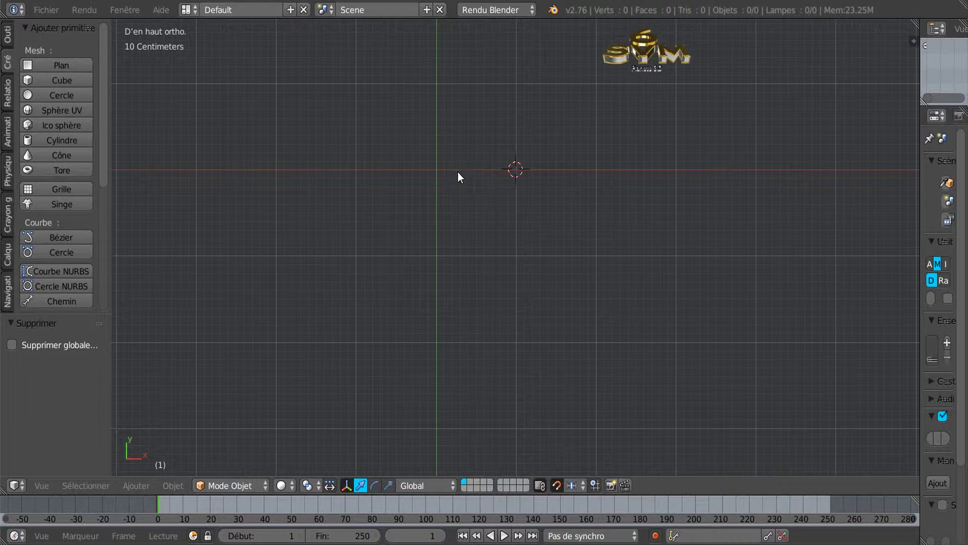
{"action": "scroll", "coordinate": [474, 176], "scroll_direction": "up", "scroll_amount": 2}
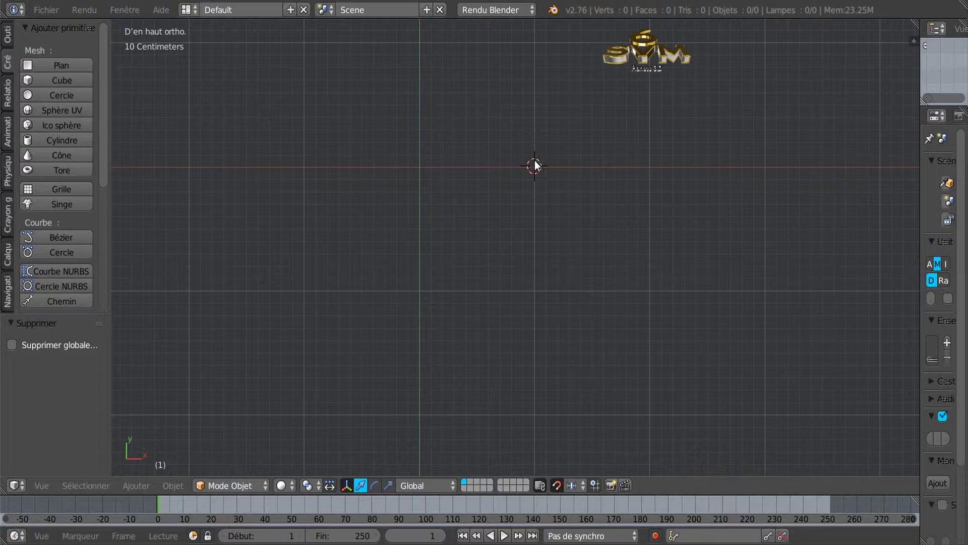
{"action": "scroll", "coordinate": [492, 163], "scroll_direction": "up", "scroll_amount": 10}
{"action": "scroll", "coordinate": [463, 155], "scroll_direction": "up", "scroll_amount": 7}
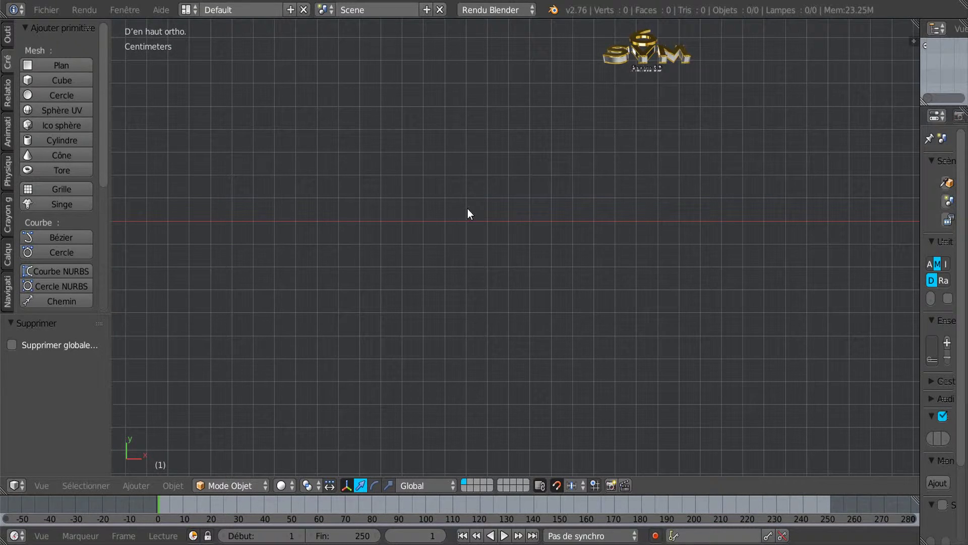
{"action": "scroll", "coordinate": [518, 217], "scroll_direction": "up", "scroll_amount": 10}
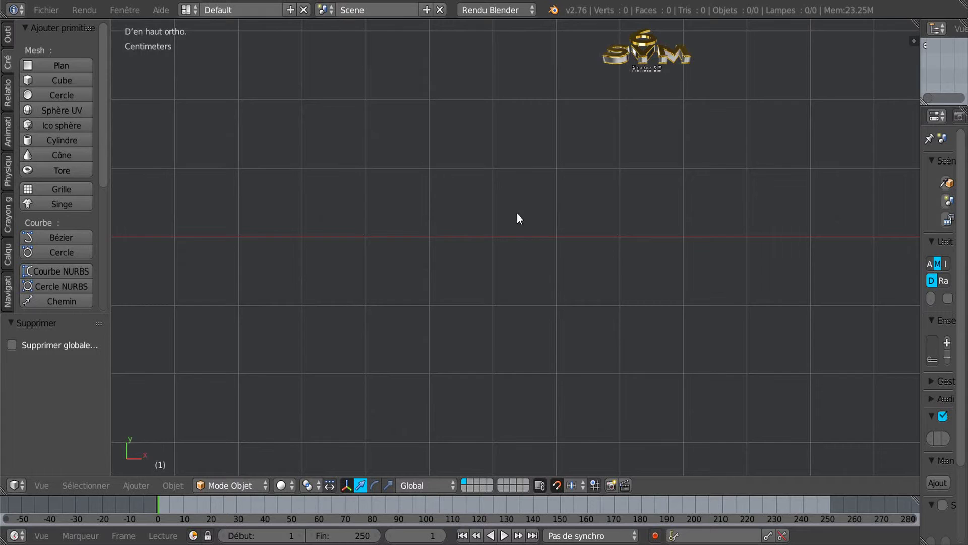
{"action": "scroll", "coordinate": [518, 214], "scroll_direction": "down", "scroll_amount": 20}
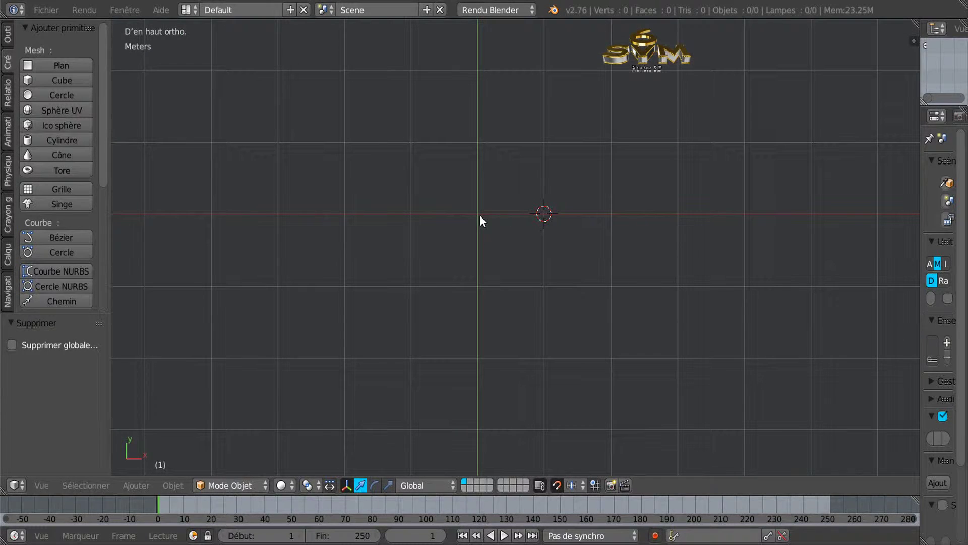
Place the 3D cursor near the origin, snap it to the grid, and add a cube there
{"action": "left_click", "coordinate": [478, 213]}
{"action": "scroll", "coordinate": [445, 259], "scroll_direction": "up", "scroll_amount": 1}
{"action": "scroll", "coordinate": [445, 259], "scroll_direction": "down", "scroll_amount": 1}
{"action": "key", "text": "shift+s"}
{"action": "key", "text": "shift+s"}
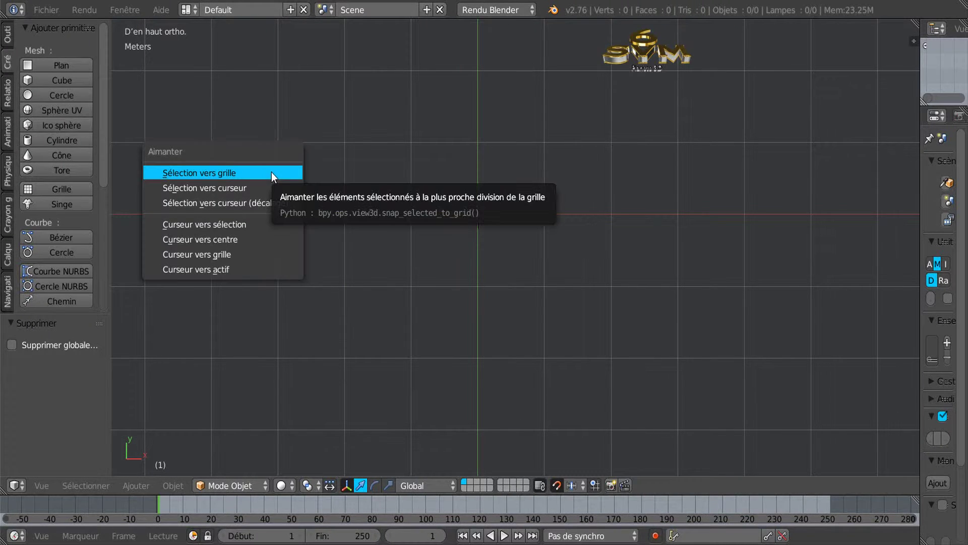
{"action": "left_click", "coordinate": [510, 189]}
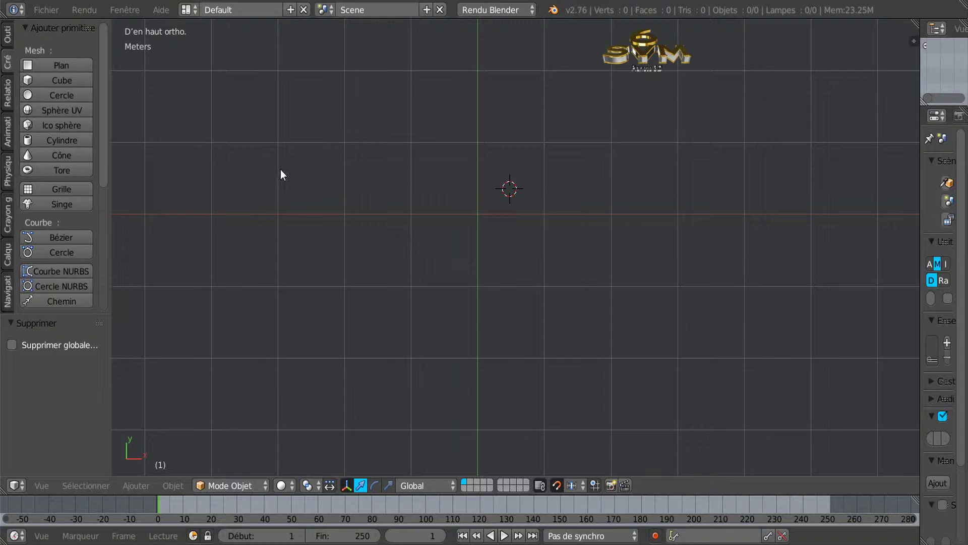
{"action": "key", "text": "shift+s"}
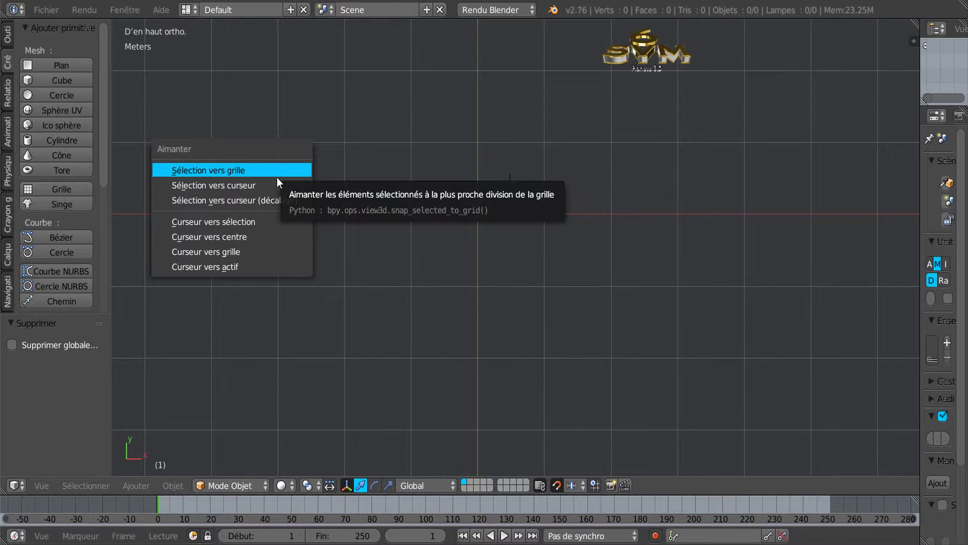
{"action": "left_click", "coordinate": [224, 250]}
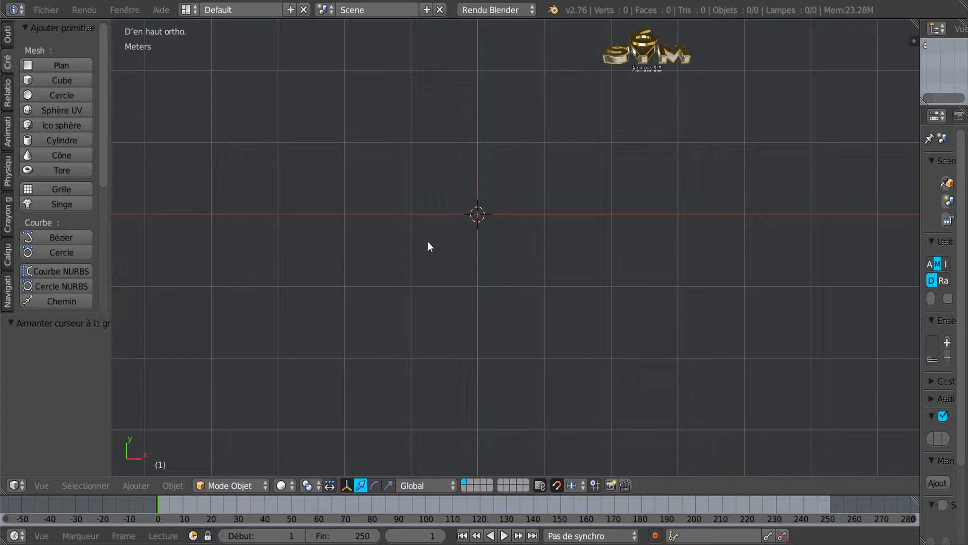
{"action": "left_click", "coordinate": [30, 81]}
Snap the 3D cursor to the grid at X 3 m on the X axis and add a second cube there
{"action": "left_click", "coordinate": [679, 210]}
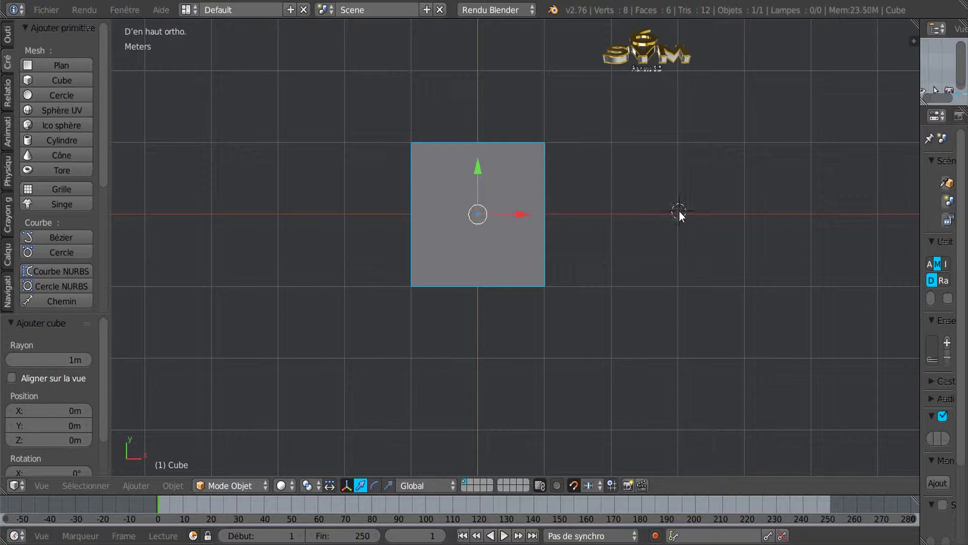
{"action": "key", "text": "shift+s"}
{"action": "left_click", "coordinate": [252, 246]}
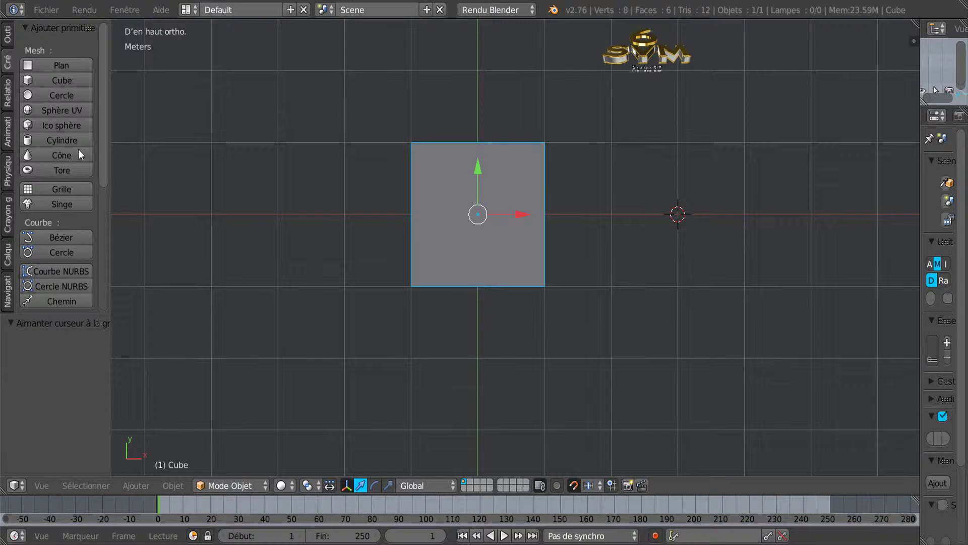
{"action": "left_click", "coordinate": [56, 83]}
Snap the 3D cursor to the grid 3 m beyond the second cube on the X axis and add a third cube
{"action": "scroll", "coordinate": [497, 318], "scroll_direction": "down", "scroll_amount": 3}
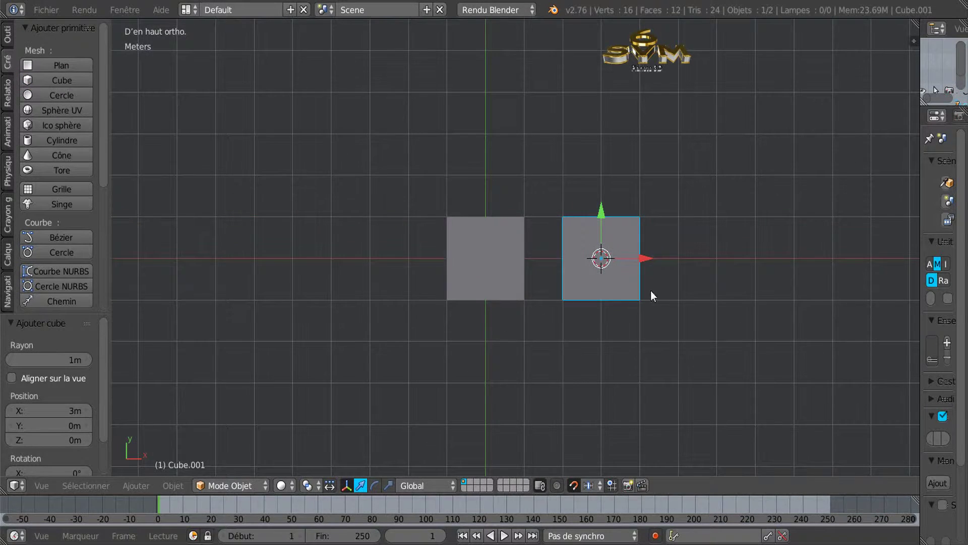
{"action": "middle_click_drag", "start_coordinate": [650, 291], "coordinate": [538, 277], "text": "shift"}
{"action": "scroll", "coordinate": [617, 255], "scroll_direction": "up", "scroll_amount": 2}
{"action": "left_click", "coordinate": [651, 239]}
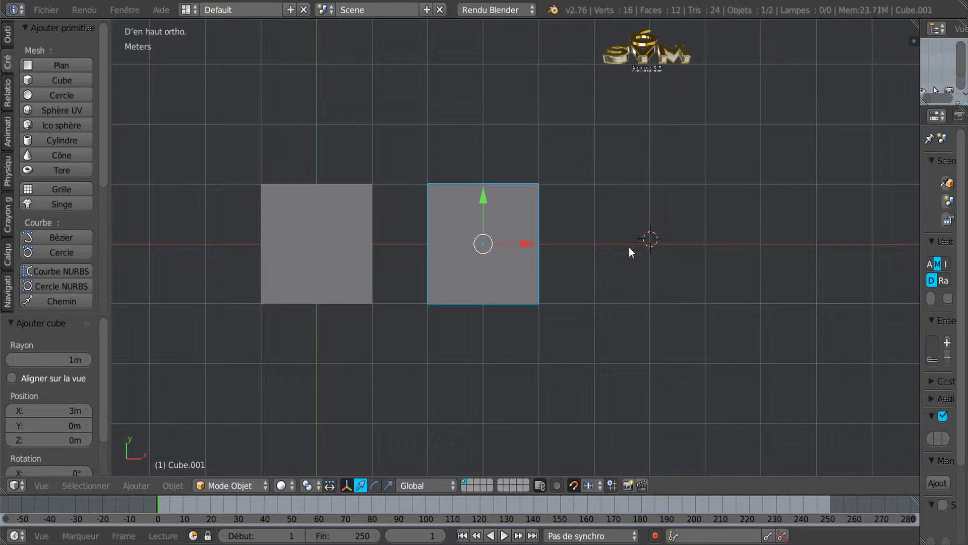
{"action": "key", "text": "shift+s"}
{"action": "left_click", "coordinate": [622, 247]}
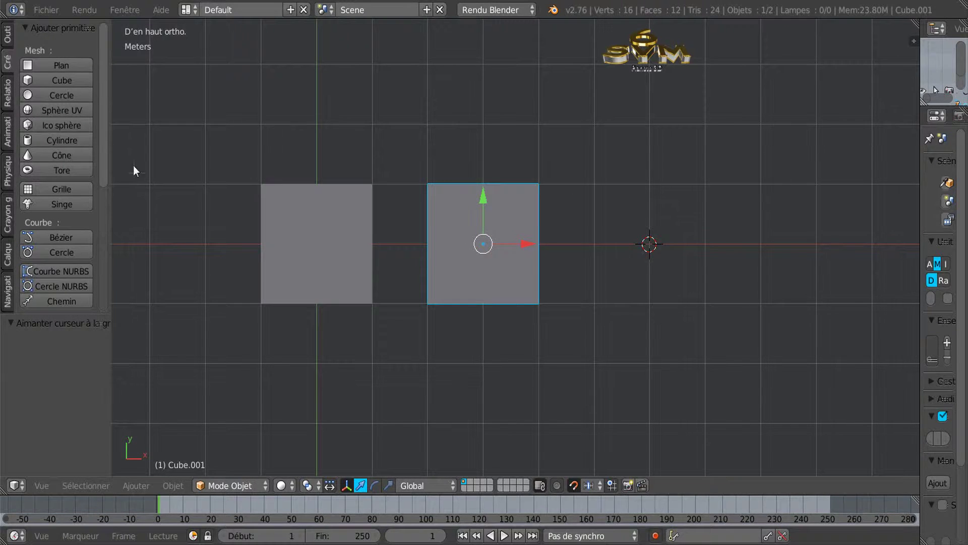
{"action": "left_click", "coordinate": [57, 80]}
Snap the 3D cursor to the grid at X 9 m and add a fourth cube to the row
{"action": "left_click", "coordinate": [821, 243]}
{"action": "key", "text": "shift+s"}
{"action": "left_click", "coordinate": [812, 218]}
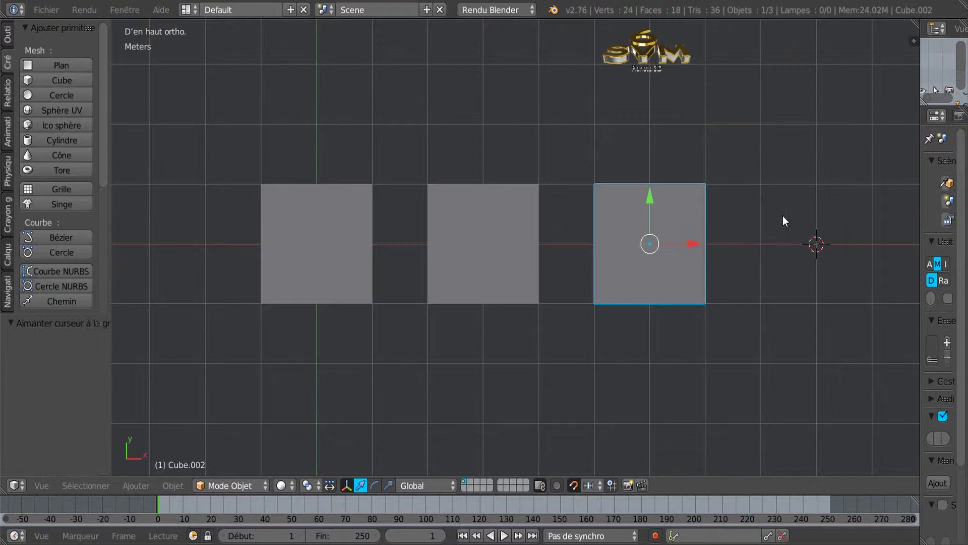
{"action": "left_click", "coordinate": [55, 79]}
Examine the row of four cubes from an angled view, selecting individual cubes along it and ending on the first
{"action": "scroll", "coordinate": [344, 225], "scroll_direction": "down", "scroll_amount": 2}
{"action": "middle_click_drag", "start_coordinate": [391, 300], "coordinate": [425, 263]}
{"action": "right_click", "coordinate": [428, 407]}
{"action": "right_click", "coordinate": [506, 345]}
{"action": "right_click", "coordinate": [620, 273], "text": "shift"}
{"action": "right_click", "coordinate": [646, 259]}
{"action": "right_click", "coordinate": [585, 293]}
{"action": "right_click", "coordinate": [501, 356]}
{"action": "right_click", "coordinate": [444, 404]}
{"action": "scroll", "coordinate": [525, 389], "scroll_direction": "down", "scroll_amount": 1}
{"action": "middle_click_drag", "start_coordinate": [541, 380], "coordinate": [477, 323]}
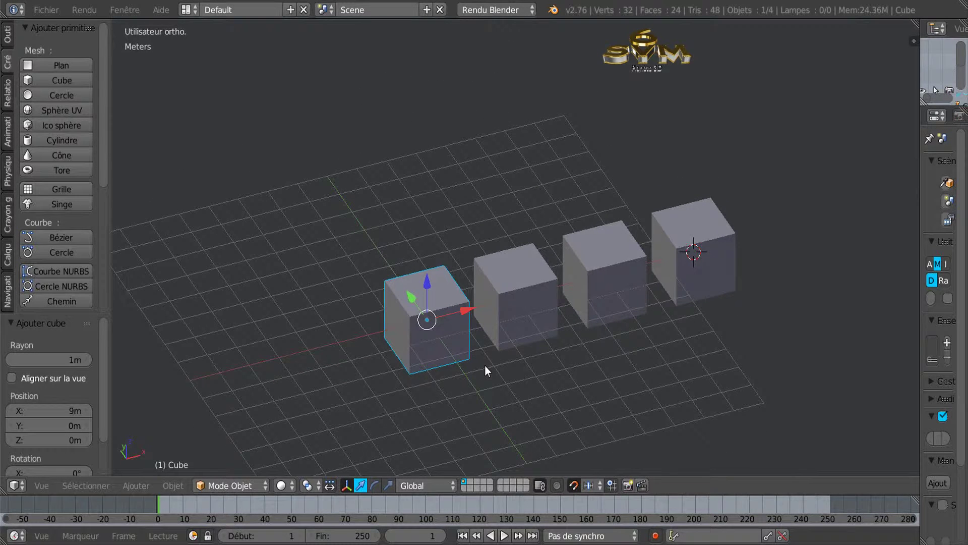
Return to the top view and delete the second, third and fourth cubes, keeping only the one at the origin
{"action": "key", "text": "KP_7"}
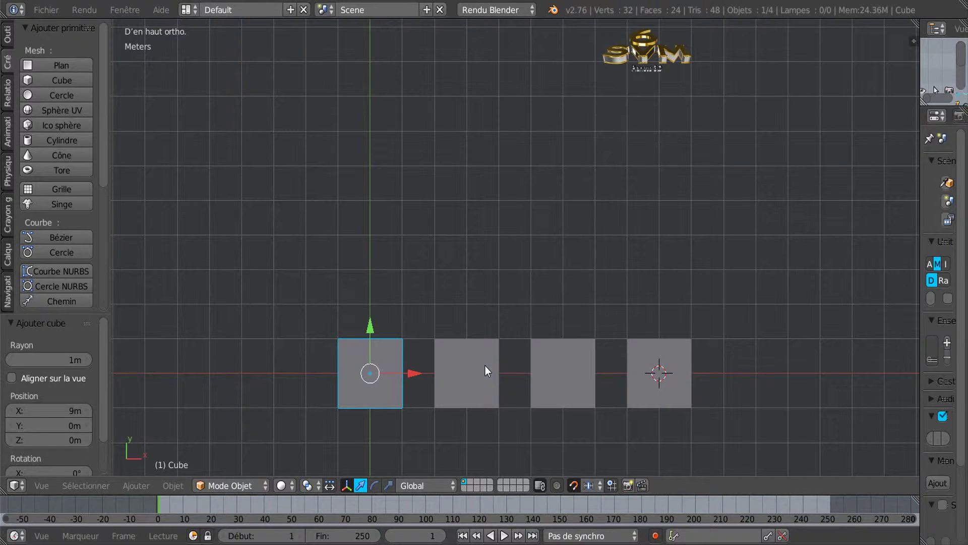
{"action": "middle_click_drag", "start_coordinate": [485, 366], "coordinate": [533, 261], "text": "shift"}
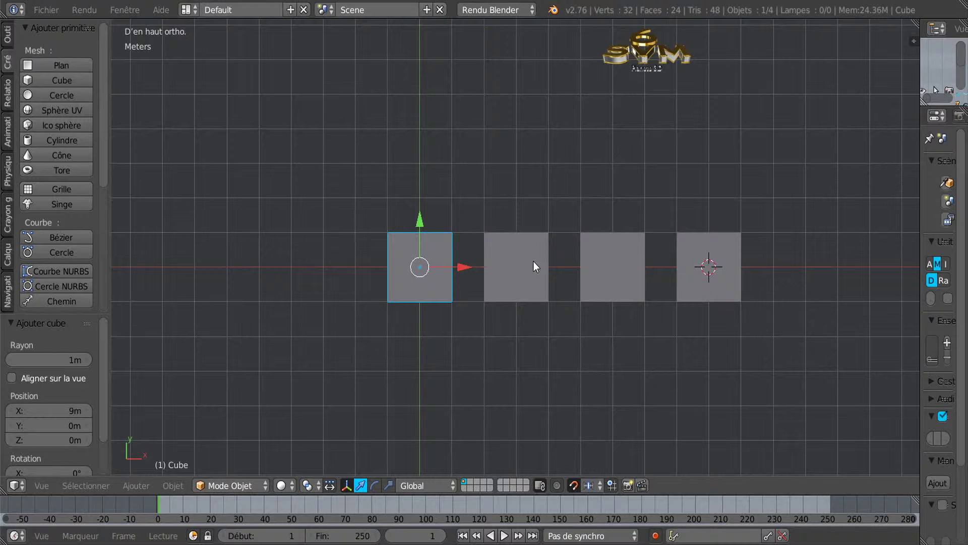
{"action": "right_click", "coordinate": [512, 268]}
{"action": "right_click", "coordinate": [607, 265], "text": "shift"}
{"action": "right_click", "coordinate": [701, 264], "text": "shift"}
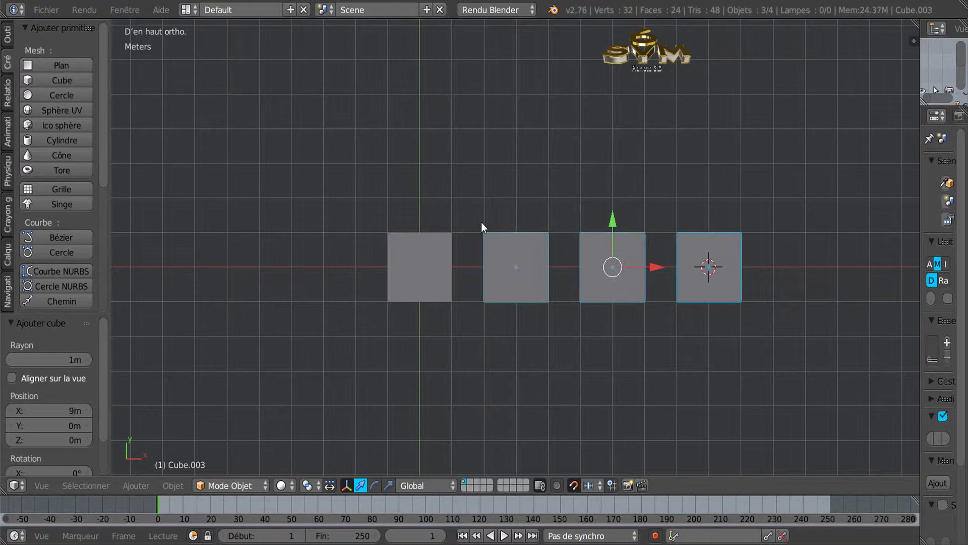
{"action": "key", "text": "x"}
{"action": "left_click", "coordinate": [482, 222]}
Duplicate the remaining cube and, with snapping off, move the copy about 3.04 m along the X axis
{"action": "right_click", "coordinate": [459, 273]}
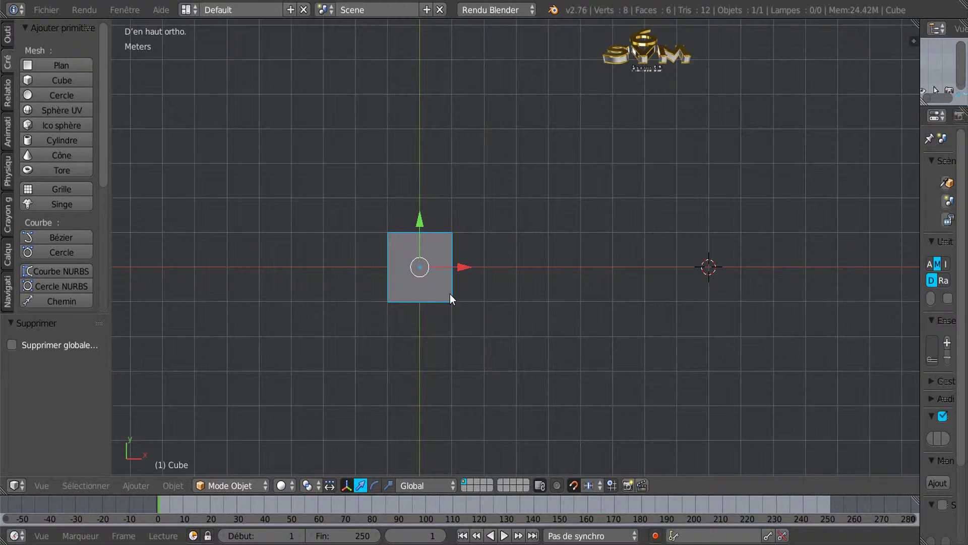
{"action": "scroll", "coordinate": [422, 254], "scroll_direction": "up", "scroll_amount": 3}
{"action": "scroll", "coordinate": [419, 256], "scroll_direction": "up", "scroll_amount": 2}
{"action": "scroll", "coordinate": [420, 255], "scroll_direction": "down", "scroll_amount": 1}
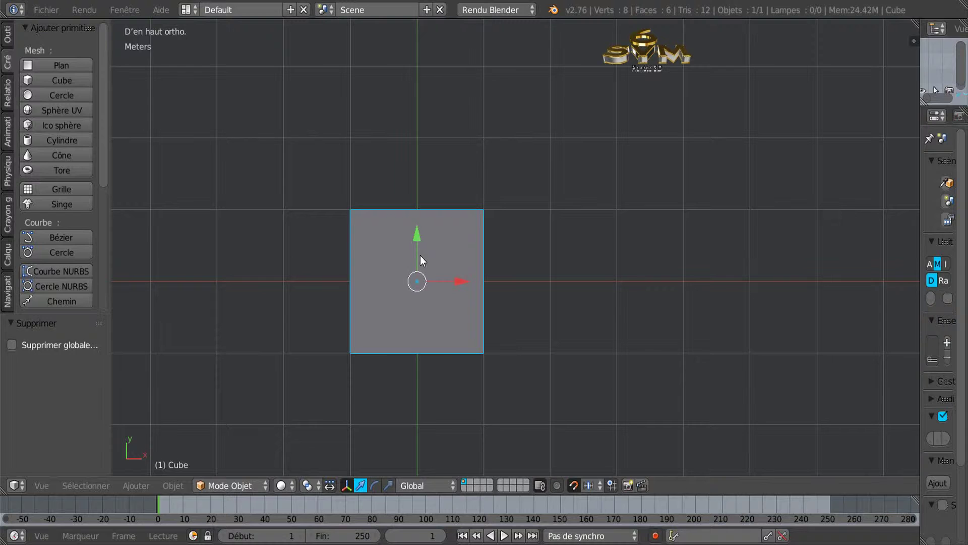
{"action": "scroll", "coordinate": [419, 255], "scroll_direction": "down", "scroll_amount": 1}
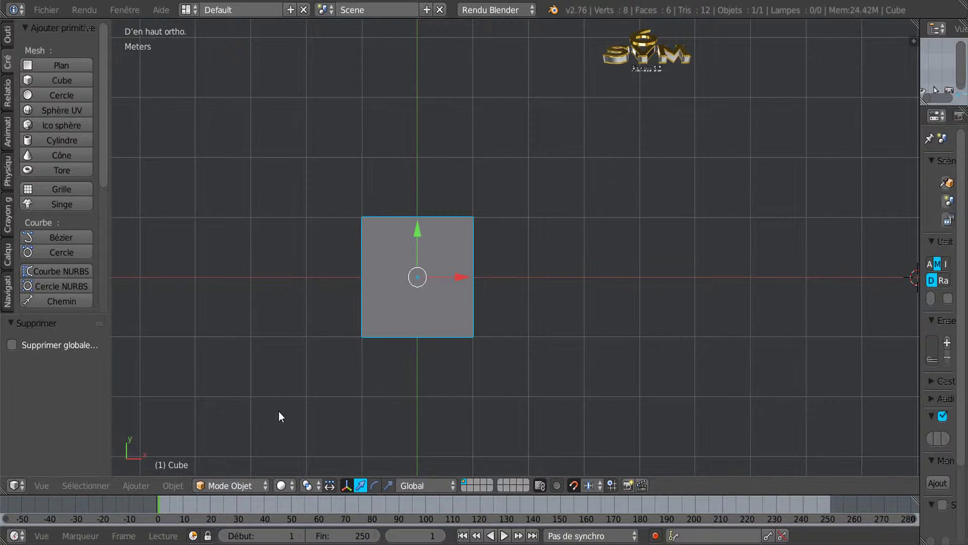
{"action": "key", "text": "shift+d"}
{"action": "right_click", "coordinate": [289, 351]}
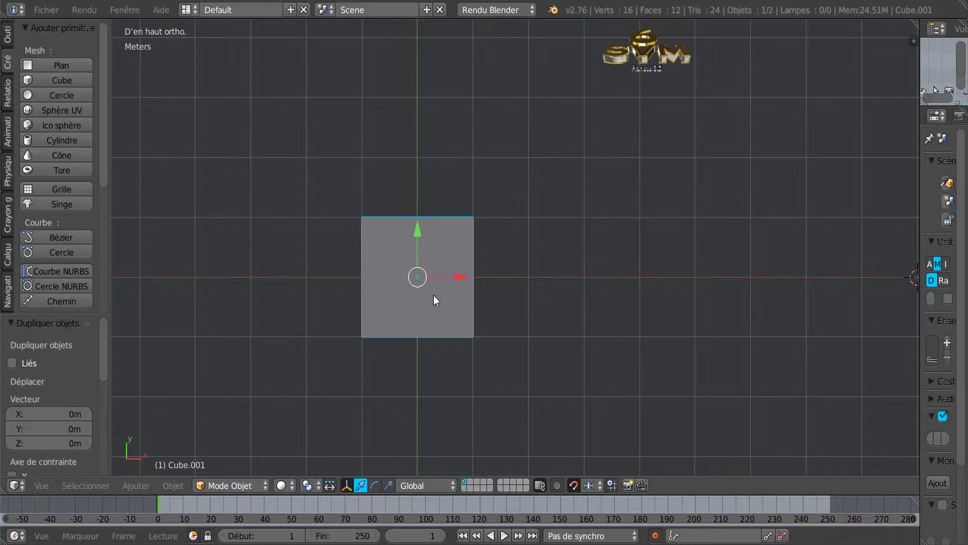
{"action": "left_click", "coordinate": [459, 274]}
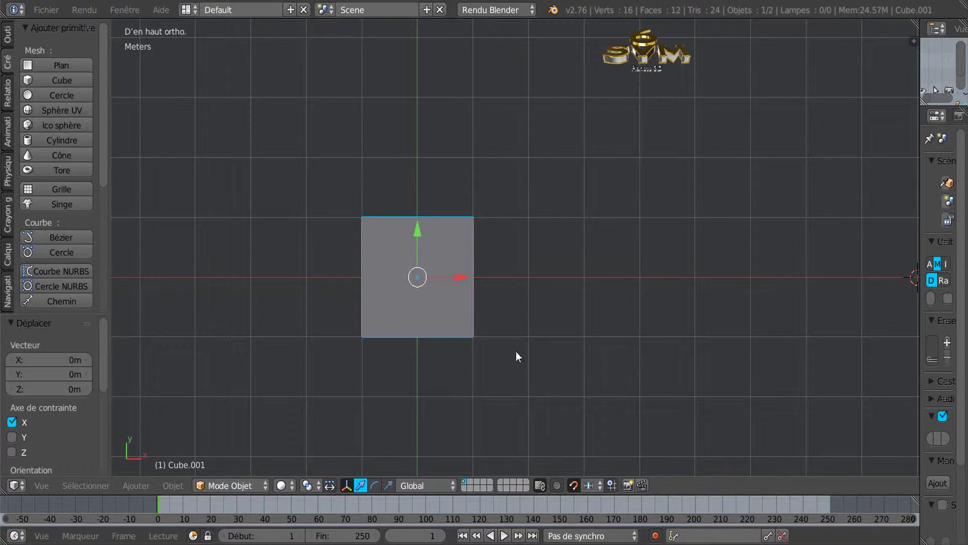
{"action": "left_click_drag", "start_coordinate": [463, 286], "coordinate": [629, 276]}
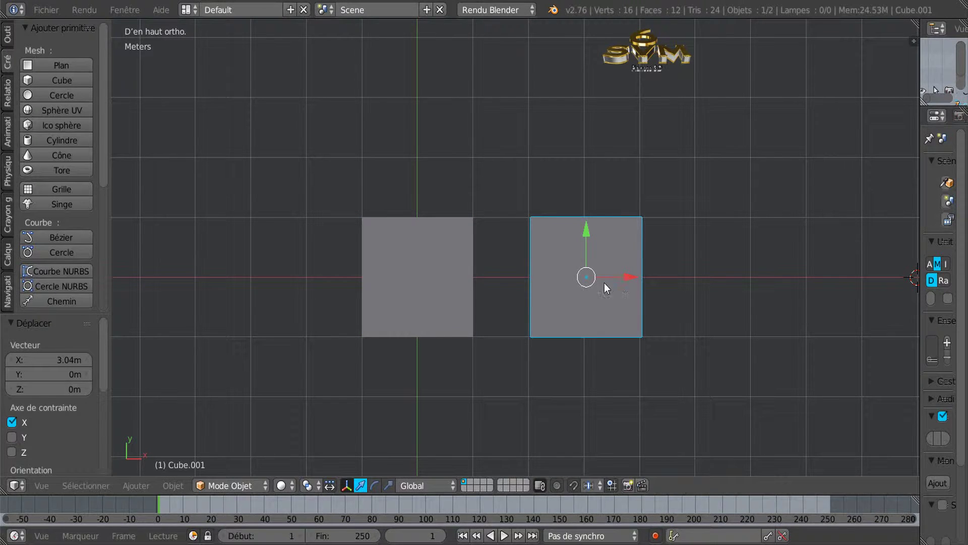
Set the pivot point to the 3D cursor
{"action": "scroll", "coordinate": [534, 244], "scroll_direction": "up", "scroll_amount": 5}
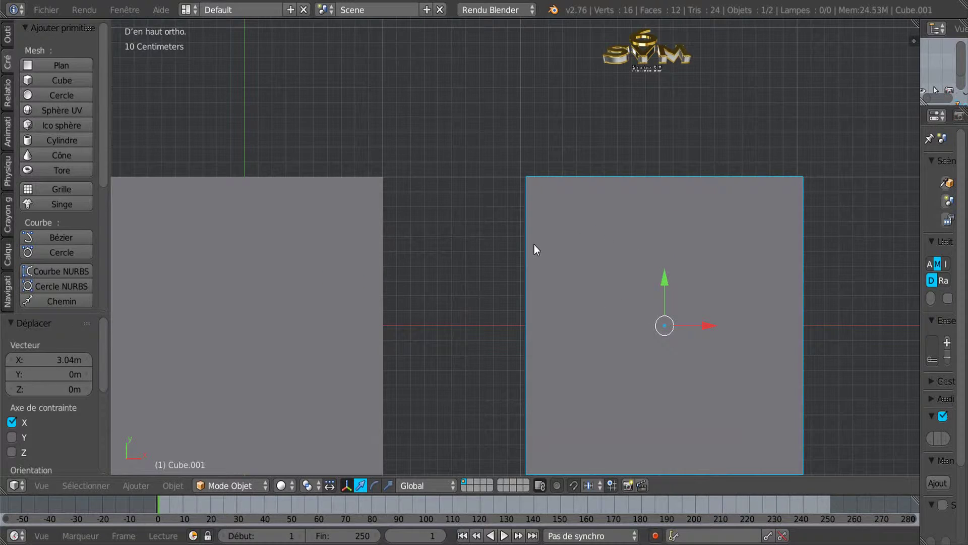
{"action": "middle_click_drag", "start_coordinate": [545, 228], "coordinate": [534, 292], "text": "shift"}
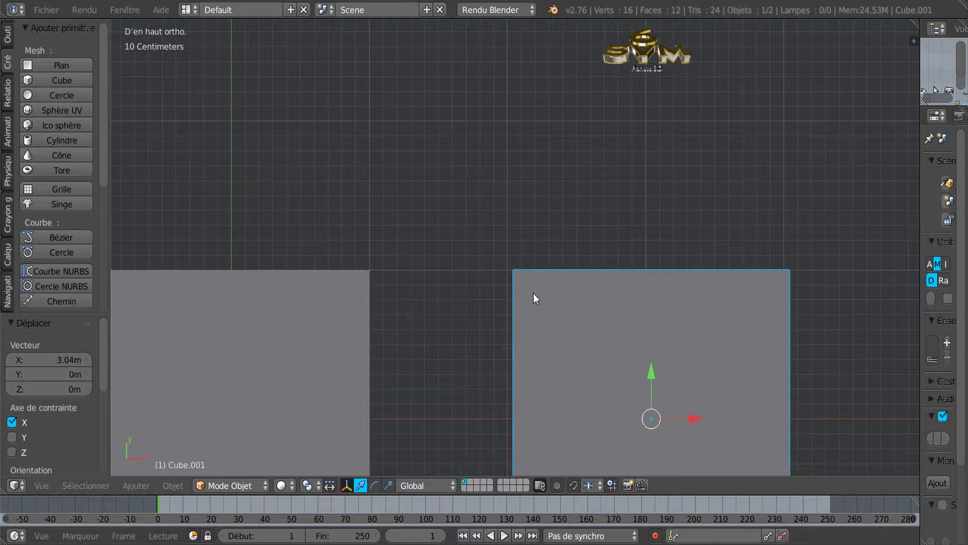
{"action": "left_click", "coordinate": [307, 486]}
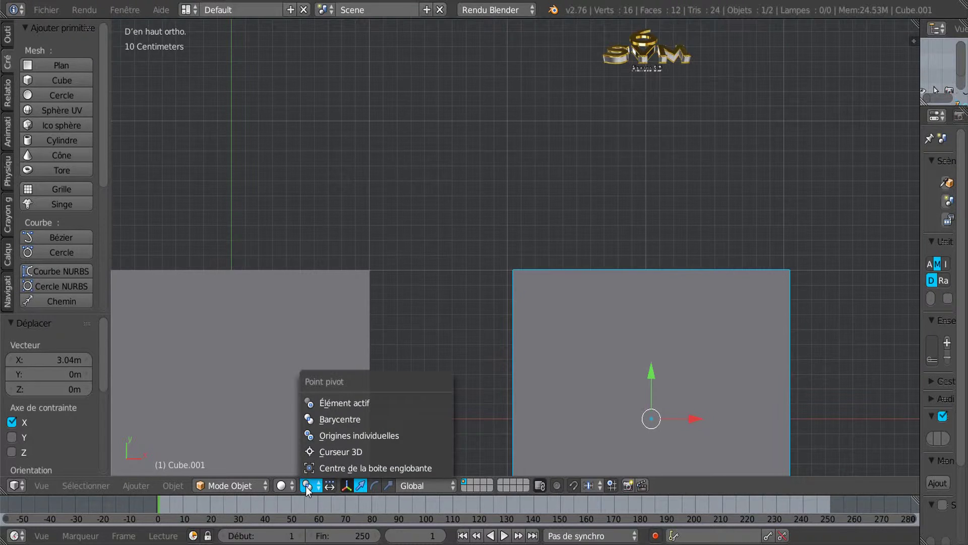
{"action": "left_click", "coordinate": [316, 450]}
Place the 3D cursor at various spots around the two cubes, ending just above the copy's upper-left corner
{"action": "left_click", "coordinate": [348, 201]}
{"action": "left_click", "coordinate": [523, 112]}
{"action": "left_click", "coordinate": [538, 201]}
{"action": "left_click", "coordinate": [256, 158]}
{"action": "left_click", "coordinate": [391, 252]}
{"action": "left_click", "coordinate": [417, 324]}
{"action": "left_click", "coordinate": [626, 92]}
{"action": "left_click", "coordinate": [549, 246]}
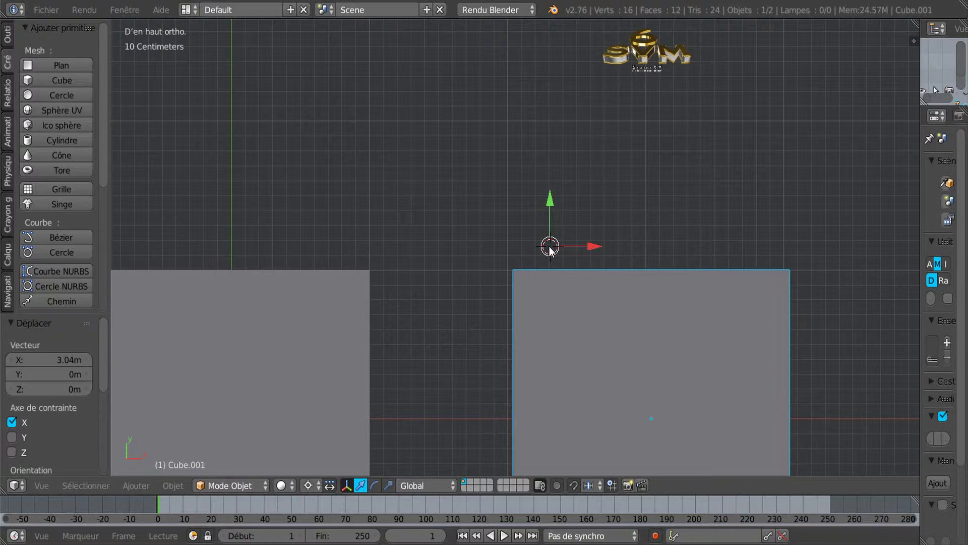
{"action": "scroll", "coordinate": [530, 256], "scroll_direction": "up", "scroll_amount": 1}
{"action": "scroll", "coordinate": [530, 256], "scroll_direction": "up", "scroll_amount": 1}
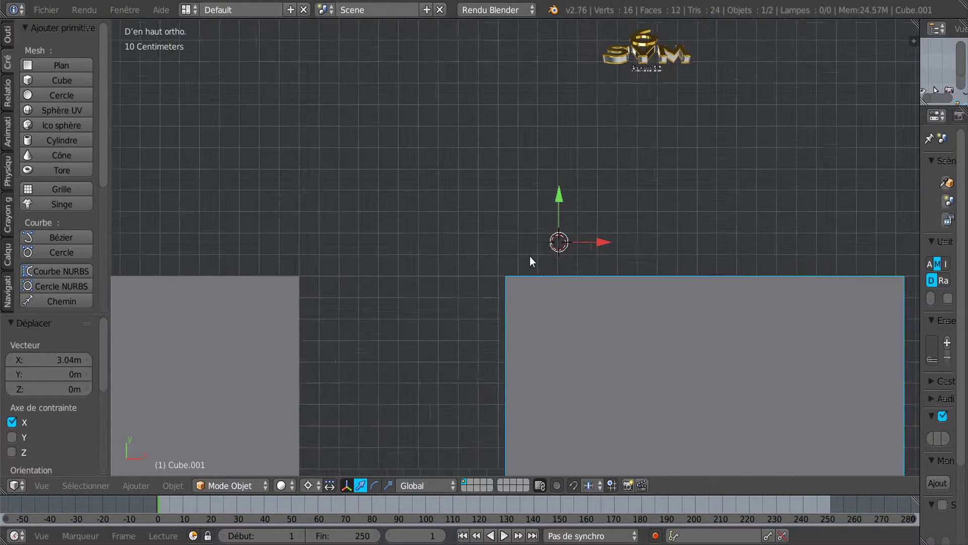
Nudge the copied cube toward the grid line along X by about -2.736 cm, -1.017 cm and -1.729 mm, repositioning the 3D cursor as needed
{"action": "left_click_drag", "start_coordinate": [600, 241], "coordinate": [594, 243]}
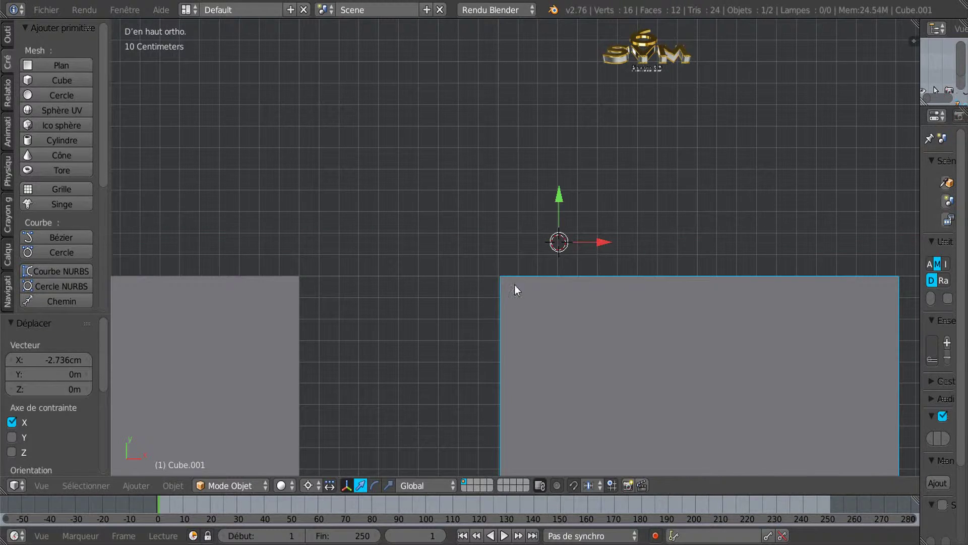
{"action": "scroll", "coordinate": [487, 208], "scroll_direction": "up", "scroll_amount": 5}
{"action": "left_click", "coordinate": [610, 168]}
{"action": "left_click_drag", "start_coordinate": [652, 169], "coordinate": [648, 171]}
{"action": "scroll", "coordinate": [552, 177], "scroll_direction": "up", "scroll_amount": 7}
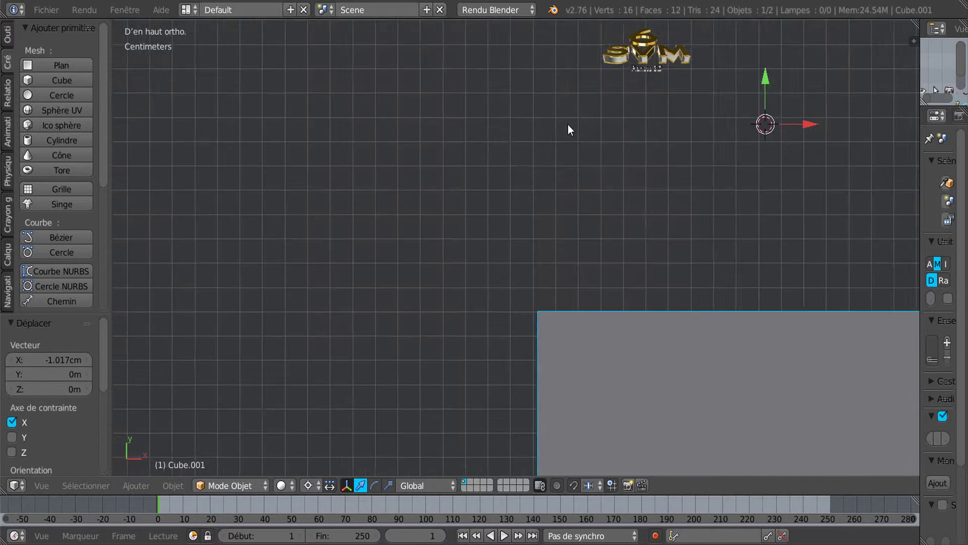
{"action": "left_click", "coordinate": [584, 280]}
{"action": "left_click_drag", "start_coordinate": [628, 277], "coordinate": [623, 277]}
{"action": "scroll", "coordinate": [559, 229], "scroll_direction": "up", "scroll_amount": 1}
{"action": "scroll", "coordinate": [559, 234], "scroll_direction": "down", "scroll_amount": 2}
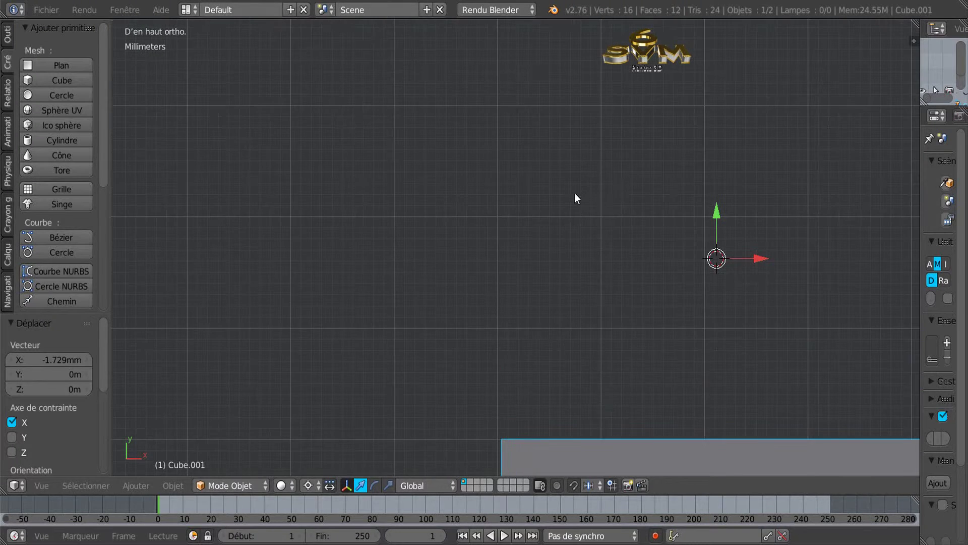
Refine the copied cube's alignment to the grid line along X by about -0.234 mm, -0.142 mm and -4.053 µm
{"action": "scroll", "coordinate": [560, 287], "scroll_direction": "up", "scroll_amount": 4}
{"action": "left_click_drag", "start_coordinate": [628, 171], "coordinate": [625, 172]}
{"action": "scroll", "coordinate": [568, 225], "scroll_direction": "up", "scroll_amount": 8}
{"action": "scroll", "coordinate": [589, 145], "scroll_direction": "down", "scroll_amount": 6}
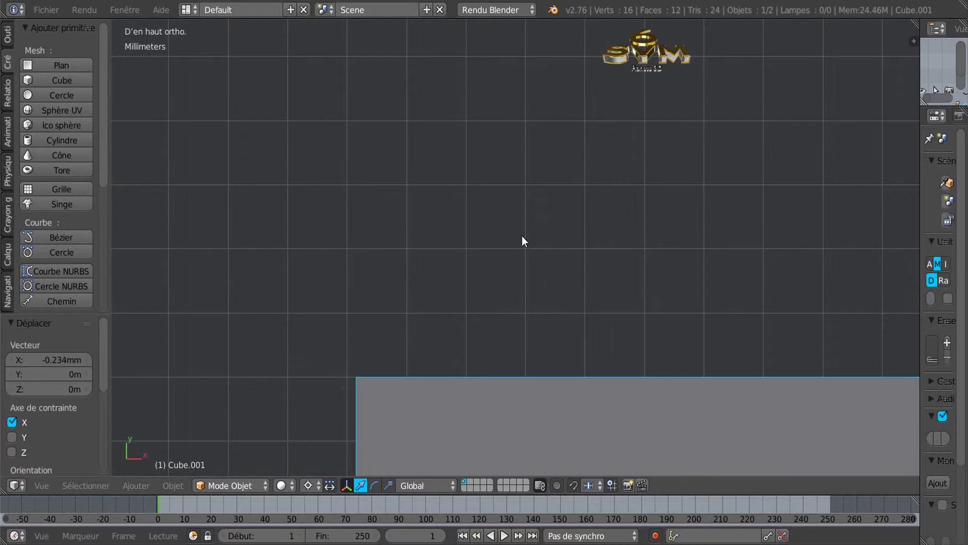
{"action": "left_click_drag", "start_coordinate": [701, 192], "coordinate": [690, 196]}
{"action": "scroll", "coordinate": [619, 149], "scroll_direction": "up", "scroll_amount": 5}
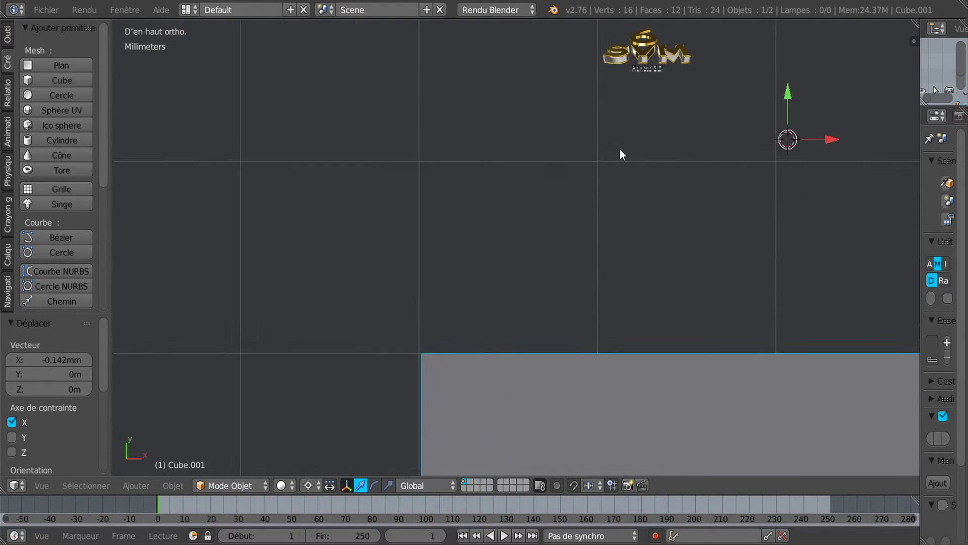
{"action": "left_click", "coordinate": [699, 171]}
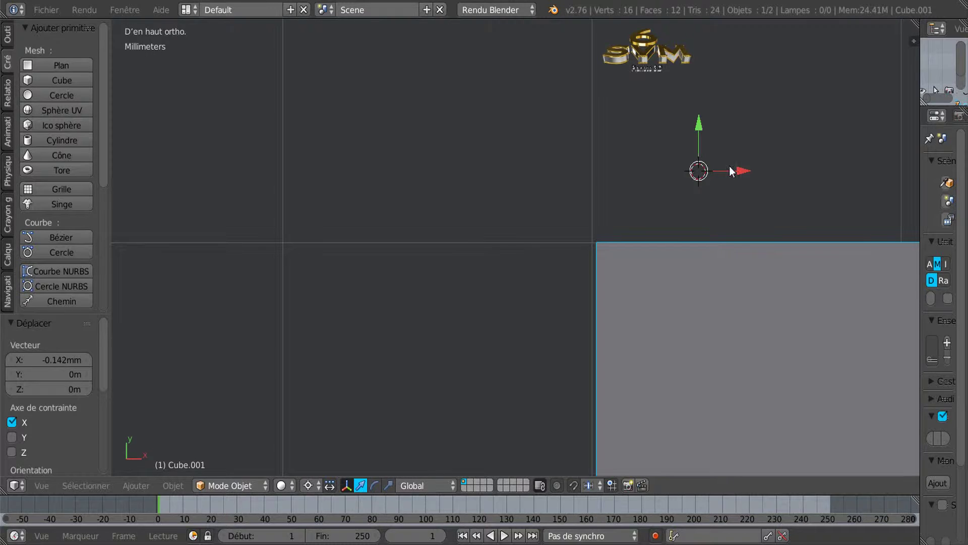
{"action": "left_click_drag", "start_coordinate": [740, 174], "coordinate": [760, 158]}
{"action": "scroll", "coordinate": [649, 207], "scroll_direction": "up", "scroll_amount": 2}
Examine the gap between the two cubes and the copy's alignment with the grid in the top view
{"action": "scroll", "coordinate": [682, 250], "scroll_direction": "down", "scroll_amount": 4}
{"action": "scroll", "coordinate": [680, 266], "scroll_direction": "down", "scroll_amount": 4}
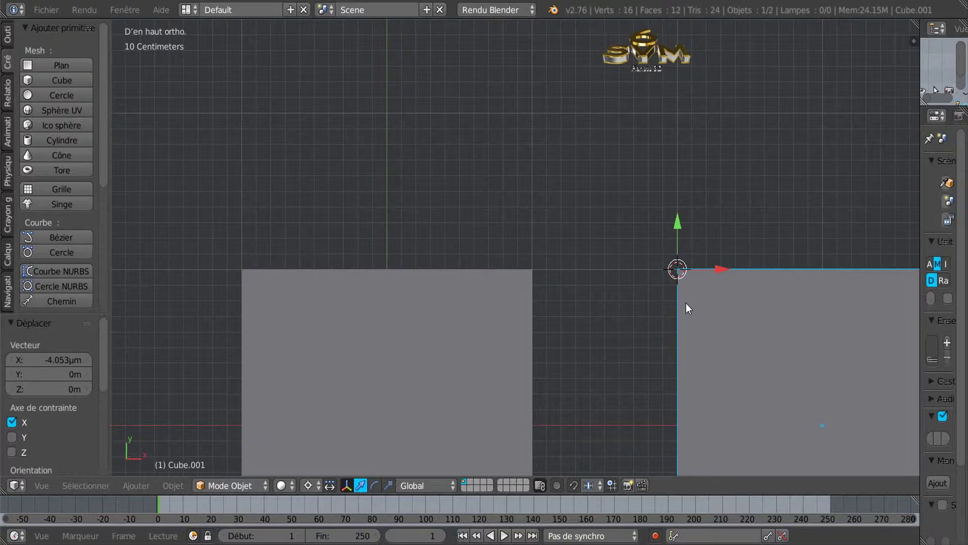
{"action": "key", "text": "KP_Decimal"}
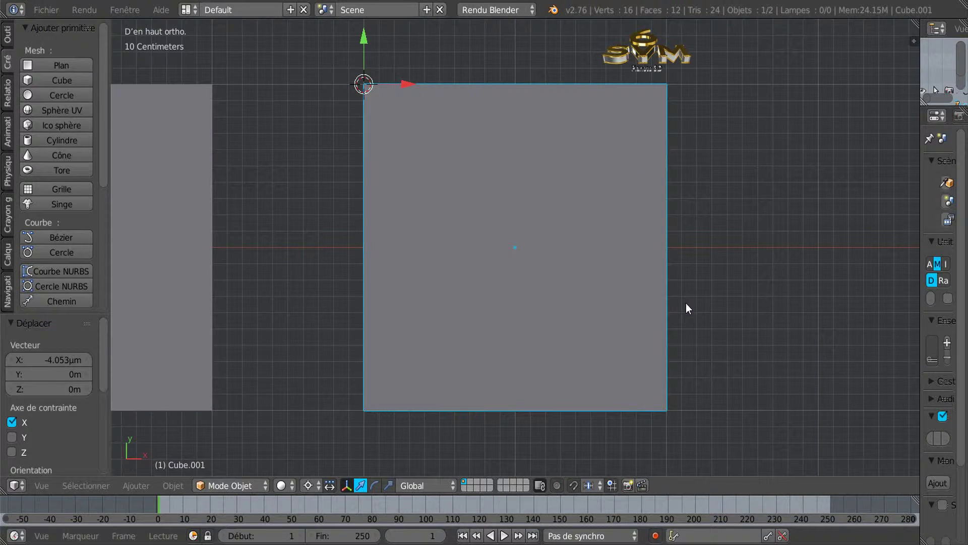
{"action": "scroll", "coordinate": [692, 301], "scroll_direction": "up", "scroll_amount": 2}
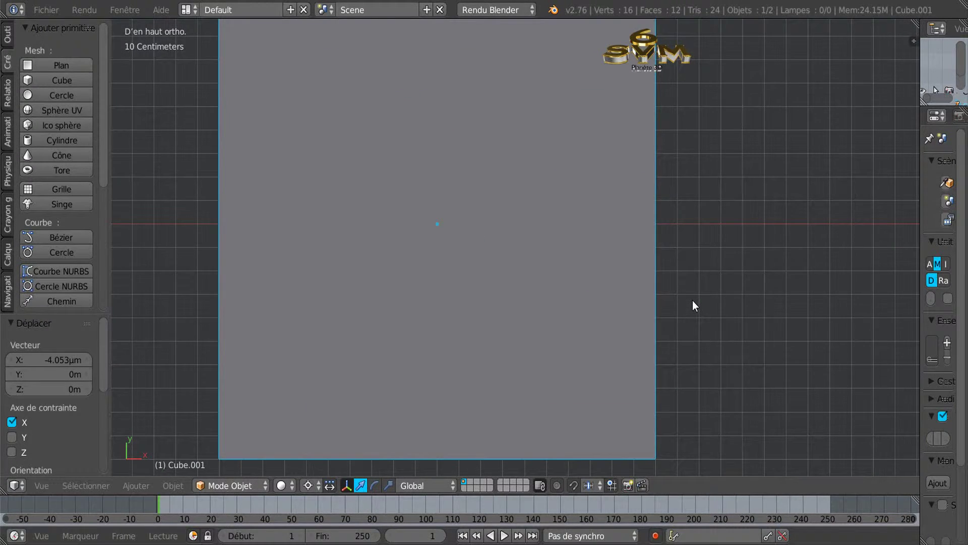
{"action": "scroll", "coordinate": [692, 301], "scroll_direction": "down", "scroll_amount": 3}
{"action": "middle_click_drag", "start_coordinate": [718, 232], "coordinate": [662, 303], "text": "shift"}
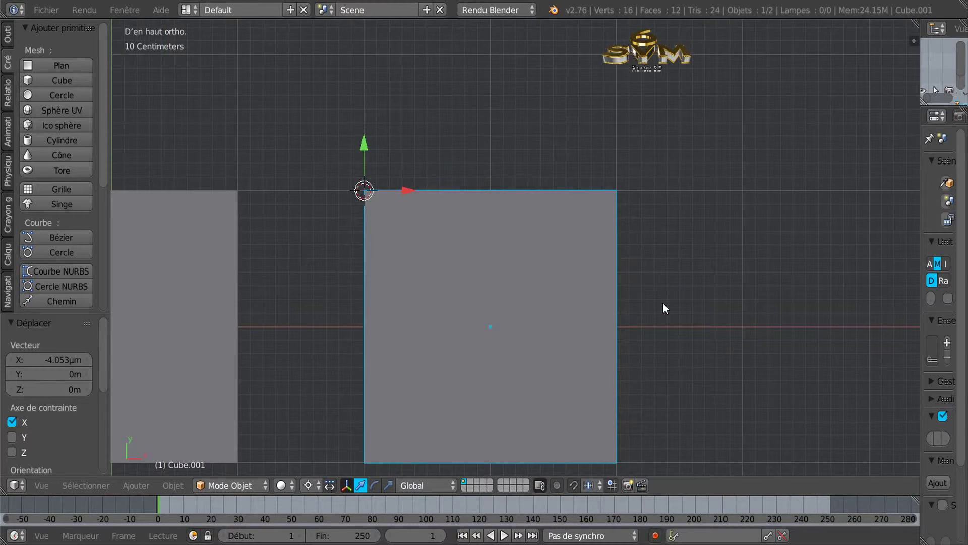
{"action": "scroll", "coordinate": [663, 302], "scroll_direction": "down", "scroll_amount": 2}
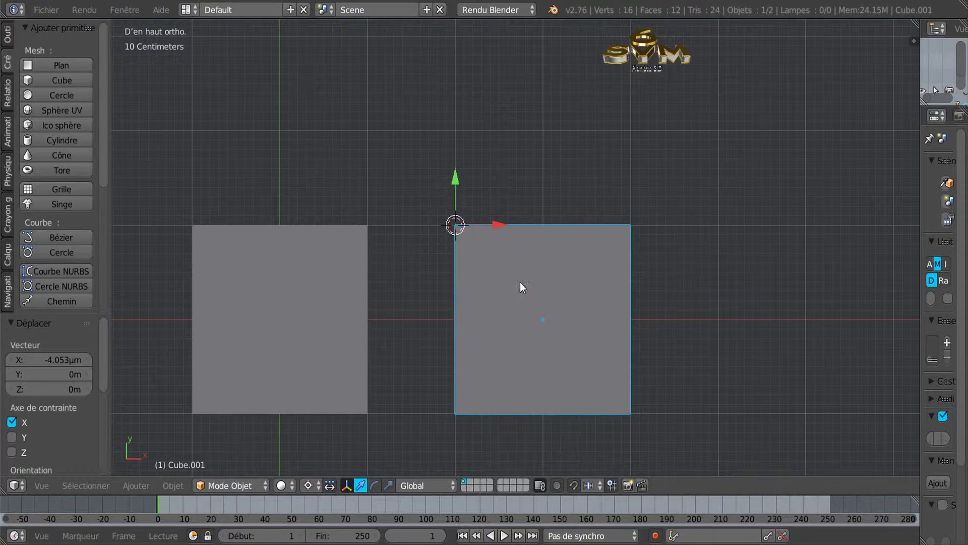
{"action": "scroll", "coordinate": [870, 306], "scroll_direction": "down", "scroll_amount": 1}
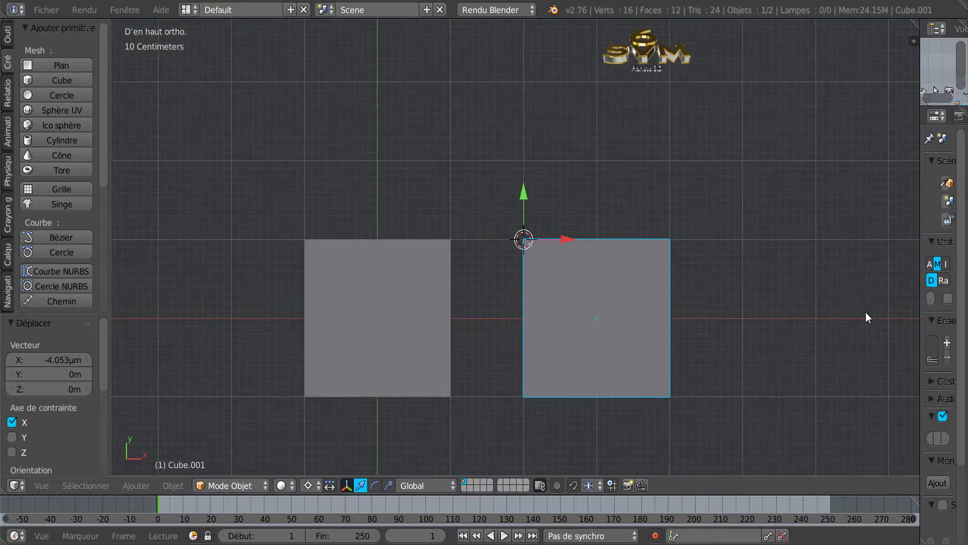
{"action": "scroll", "coordinate": [532, 268], "scroll_direction": "up", "scroll_amount": 3}
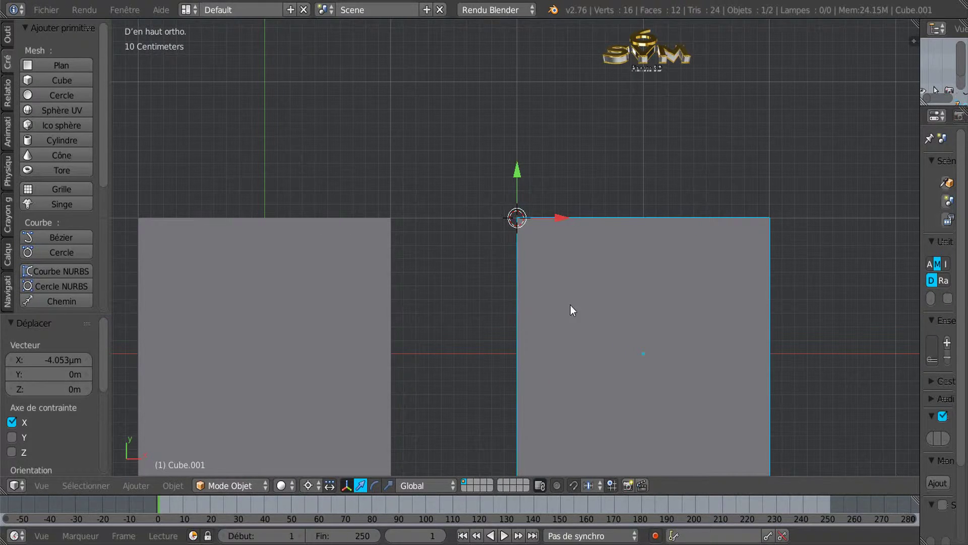
Select both cubes, duplicate them in place and move the copies about 4.721 m along the X axis
{"action": "right_click", "coordinate": [305, 309]}
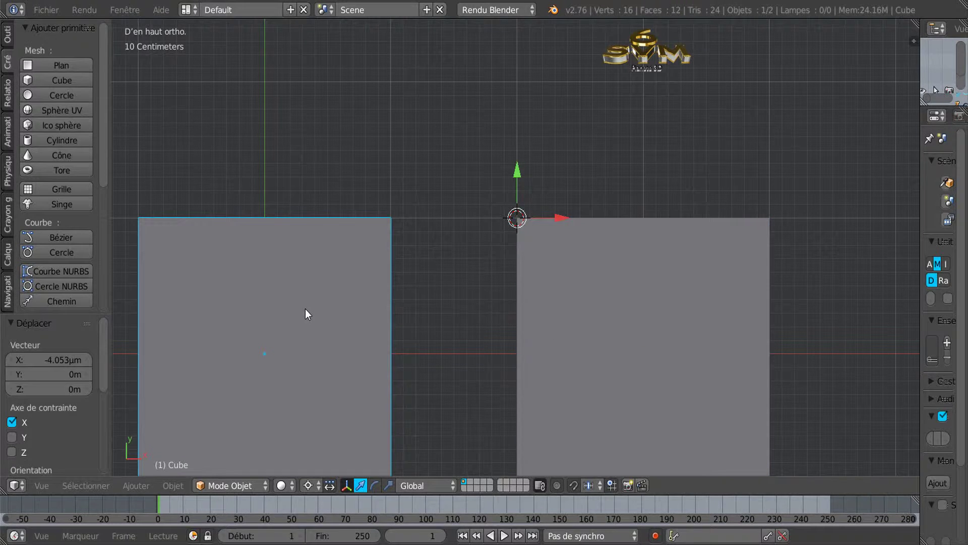
{"action": "right_click", "coordinate": [531, 332], "text": "shift"}
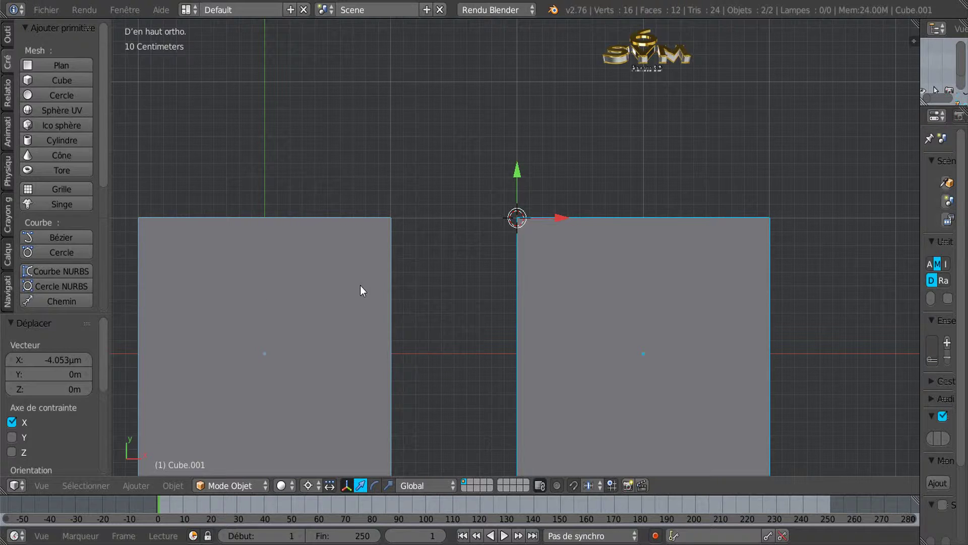
{"action": "key", "text": "shift+d"}
{"action": "right_click", "coordinate": [347, 287]}
{"action": "scroll", "coordinate": [347, 287], "scroll_direction": "down", "scroll_amount": 3}
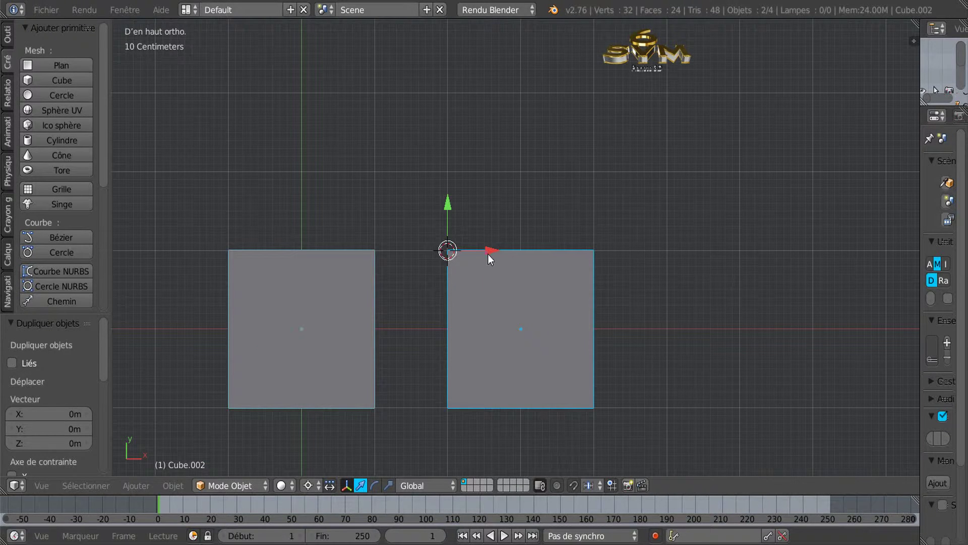
{"action": "left_click_drag", "start_coordinate": [492, 250], "coordinate": [770, 277]}
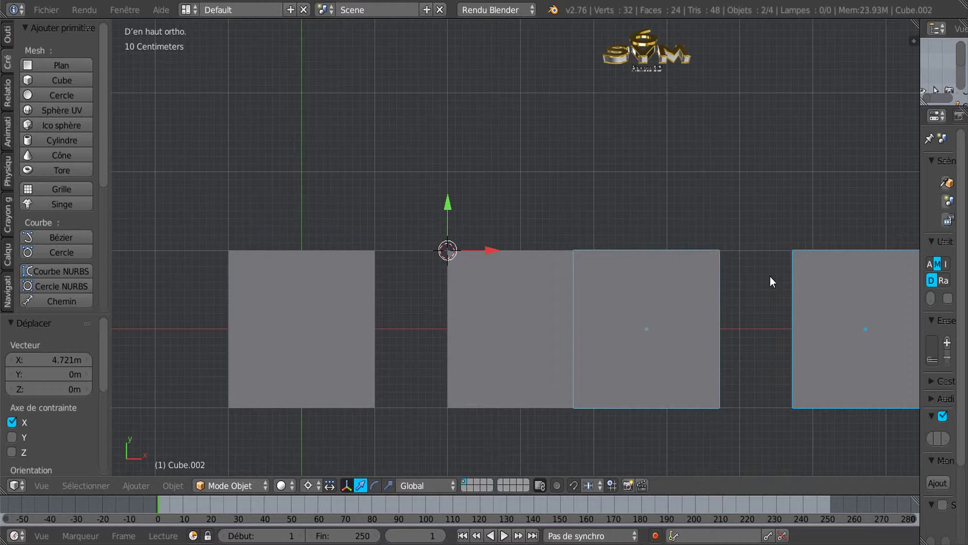
Place the 3D cursor near the two copies and move them about another 1.282 m along X
{"action": "scroll", "coordinate": [771, 276], "scroll_direction": "down", "scroll_amount": 1}
{"action": "middle_click_drag", "start_coordinate": [682, 274], "coordinate": [596, 255], "text": "shift"}
{"action": "left_click", "coordinate": [615, 263]}
{"action": "left_click_drag", "start_coordinate": [646, 262], "coordinate": [732, 260]}
{"action": "scroll", "coordinate": [530, 261], "scroll_direction": "up", "scroll_amount": 2}
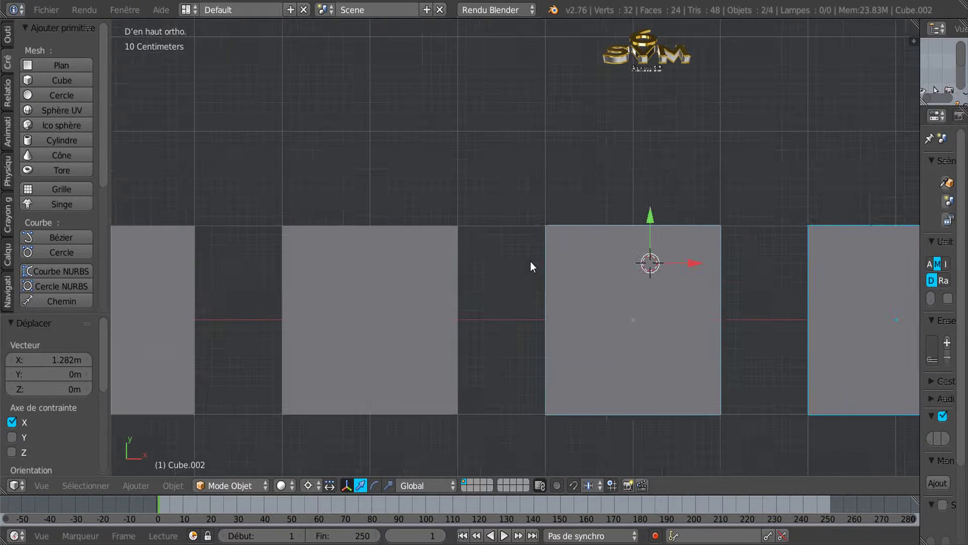
Delete the three cubes beyond the first one and select the remaining cube at the origin
{"action": "scroll", "coordinate": [564, 207], "scroll_direction": "down", "scroll_amount": 4}
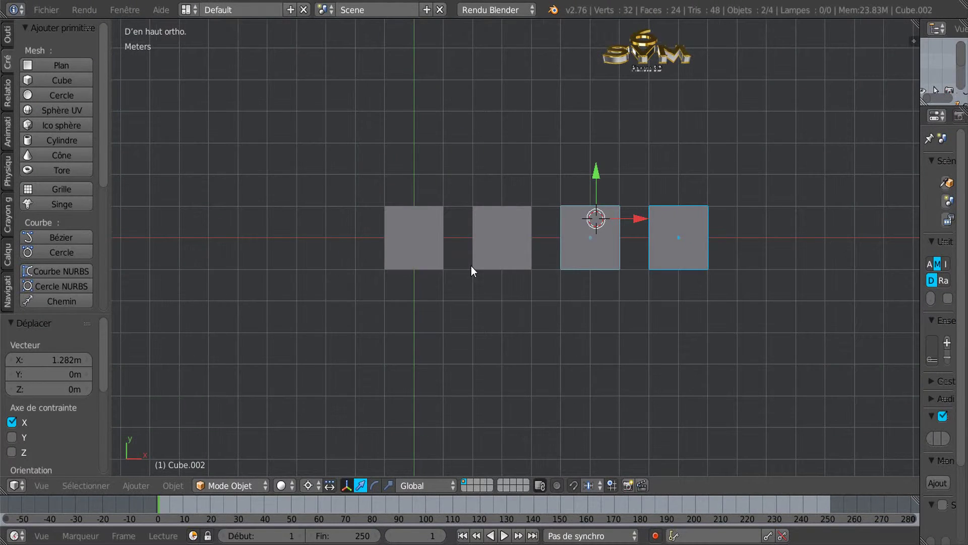
{"action": "scroll", "coordinate": [471, 265], "scroll_direction": "up", "scroll_amount": 2}
{"action": "right_click", "coordinate": [394, 228]}
{"action": "right_click", "coordinate": [530, 223]}
{"action": "right_click", "coordinate": [652, 211], "text": "shift"}
{"action": "right_click", "coordinate": [728, 210], "text": "shift"}
{"action": "key", "text": "x"}
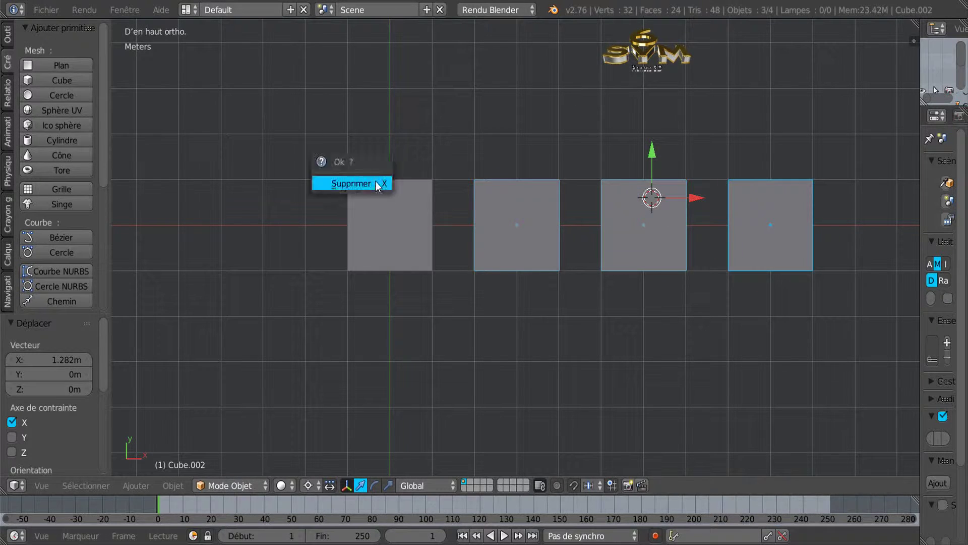
{"action": "left_click", "coordinate": [371, 180]}
{"action": "right_click", "coordinate": [387, 208]}
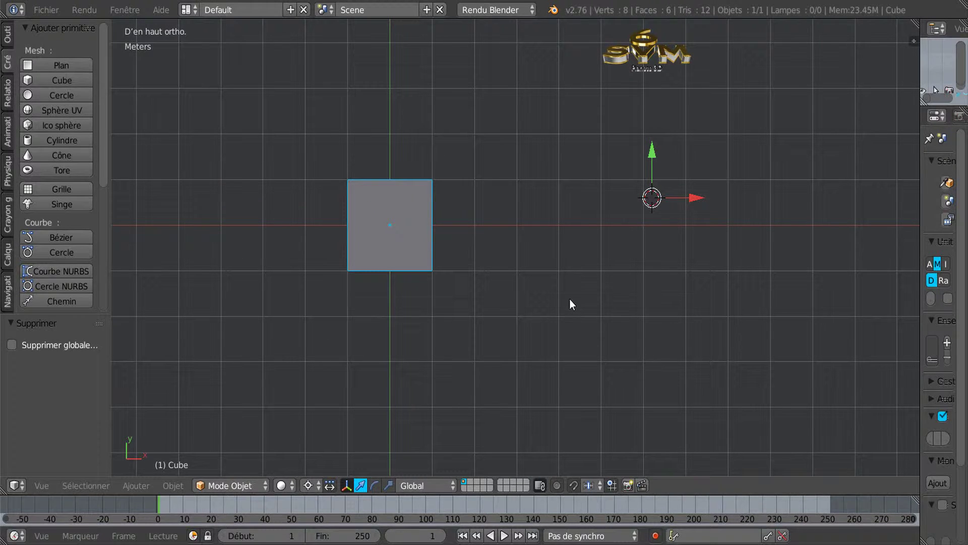
Set the pivot point to Barycentre and turn on snapping with the Incrémenter element
{"action": "left_click", "coordinate": [308, 486]}
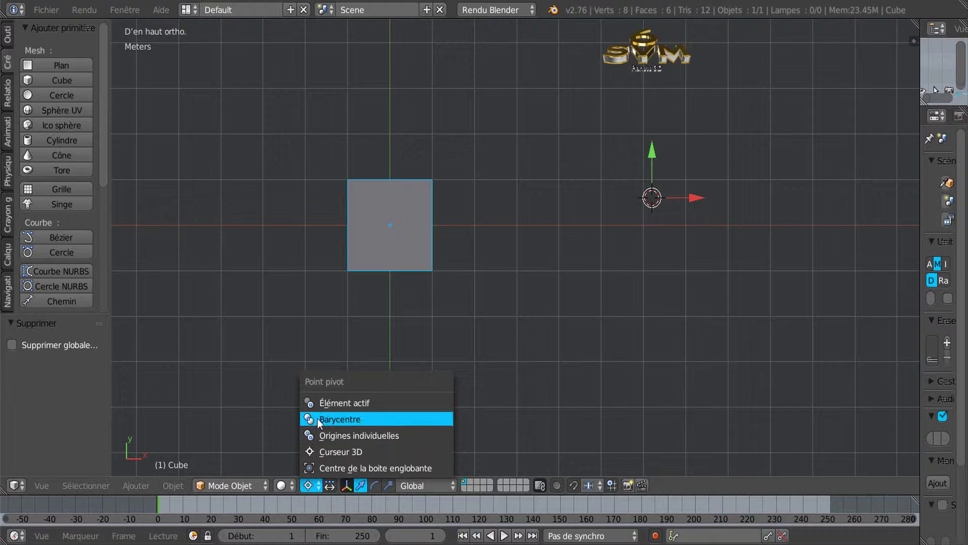
{"action": "left_click", "coordinate": [324, 419]}
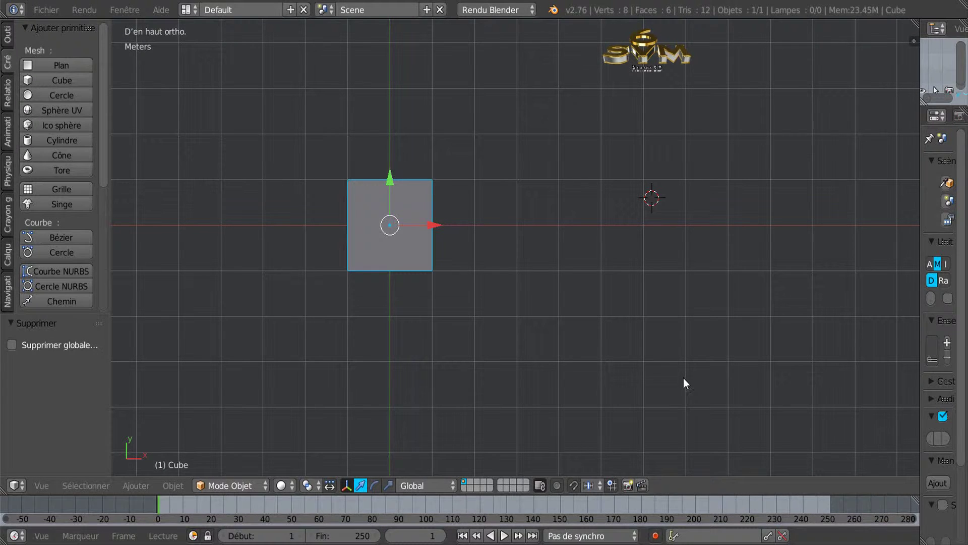
{"action": "left_click", "coordinate": [573, 485]}
{"action": "left_click", "coordinate": [589, 485]}
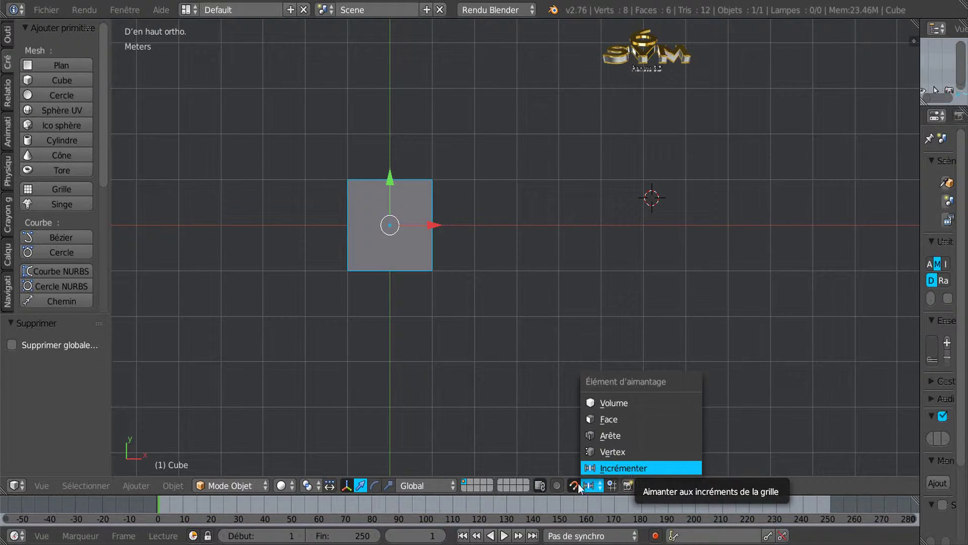
{"action": "left_click", "coordinate": [634, 469]}
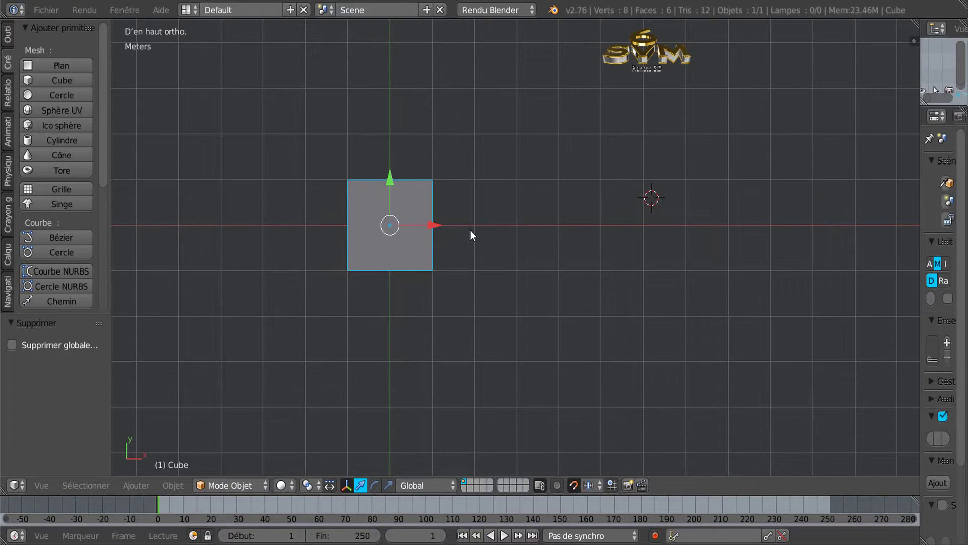
Duplicate the cube in place and move the copy 3 m along the X axis with increment snapping
{"action": "scroll", "coordinate": [470, 230], "scroll_direction": "up", "scroll_amount": 2}
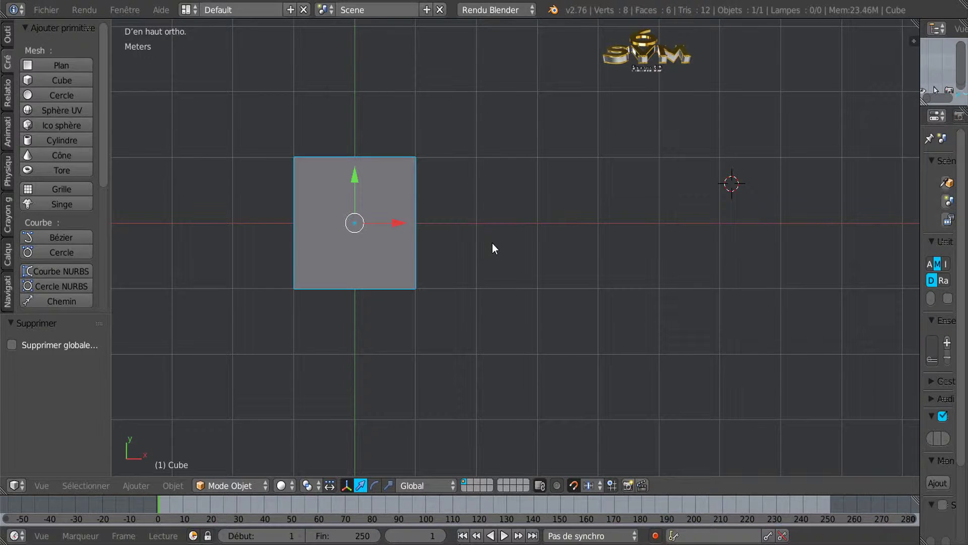
{"action": "key", "text": "shift+d"}
{"action": "key", "text": "Escape"}
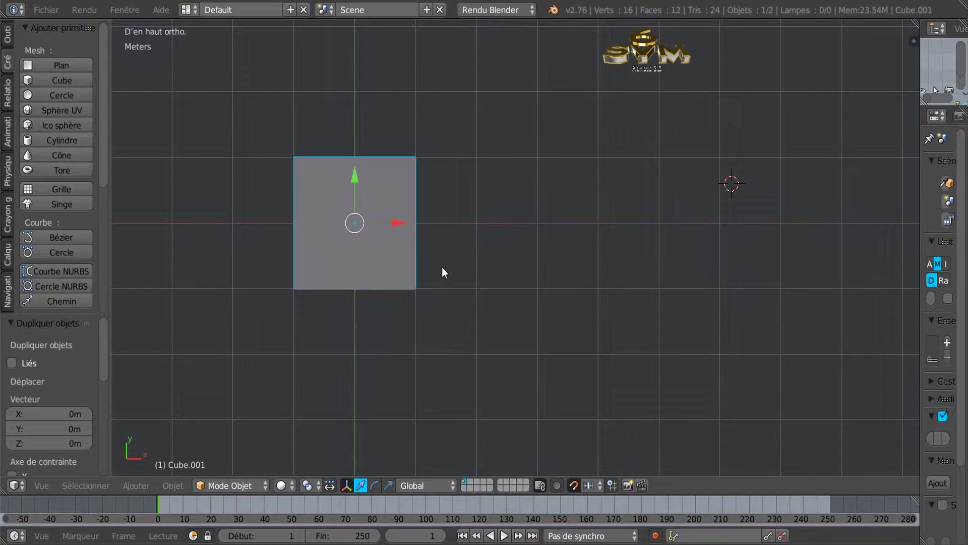
{"action": "left_click_drag", "start_coordinate": [394, 222], "coordinate": [601, 228]}
Examine the alignment of the copy's upper-left corner with the grid lines at close range
{"action": "scroll", "coordinate": [522, 169], "scroll_direction": "up", "scroll_amount": 5}
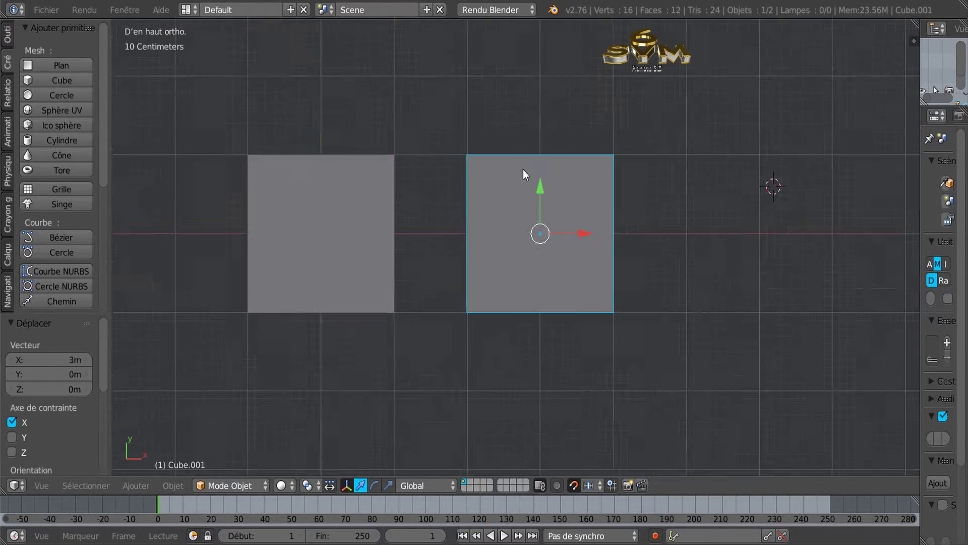
{"action": "mouse_move", "coordinate": [620, 305]}
{"action": "left_mouse_down"}
{"action": "mouse_move", "coordinate": [705, 298]}
{"action": "mouse_move", "coordinate": [622, 304]}
{"action": "left_mouse_up"}
{"action": "scroll", "coordinate": [555, 212], "scroll_direction": "up", "scroll_amount": 3}
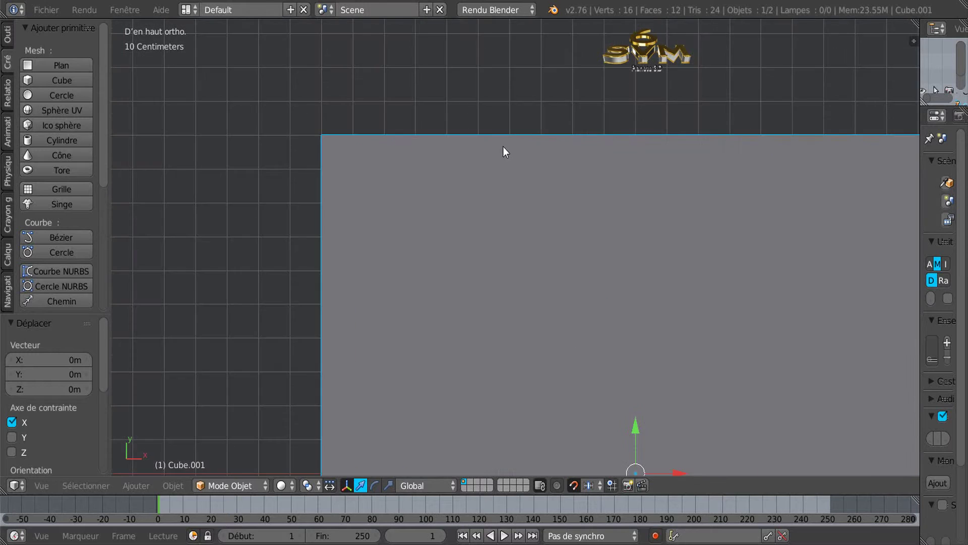
{"action": "scroll", "coordinate": [499, 148], "scroll_direction": "up", "scroll_amount": 3}
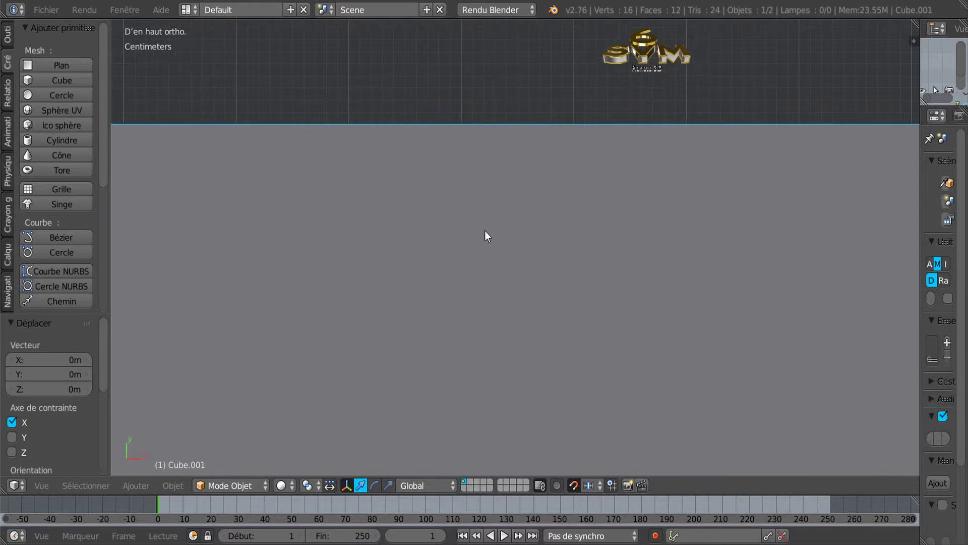
{"action": "middle_click_drag", "start_coordinate": [485, 231], "coordinate": [791, 189], "text": "shift"}
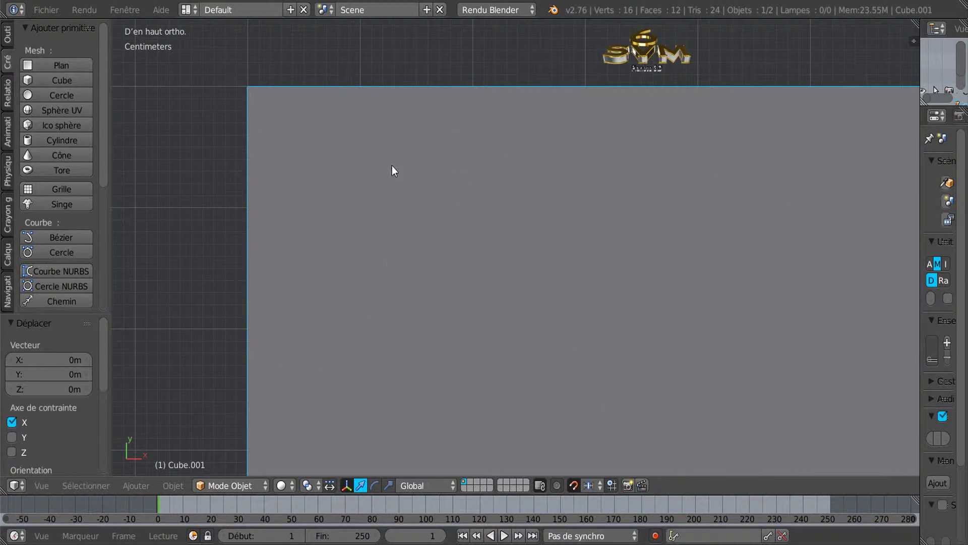
{"action": "scroll", "coordinate": [489, 187], "scroll_direction": "down", "scroll_amount": 5}
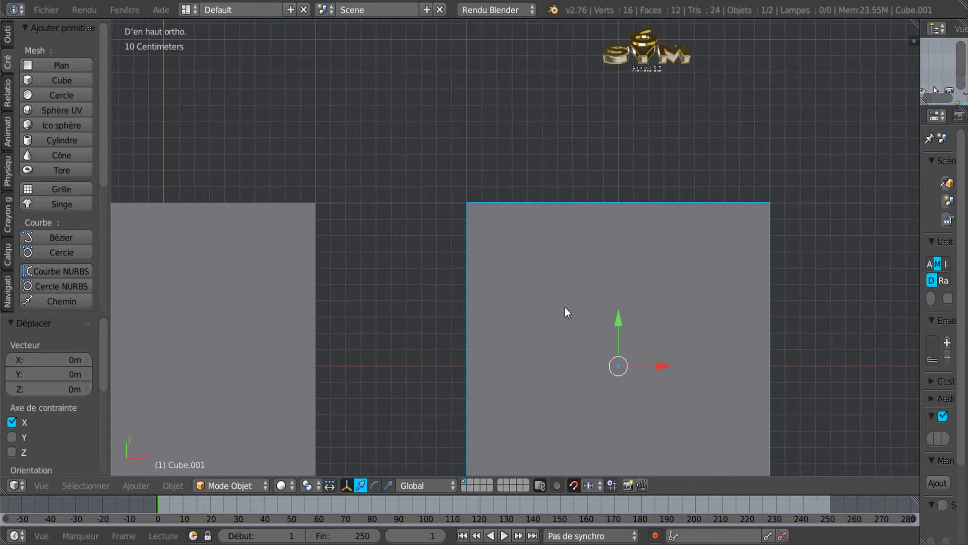
{"action": "middle_click_drag", "start_coordinate": [566, 309], "coordinate": [516, 187], "text": "shift"}
{"action": "scroll", "coordinate": [516, 187], "scroll_direction": "down", "scroll_amount": 6}
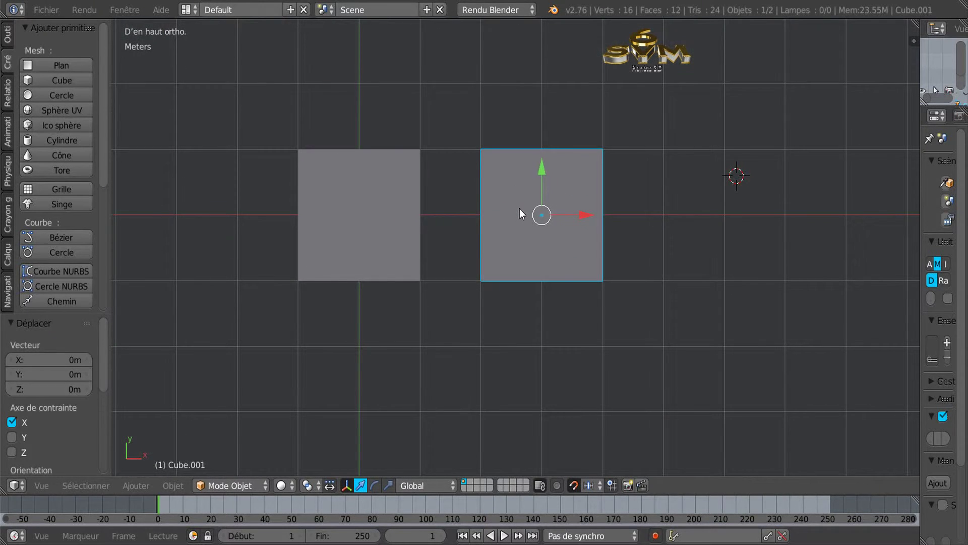
Duplicate the second cube and move the new copy 3 m along X to form a third cube
{"action": "scroll", "coordinate": [520, 212], "scroll_direction": "up", "scroll_amount": 1}
{"action": "key", "text": "shift+d"}
{"action": "right_click", "coordinate": [678, 244]}
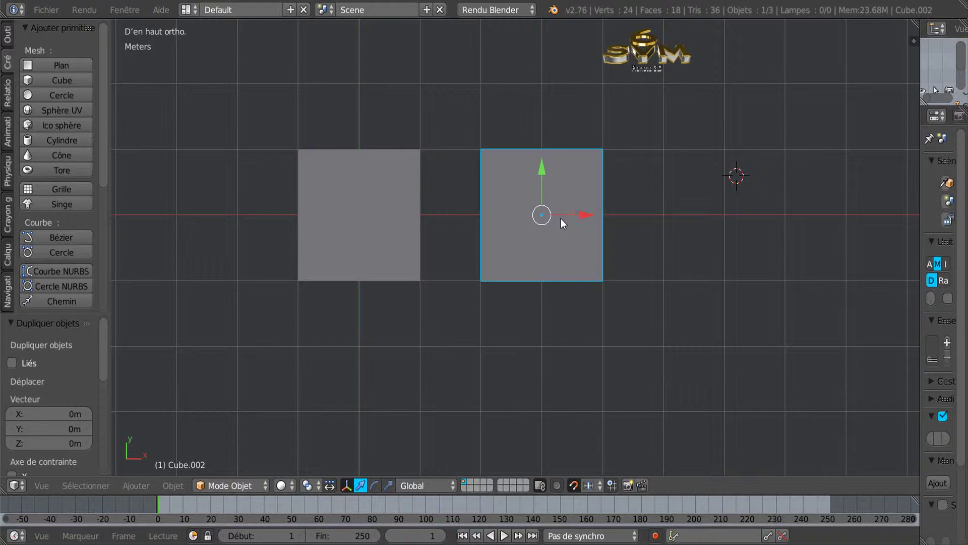
{"action": "left_click_drag", "start_coordinate": [581, 209], "coordinate": [737, 213]}
{"action": "middle_click_drag", "start_coordinate": [742, 277], "coordinate": [593, 292], "text": "shift"}
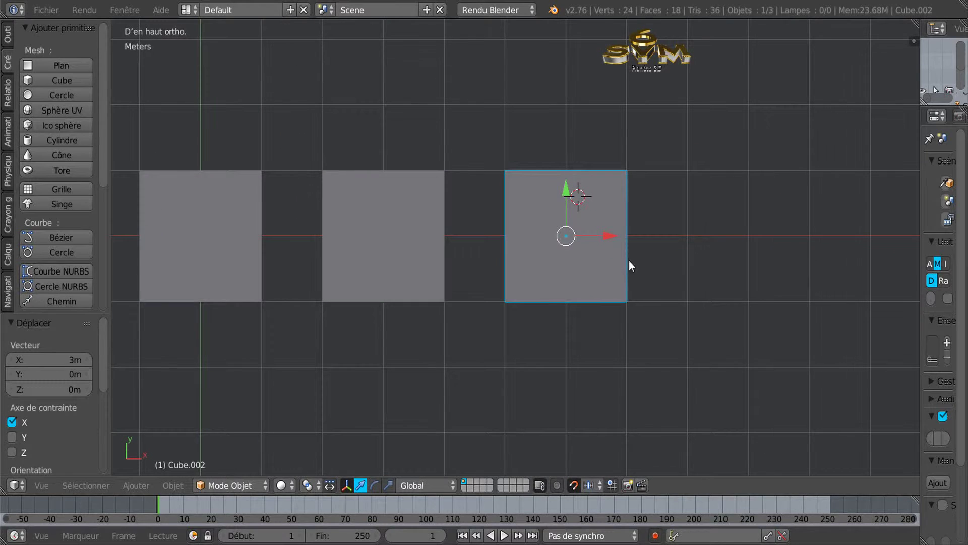
Duplicate the third cube and move the copy 3 m along X to form a fourth cube
{"action": "key", "text": "shift+d"}
{"action": "right_click", "coordinate": [596, 251]}
{"action": "left_click_drag", "start_coordinate": [604, 234], "coordinate": [757, 238]}
{"action": "key", "text": "x"}
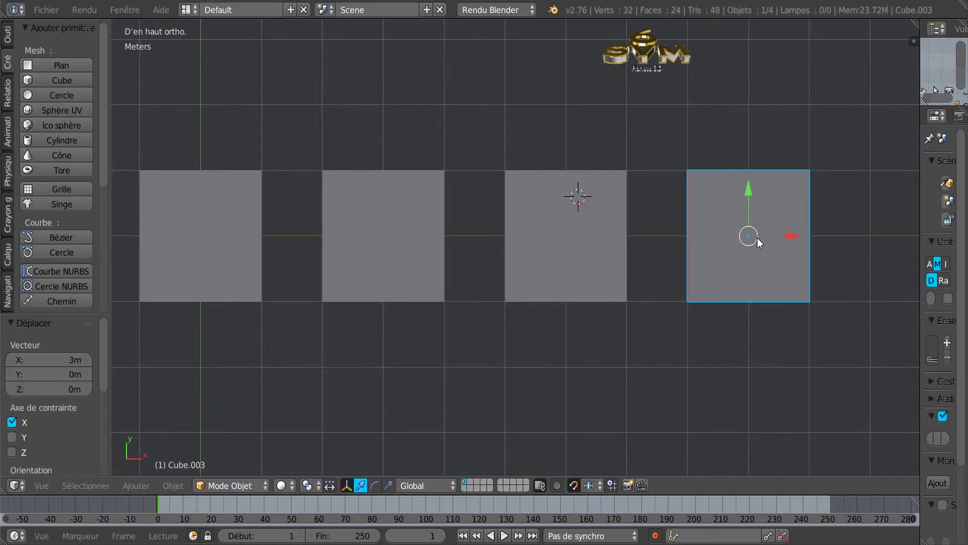
Inspect the row of four cubes from an oblique view, selecting each one in turn, and return to the top view
{"action": "middle_click_drag", "start_coordinate": [605, 380], "coordinate": [641, 291]}
{"action": "right_click", "coordinate": [571, 304]}
{"action": "right_click", "coordinate": [401, 353]}
{"action": "right_click", "coordinate": [242, 389]}
{"action": "right_click", "coordinate": [408, 348]}
{"action": "right_click", "coordinate": [570, 302]}
{"action": "right_click", "coordinate": [706, 266]}
{"action": "scroll", "coordinate": [658, 310], "scroll_direction": "down", "scroll_amount": 2}
{"action": "middle_click_drag", "start_coordinate": [706, 267], "coordinate": [609, 338]}
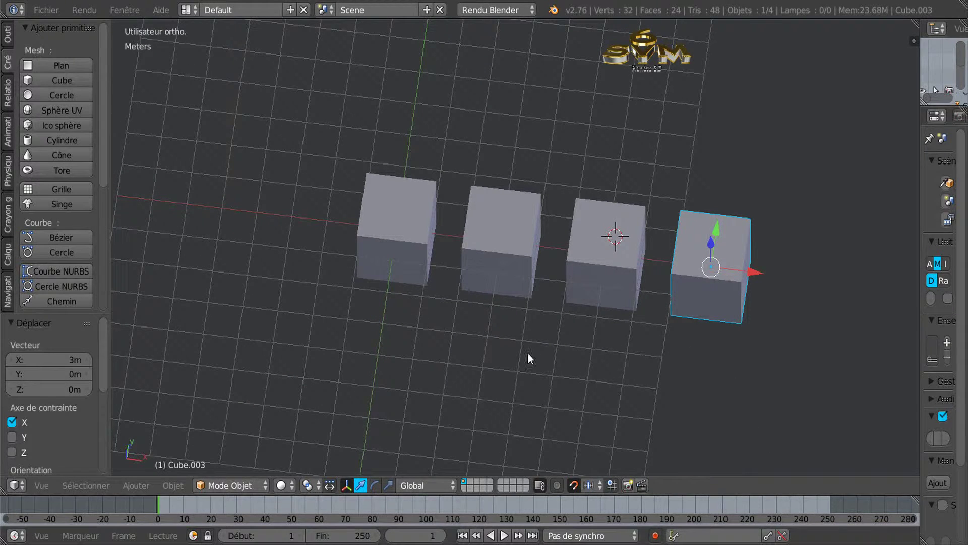
{"action": "key", "text": "KP_7"}
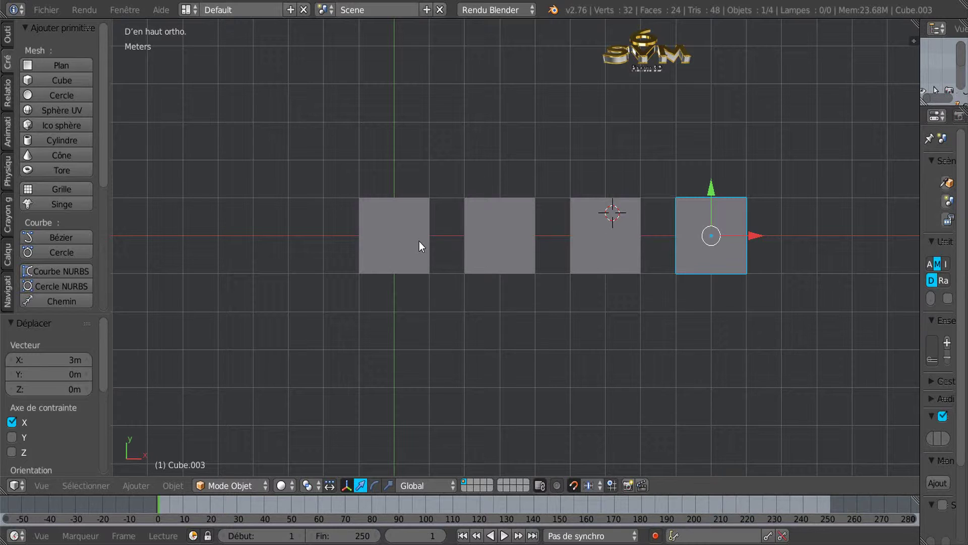
Delete the three duplicated cubes and select the original cube at the origin
{"action": "right_click", "coordinate": [479, 229]}
{"action": "right_click", "coordinate": [606, 231], "text": "shift"}
{"action": "right_click", "coordinate": [702, 236], "text": "shift"}
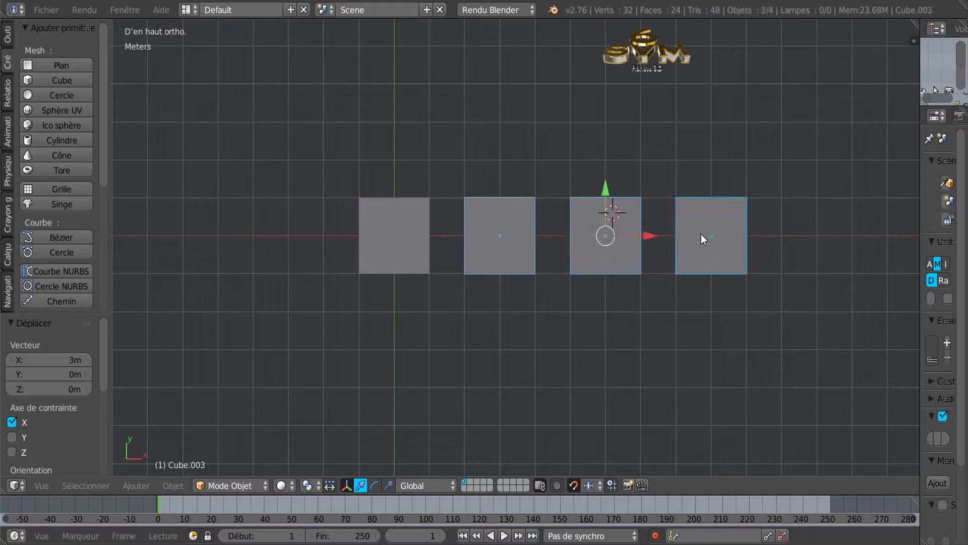
{"action": "key", "text": "x"}
{"action": "left_click", "coordinate": [480, 114]}
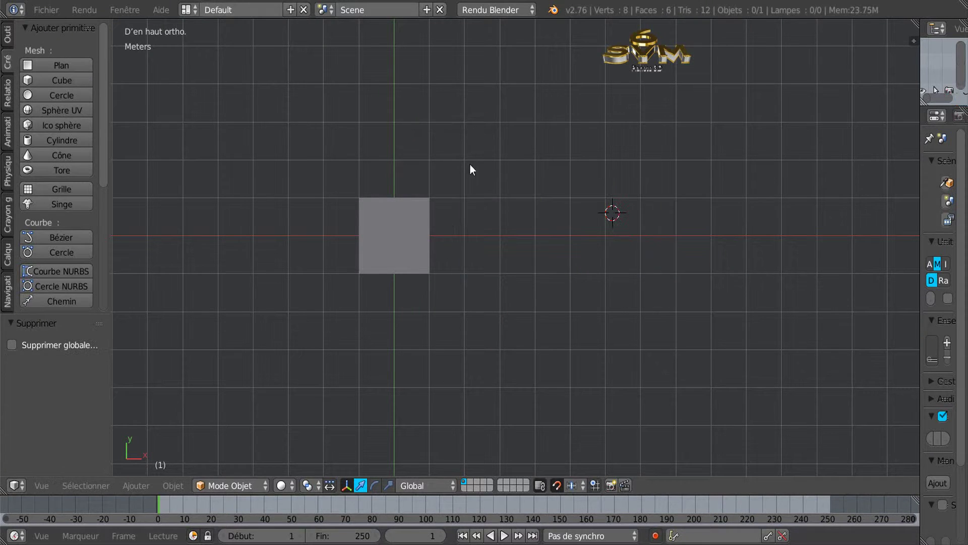
{"action": "right_click", "coordinate": [416, 239]}
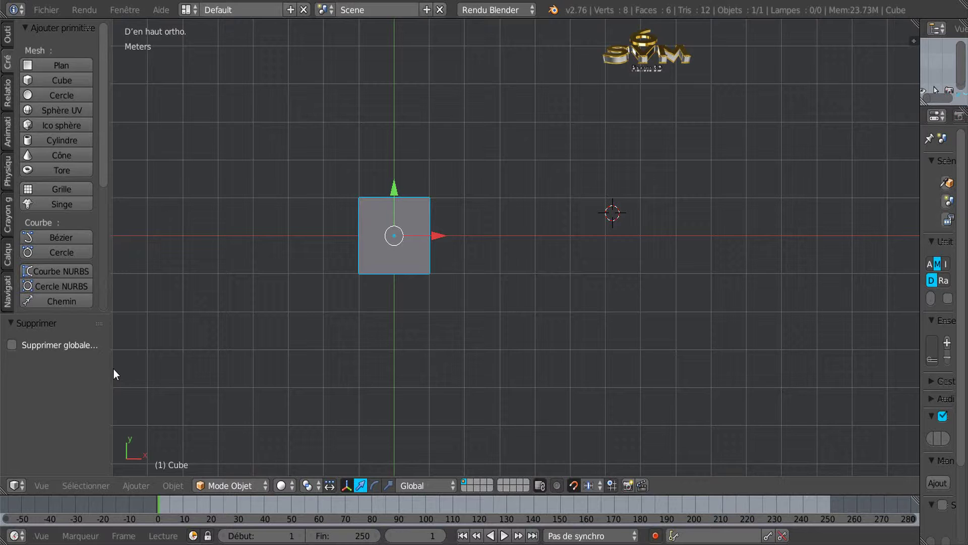
Widen the tool shelf and enlarge its operator settings area over the primitives list
{"action": "left_click_drag", "start_coordinate": [112, 368], "coordinate": [220, 325]}
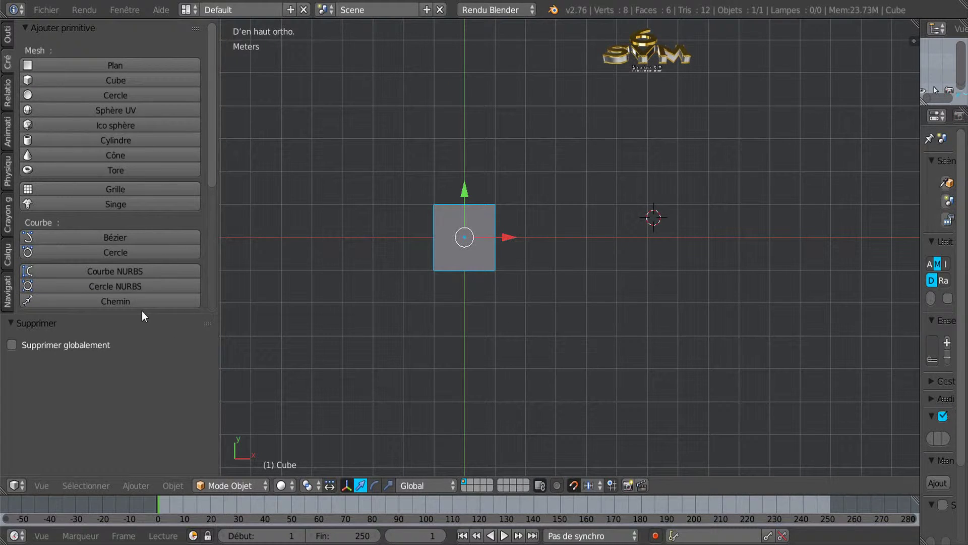
{"action": "left_click_drag", "start_coordinate": [141, 312], "coordinate": [169, 99]}
{"action": "scroll", "coordinate": [476, 240], "scroll_direction": "up", "scroll_amount": 3}
{"action": "scroll", "coordinate": [476, 240], "scroll_direction": "down", "scroll_amount": 1}
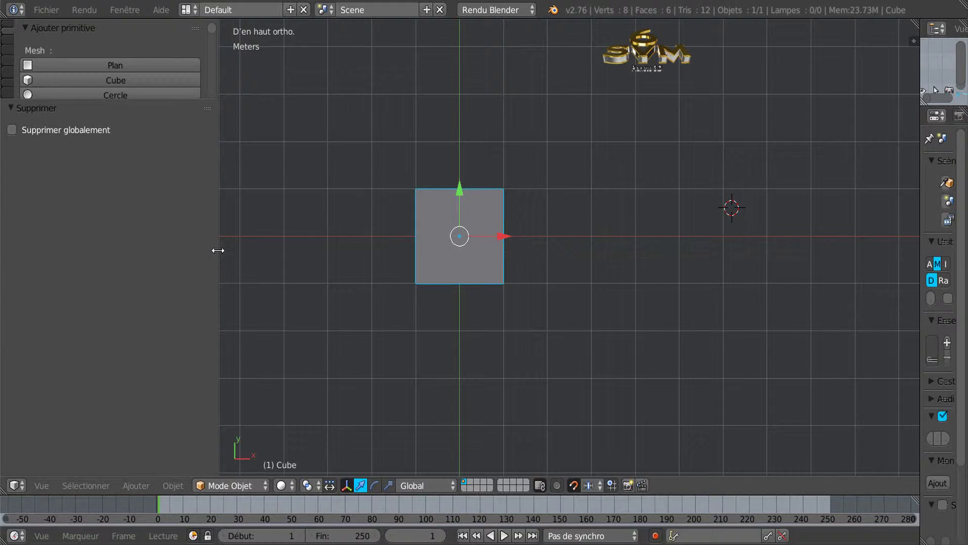
{"action": "mouse_move", "coordinate": [218, 247]}
{"action": "left_mouse_down"}
{"action": "mouse_move", "coordinate": [257, 244]}
{"action": "mouse_move", "coordinate": [225, 244]}
{"action": "left_mouse_up"}
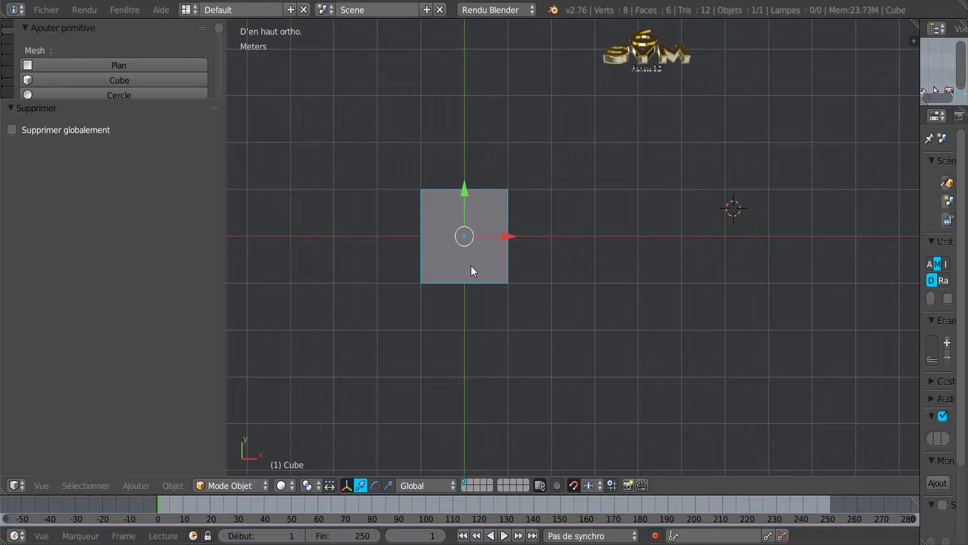
Duplicate the cube in place and set the copy's X displacement vector to 3 m in the operator settings
{"action": "key", "text": "shift+d"}
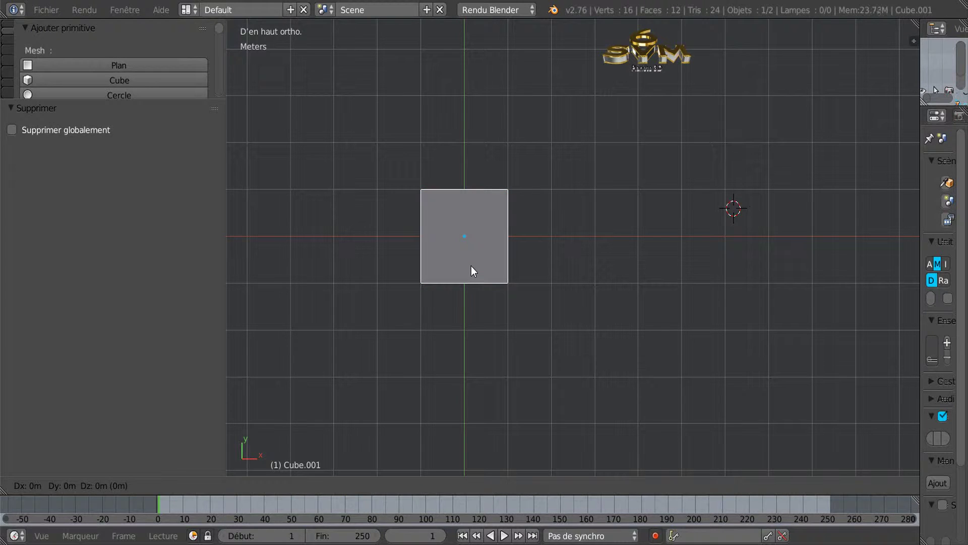
{"action": "key", "text": "Return"}
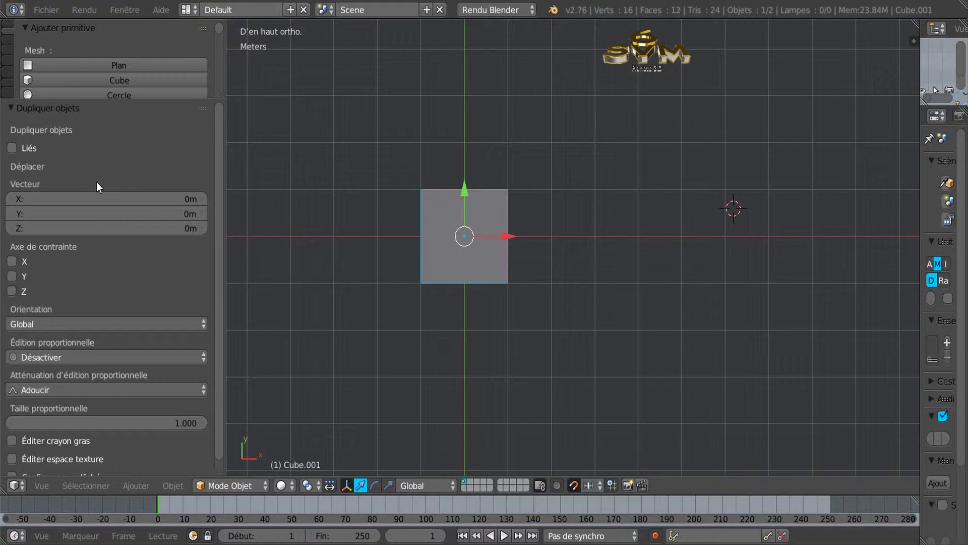
{"action": "left_click_drag", "start_coordinate": [226, 172], "coordinate": [251, 171]}
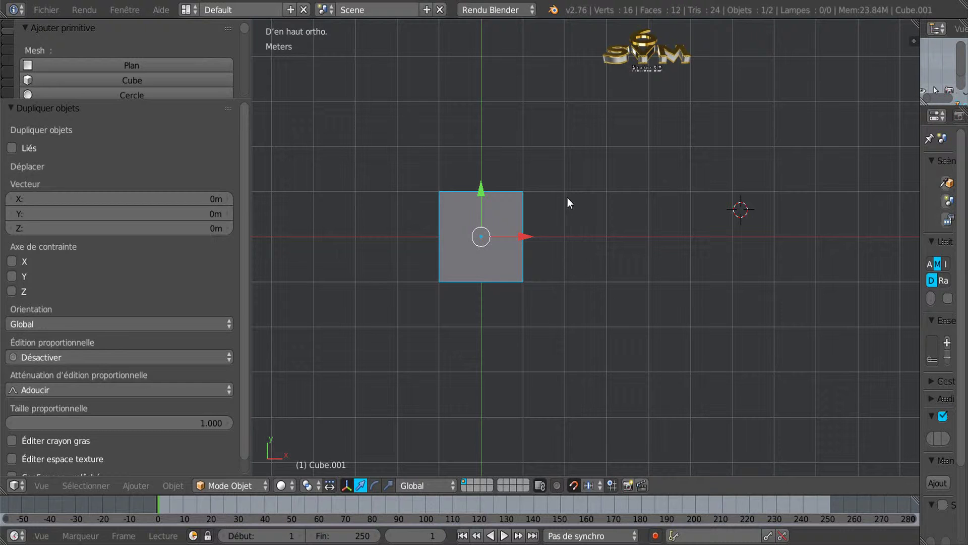
{"action": "left_click", "coordinate": [215, 197]}
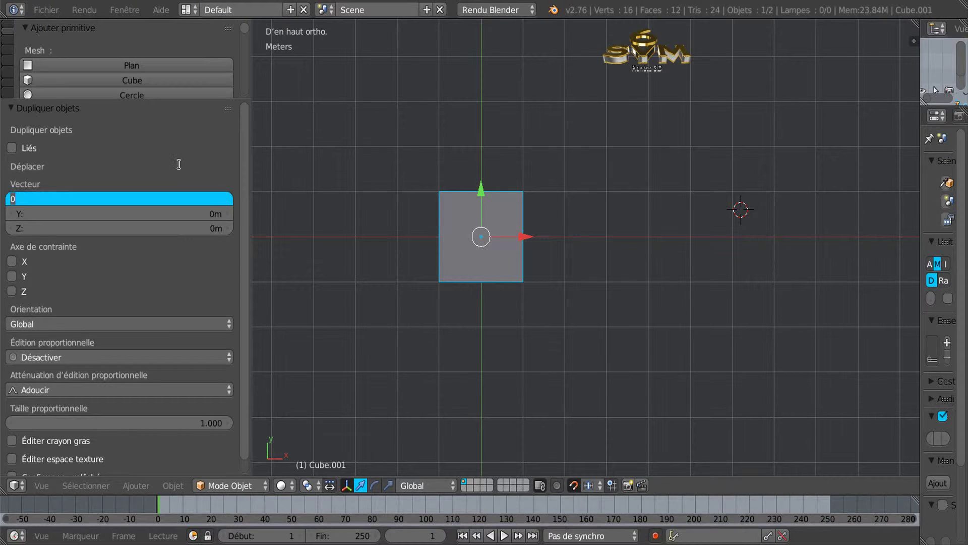
{"action": "type", "text": "3m"}
{"action": "key", "text": "Return"}
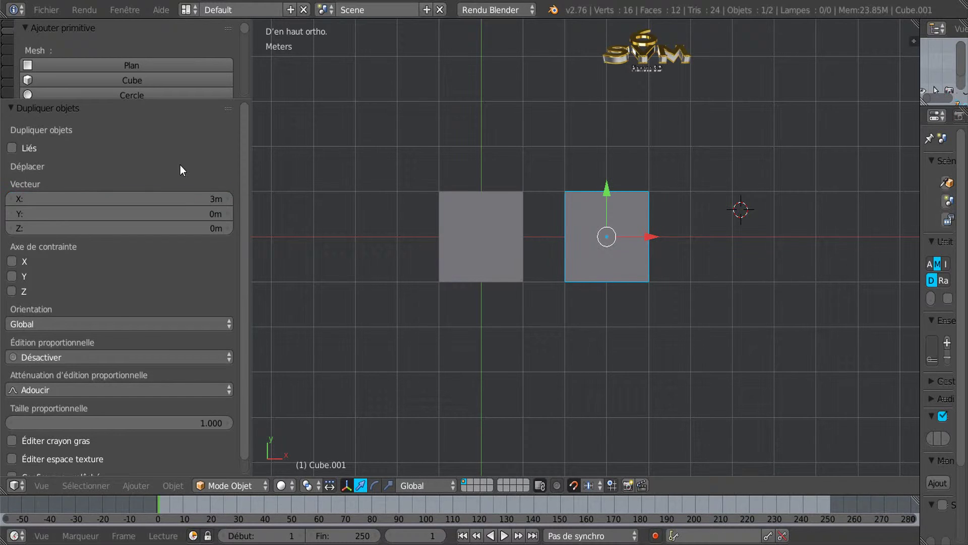
Duplicate both cubes together in place and set the copies' X displacement vector to 6 m
{"action": "scroll", "coordinate": [598, 264], "scroll_direction": "down", "scroll_amount": 2}
{"action": "middle_click_drag", "start_coordinate": [560, 233], "coordinate": [505, 240], "text": "shift"}
{"action": "scroll", "coordinate": [492, 267], "scroll_direction": "up", "scroll_amount": 2}
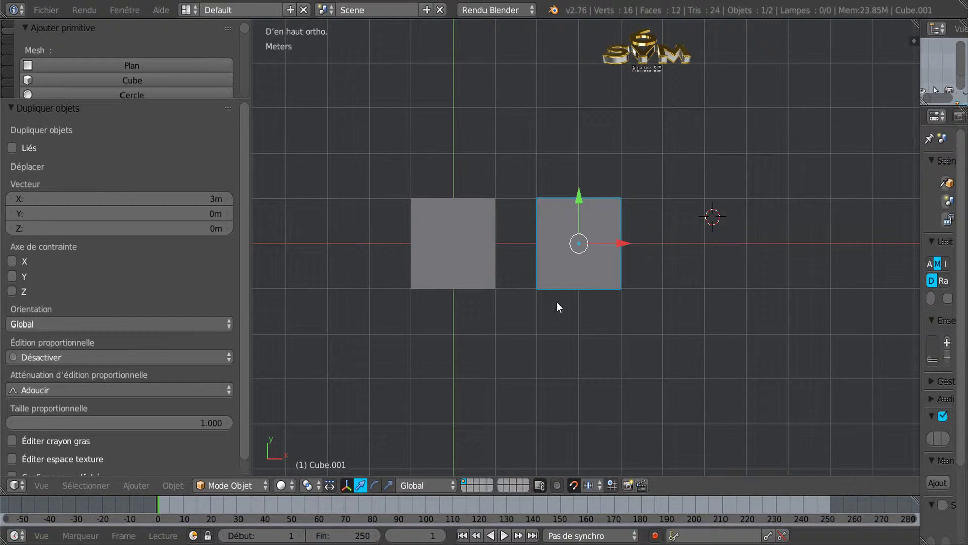
{"action": "right_click", "coordinate": [453, 242], "text": "shift"}
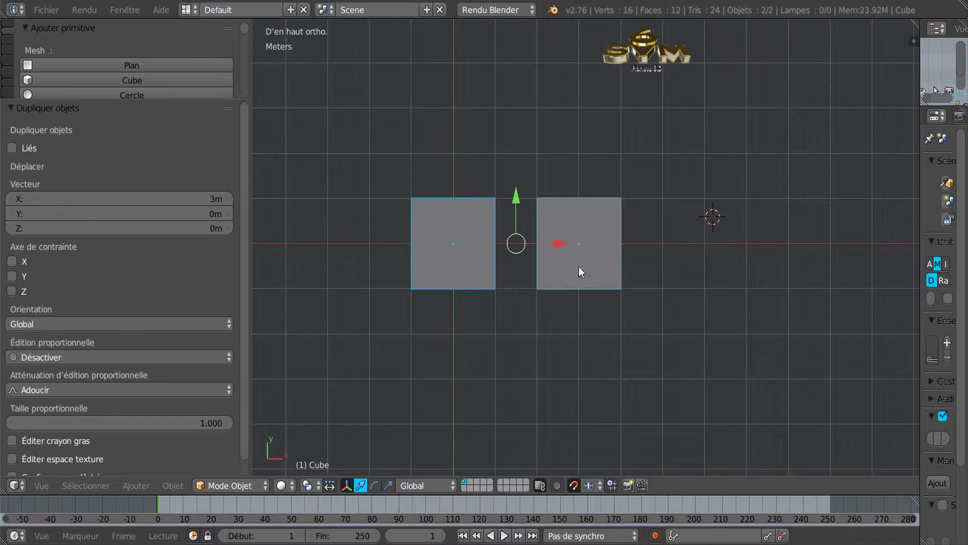
{"action": "key", "text": "shift+d"}
{"action": "right_click", "coordinate": [527, 277]}
{"action": "left_click", "coordinate": [212, 200]}
{"action": "type", "text": "6m"}
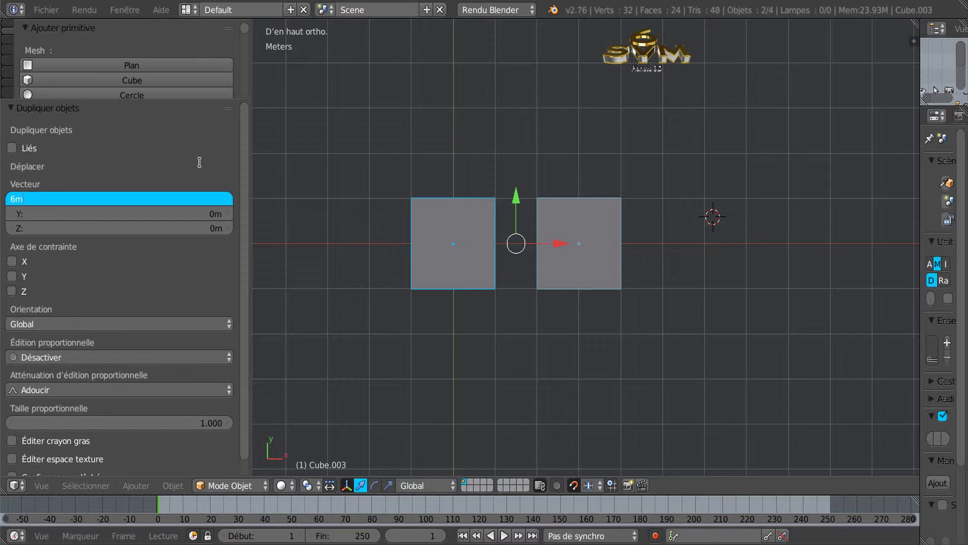
{"action": "key", "text": "Return"}
Examine the four cubes from an oblique view, selecting each individually, and go back to the top view
{"action": "middle_click_drag", "start_coordinate": [515, 333], "coordinate": [516, 228]}
{"action": "right_click", "coordinate": [469, 267]}
{"action": "right_click", "coordinate": [585, 260]}
{"action": "right_click", "coordinate": [686, 250]}
{"action": "right_click", "coordinate": [805, 246]}
{"action": "right_click", "coordinate": [671, 242]}
{"action": "right_click", "coordinate": [580, 257]}
{"action": "right_click", "coordinate": [484, 258]}
{"action": "middle_click_drag", "start_coordinate": [504, 253], "coordinate": [542, 353]}
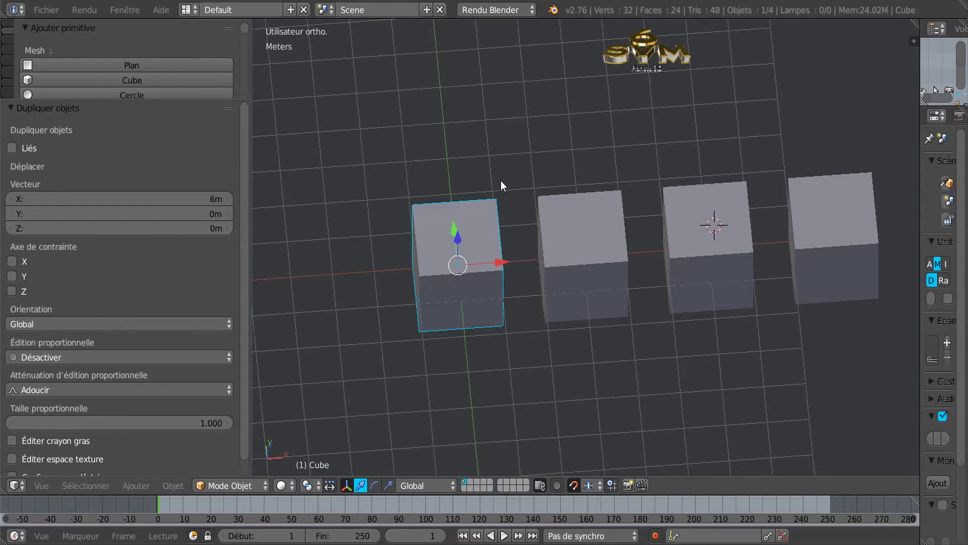
{"action": "key", "text": "KP_7"}
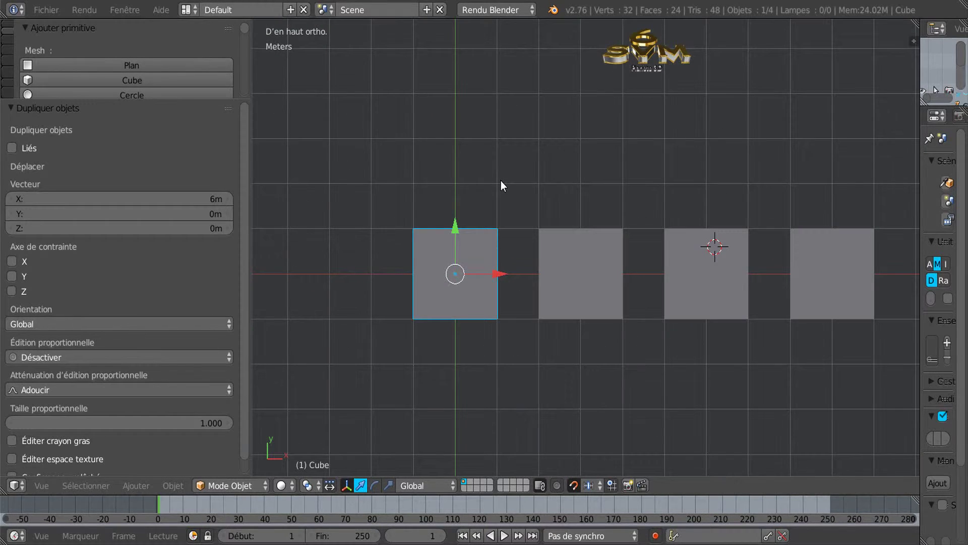
{"action": "scroll", "coordinate": [571, 289], "scroll_direction": "down", "scroll_amount": 1}
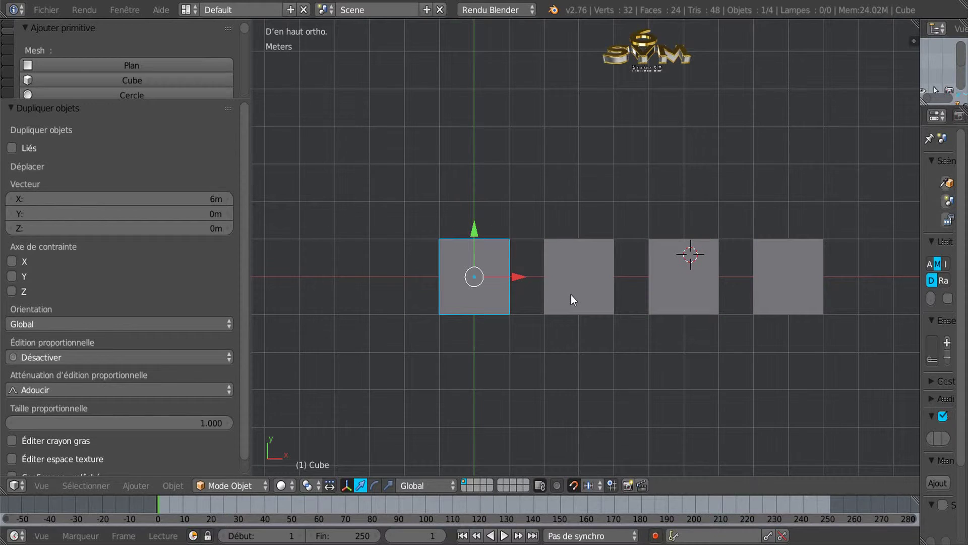
Narrow the tool shelf to give the 3D view more room around the row of cubes
{"action": "left_click_drag", "start_coordinate": [249, 225], "coordinate": [96, 233]}
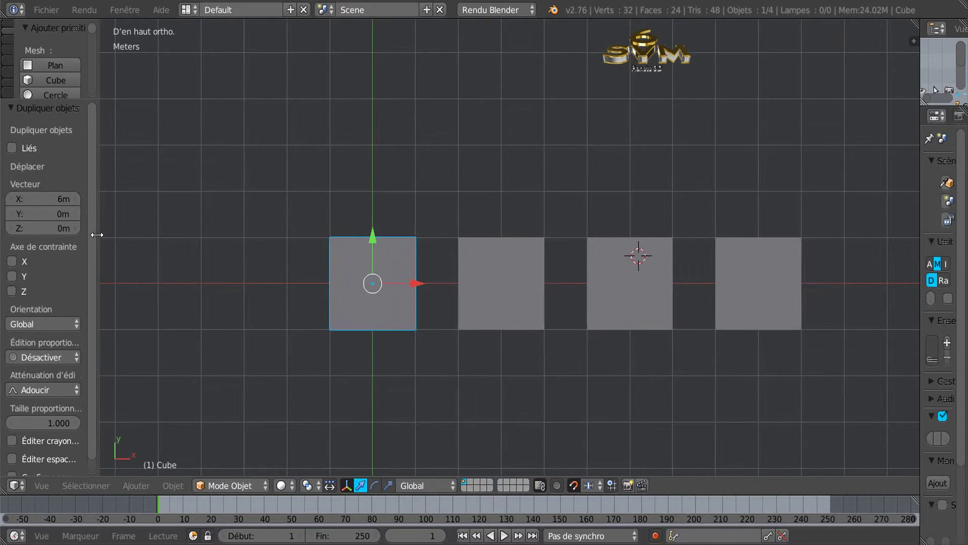
{"action": "scroll", "coordinate": [137, 258], "scroll_direction": "down", "scroll_amount": 1}
{"action": "middle_click_drag", "start_coordinate": [339, 336], "coordinate": [363, 325], "text": "shift"}
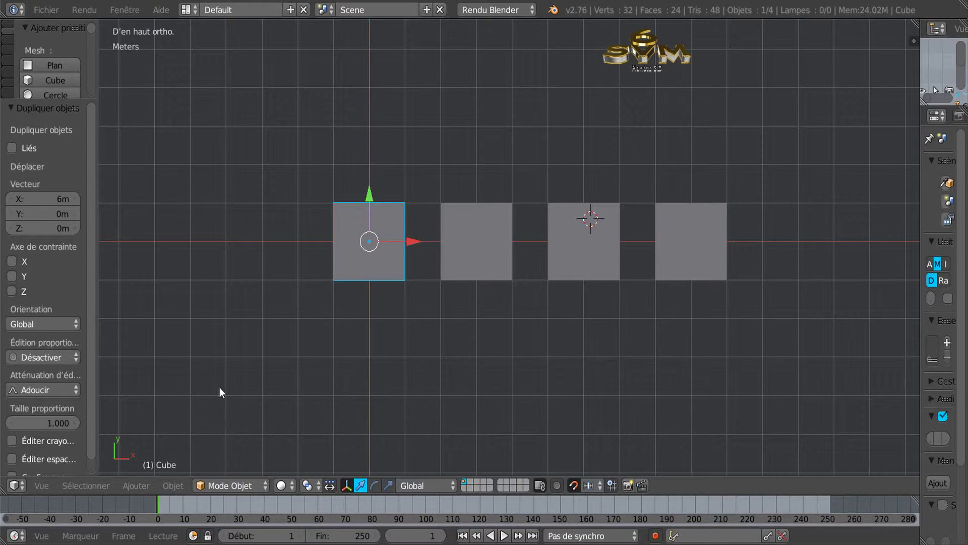
Invert the selection to delete the three copied cubes, and reselect the original cube
{"action": "left_click", "coordinate": [88, 485]}
{"action": "key", "text": "ctrl+i"}
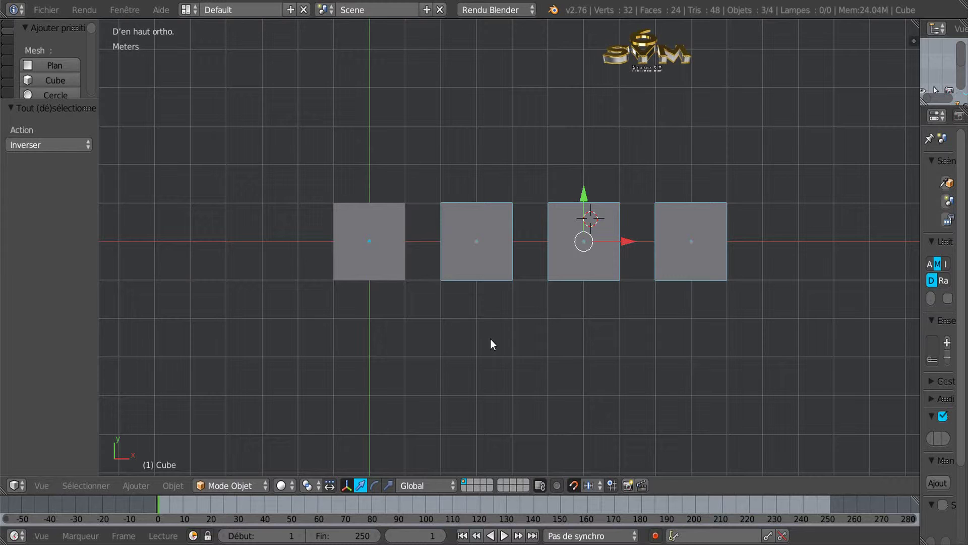
{"action": "key", "text": "x"}
{"action": "left_click", "coordinate": [489, 338]}
{"action": "right_click", "coordinate": [362, 259]}
{"action": "scroll", "coordinate": [346, 345], "scroll_direction": "up", "scroll_amount": 1}
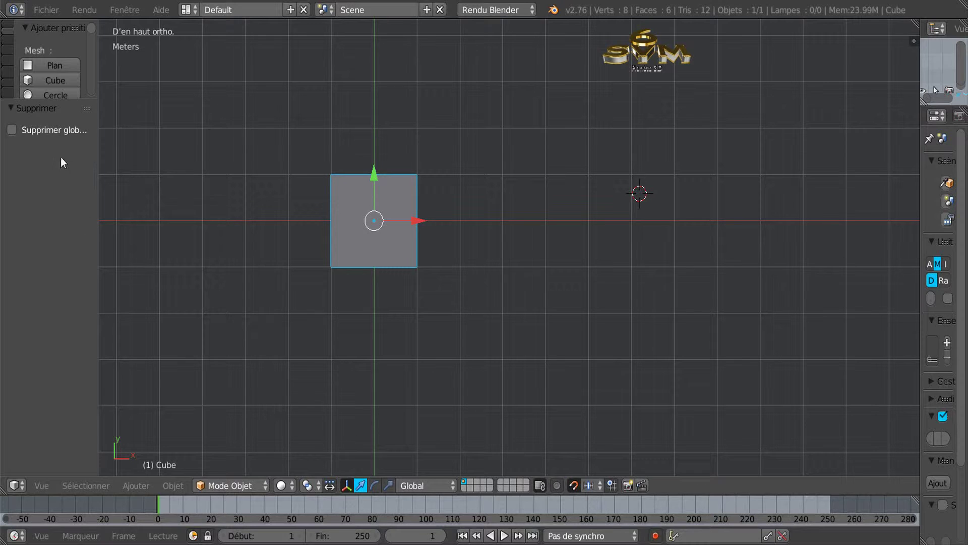
Enlarge the primitives area of the tool shelf and widen the properties editor
{"action": "left_click_drag", "start_coordinate": [61, 101], "coordinate": [53, 429]}
{"action": "left_click_drag", "start_coordinate": [97, 344], "coordinate": [165, 331]}
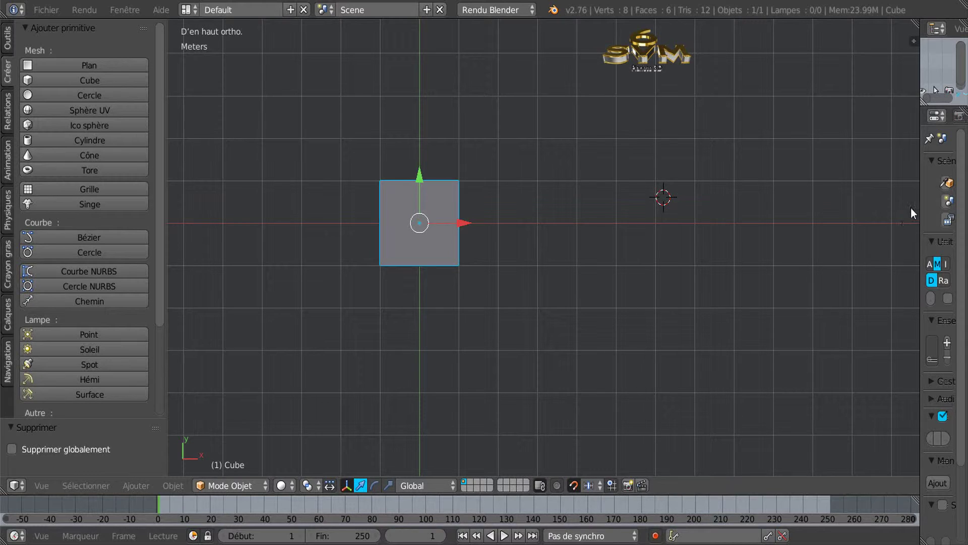
{"action": "left_click_drag", "start_coordinate": [920, 200], "coordinate": [797, 217]}
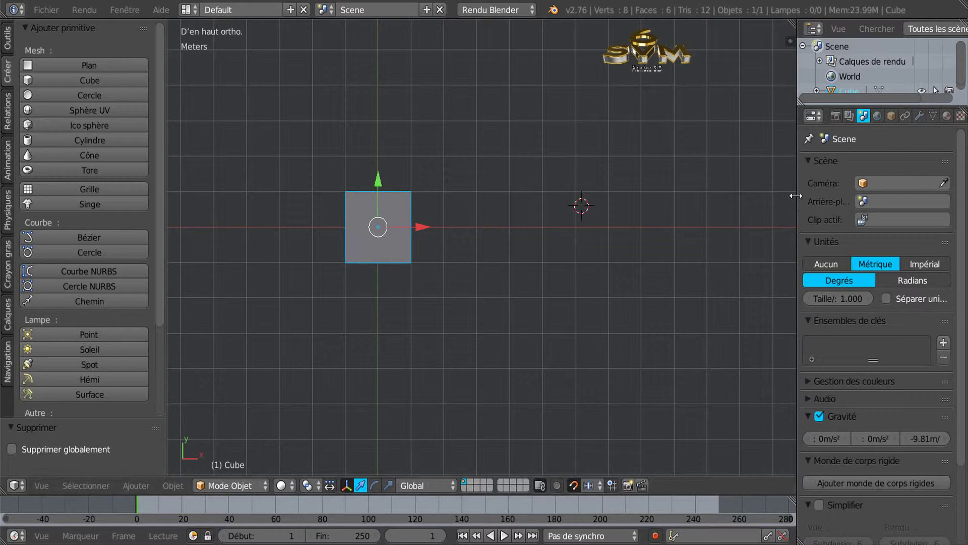
{"action": "left_click_drag", "start_coordinate": [795, 199], "coordinate": [765, 196]}
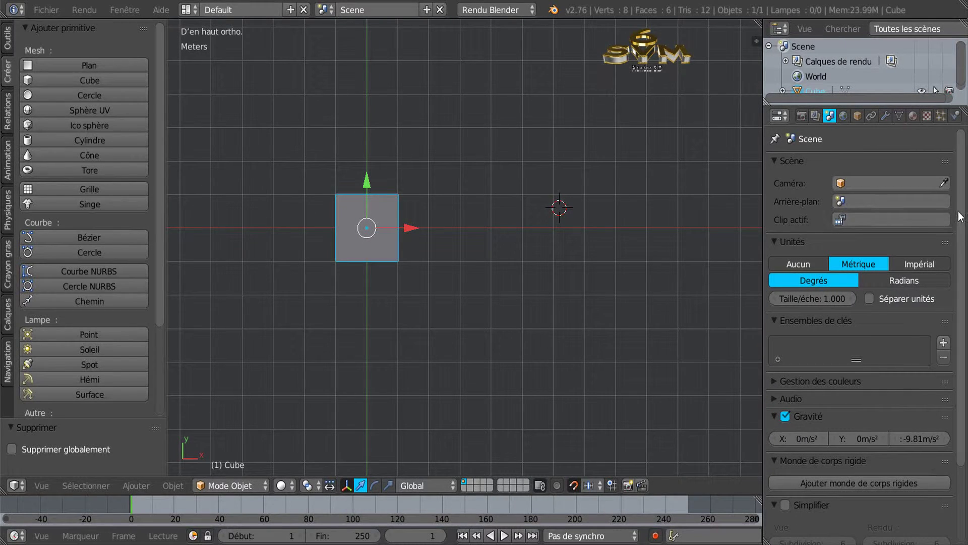
Add a Tableau modifier to the cube and widen the properties editor to show its settings in full
{"action": "left_click", "coordinate": [885, 116]}
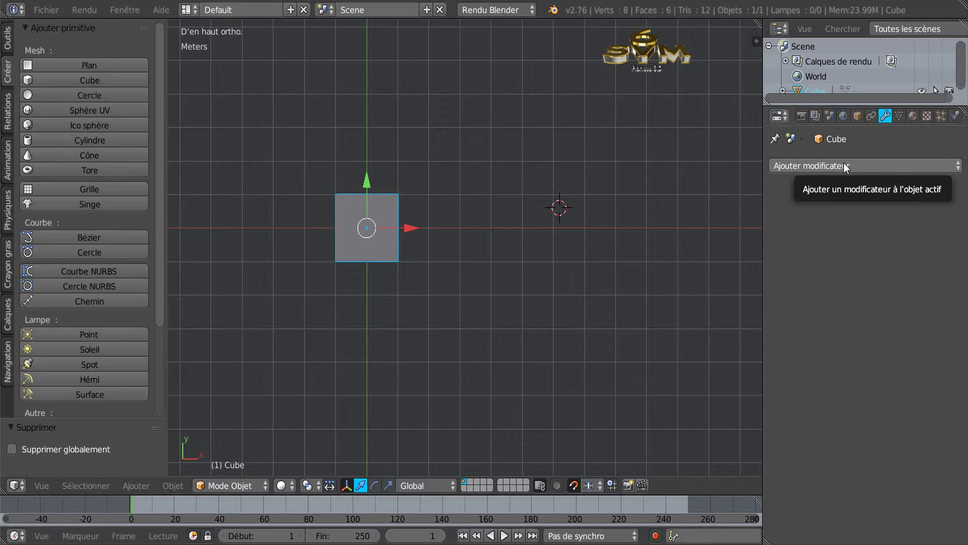
{"action": "left_click", "coordinate": [818, 165]}
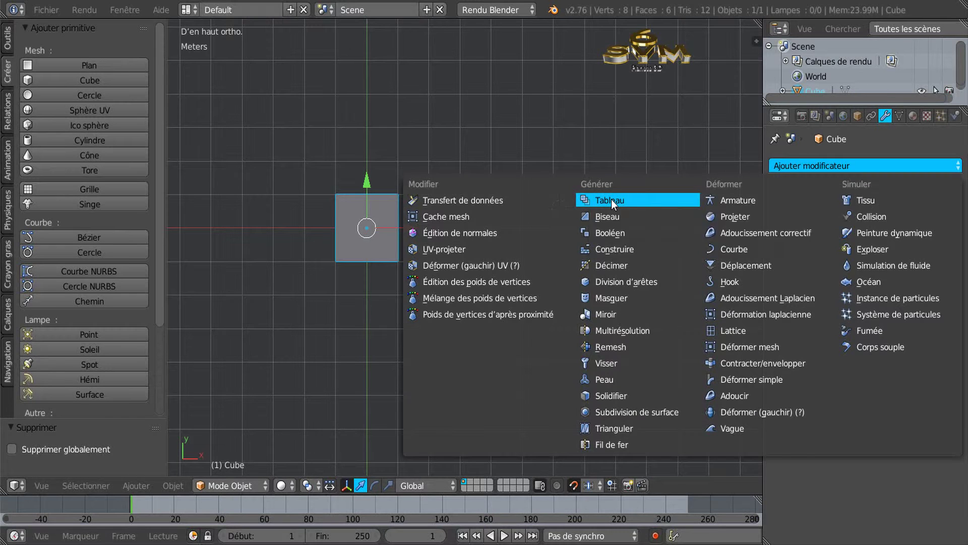
{"action": "left_click", "coordinate": [611, 199]}
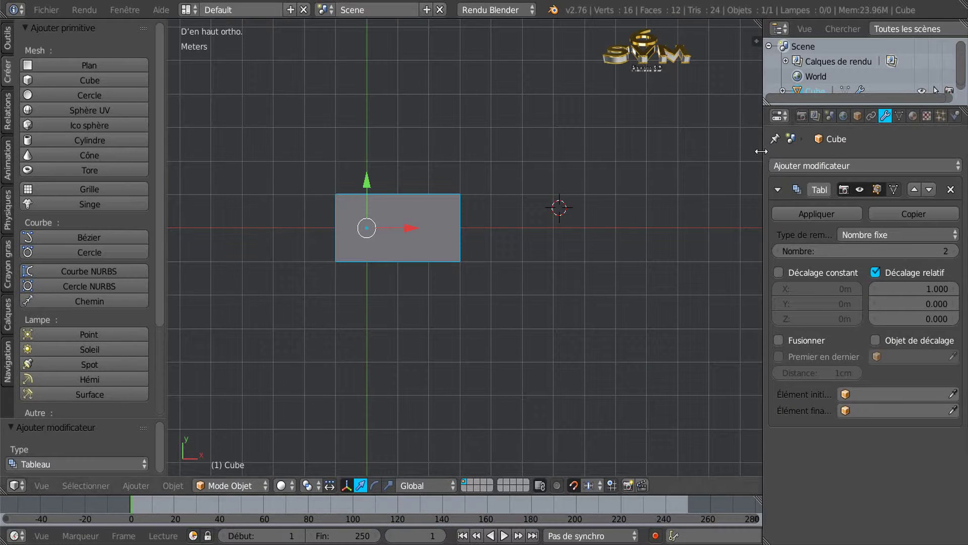
{"action": "left_click_drag", "start_coordinate": [764, 151], "coordinate": [722, 154]}
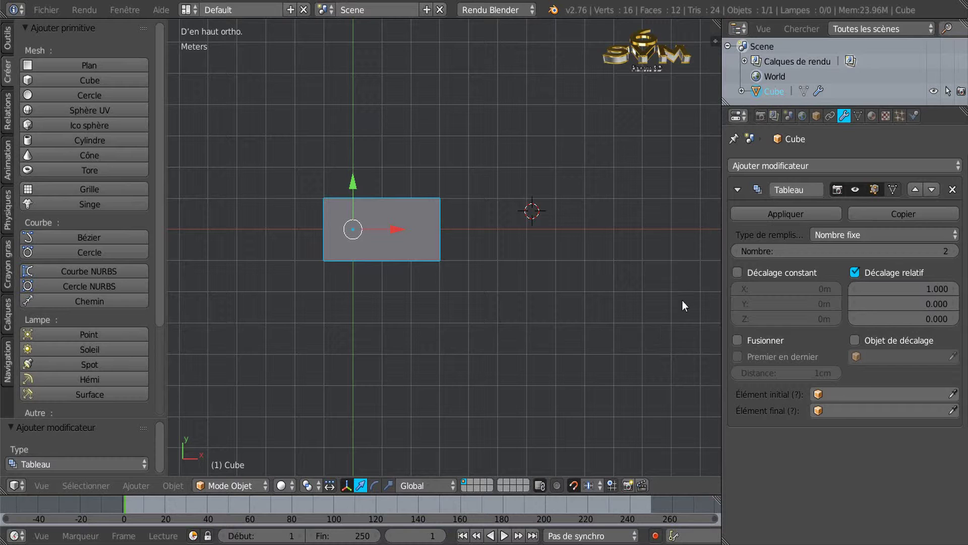
{"action": "left_click_drag", "start_coordinate": [722, 285], "coordinate": [696, 284]}
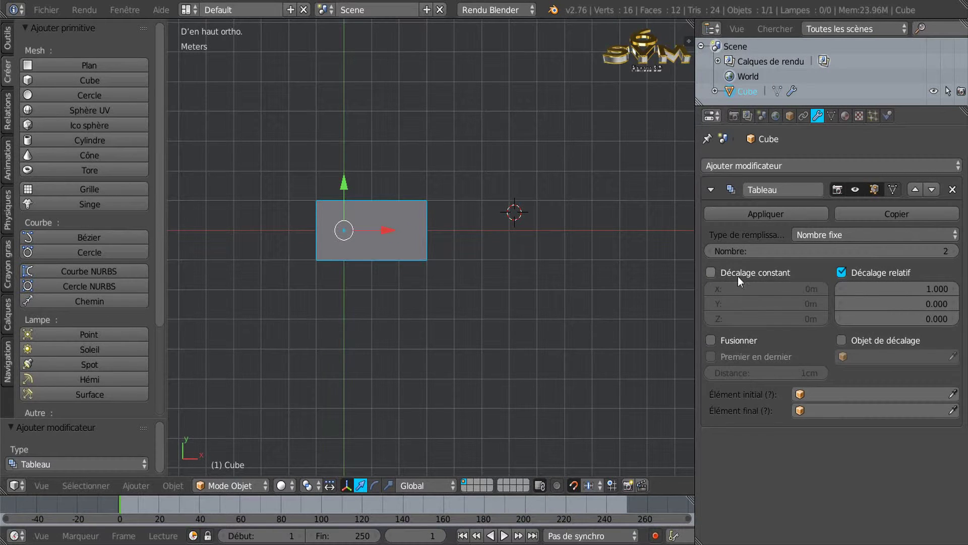
Enable Décalage constant in the Tableau modifier and set its X offset to 1 m
{"action": "left_click", "coordinate": [711, 271]}
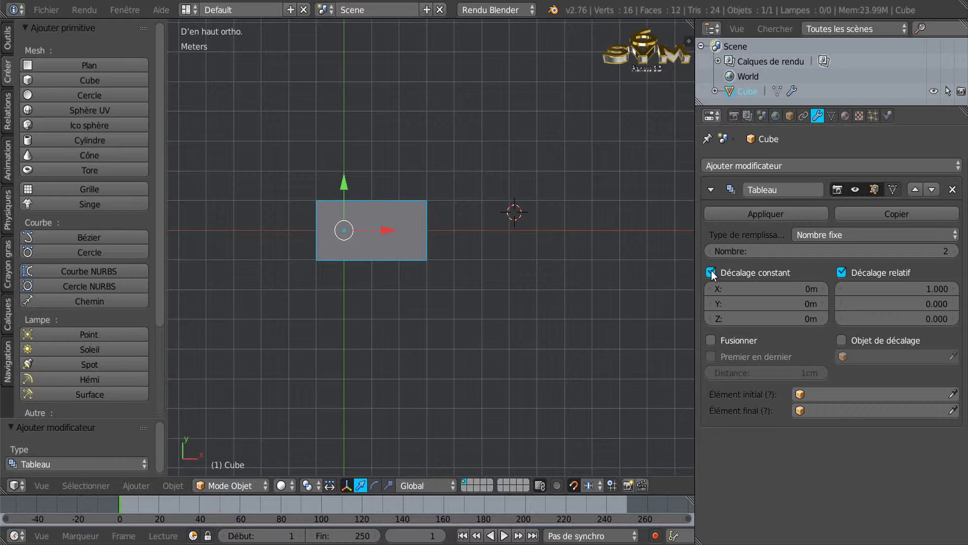
{"action": "left_click", "coordinate": [811, 288]}
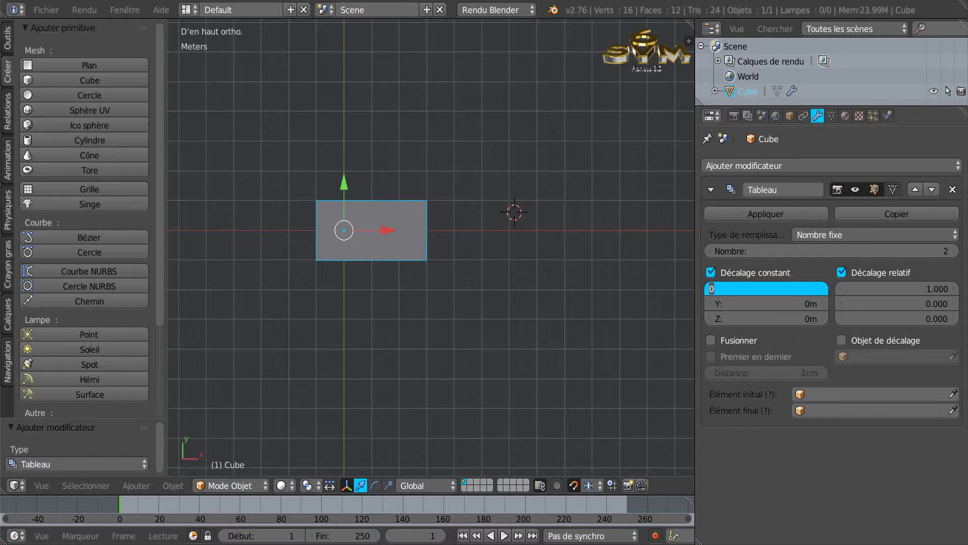
{"action": "type", "text": "1m"}
{"action": "key", "text": "Return"}
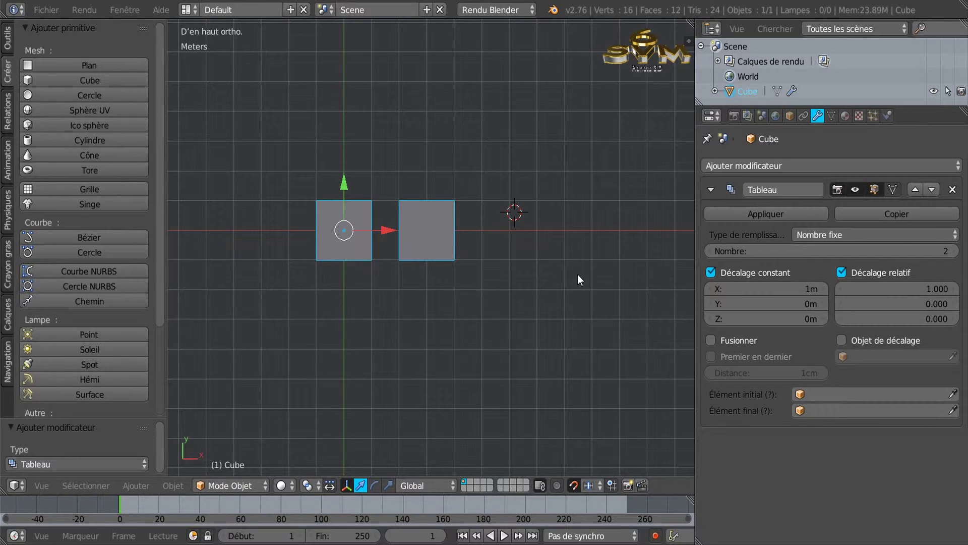
Try raising the Tableau modifier's count one copy at a time to 5, and lower it back to 2
{"action": "scroll", "coordinate": [577, 274], "scroll_direction": "down", "scroll_amount": 1}
{"action": "middle_click_drag", "start_coordinate": [580, 272], "coordinate": [515, 288], "text": "shift"}
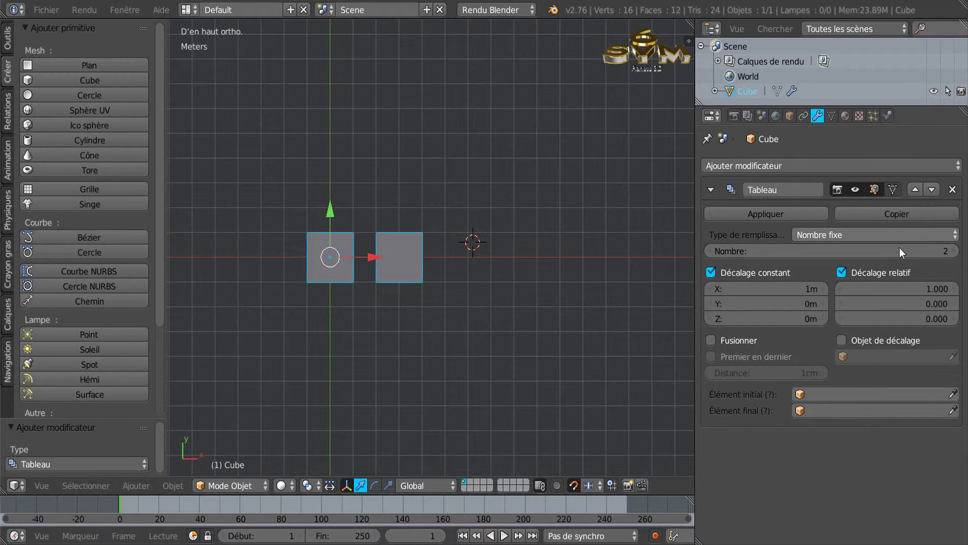
{"action": "left_click", "coordinate": [952, 252]}
{"action": "left_click", "coordinate": [952, 252]}
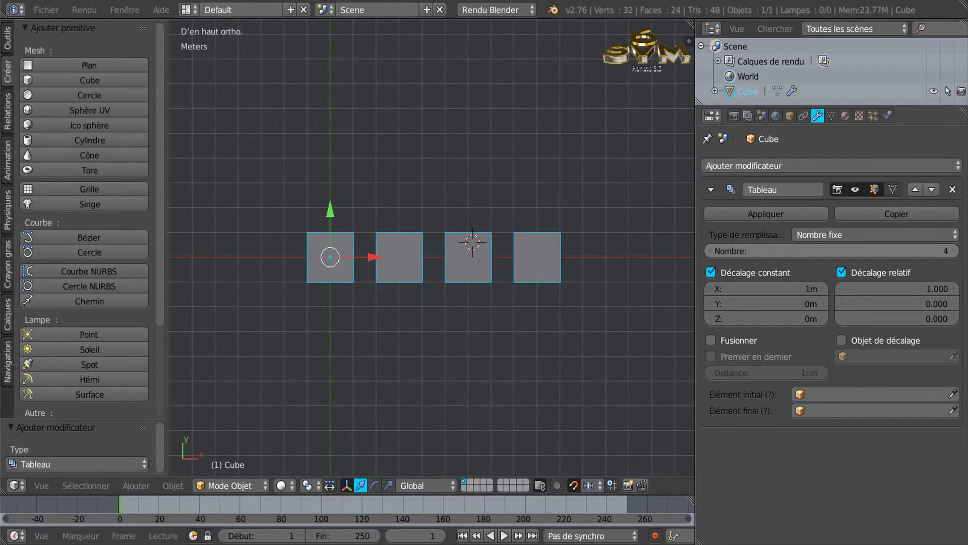
{"action": "left_click", "coordinate": [949, 252]}
{"action": "left_click", "coordinate": [712, 252]}
{"action": "left_click", "coordinate": [711, 251]}
{"action": "left_click", "coordinate": [711, 251]}
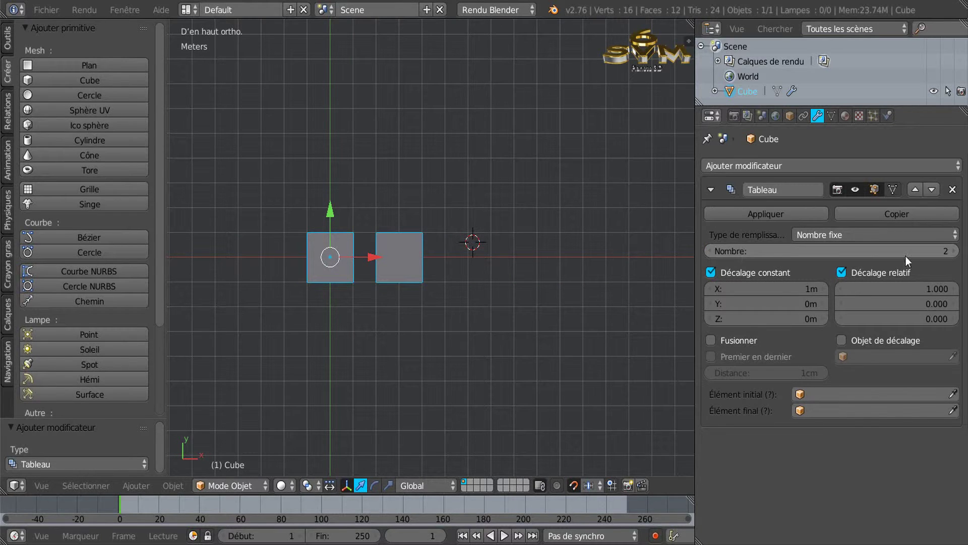
Set the Tableau modifier's count to 10
{"action": "left_click", "coordinate": [946, 255]}
{"action": "type", "text": "10"}
{"action": "key", "text": "Return"}
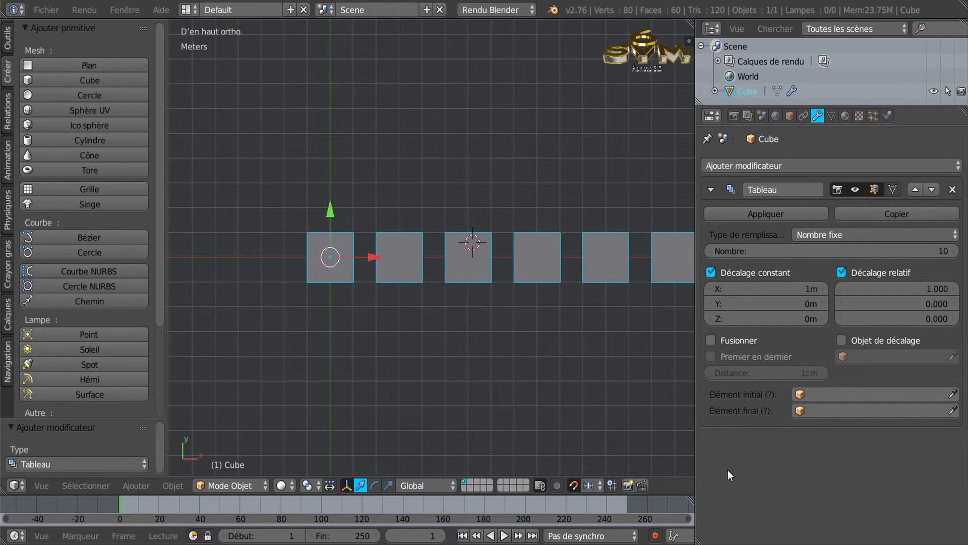
{"action": "scroll", "coordinate": [450, 377], "scroll_direction": "down", "scroll_amount": 3}
{"action": "middle_click_drag", "start_coordinate": [484, 354], "coordinate": [479, 309], "text": "shift"}
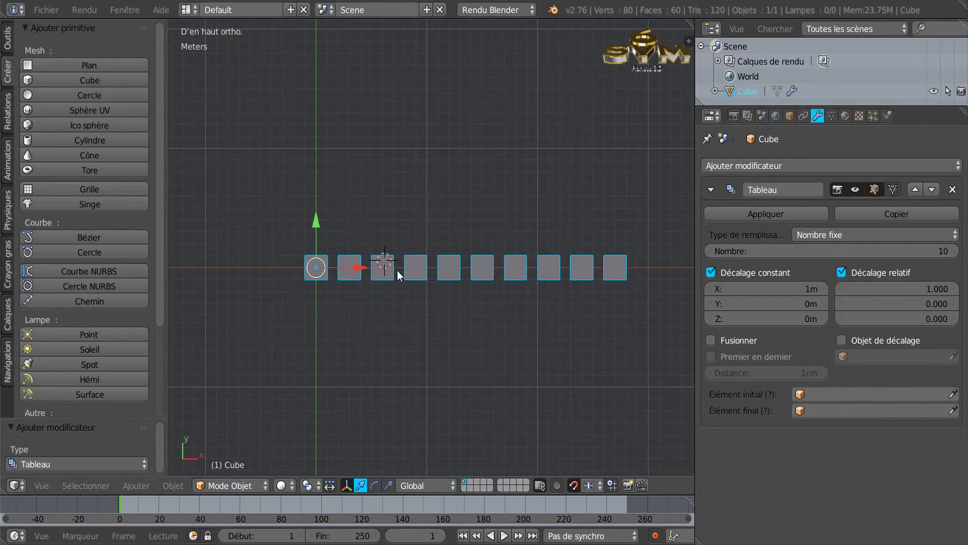
Set the Tableau modifier's count to 4 and narrow the properties editor to enlarge the 3D view
{"action": "left_click", "coordinate": [767, 251]}
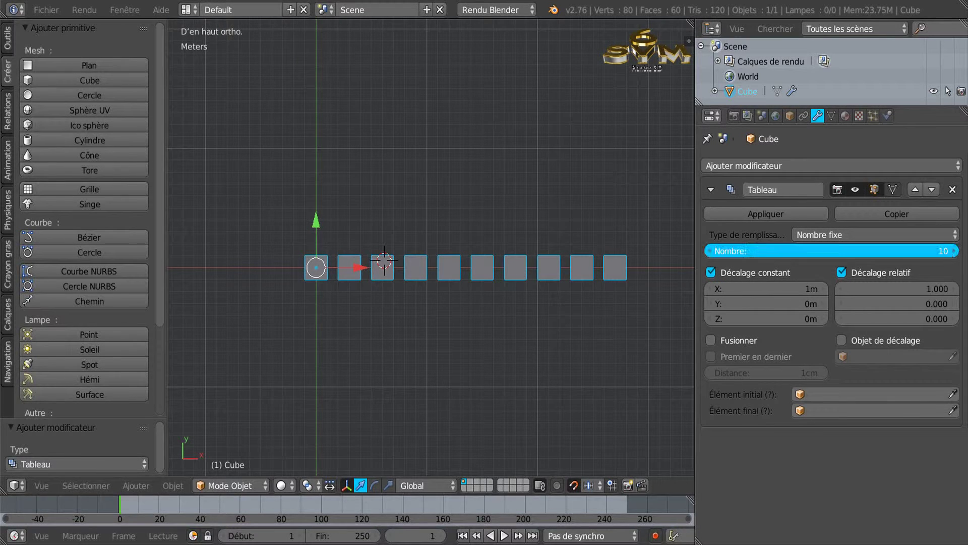
{"action": "type", "text": "4"}
{"action": "key", "text": "Return"}
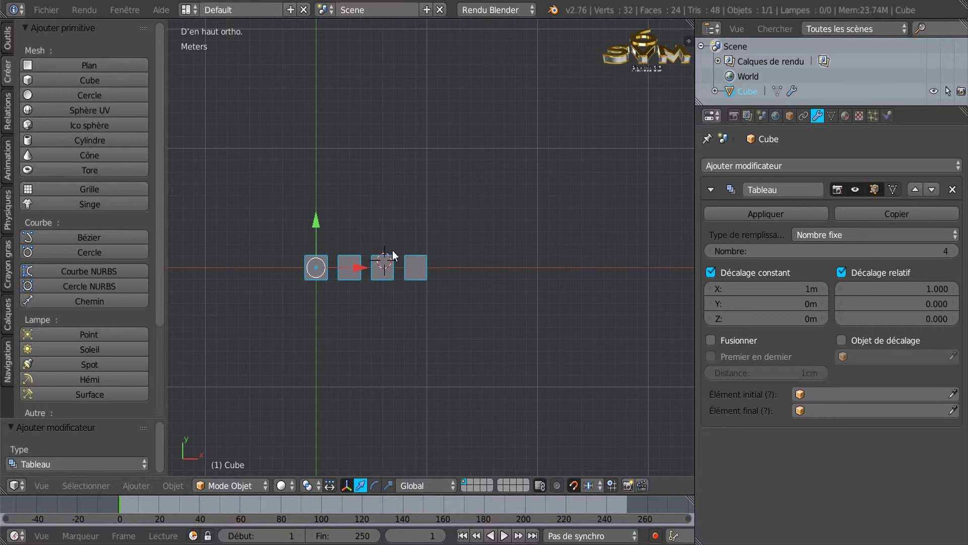
{"action": "scroll", "coordinate": [392, 250], "scroll_direction": "up", "scroll_amount": 5}
{"action": "left_click_drag", "start_coordinate": [694, 241], "coordinate": [772, 240]}
{"action": "middle_click_drag", "start_coordinate": [557, 325], "coordinate": [489, 286], "text": "shift"}
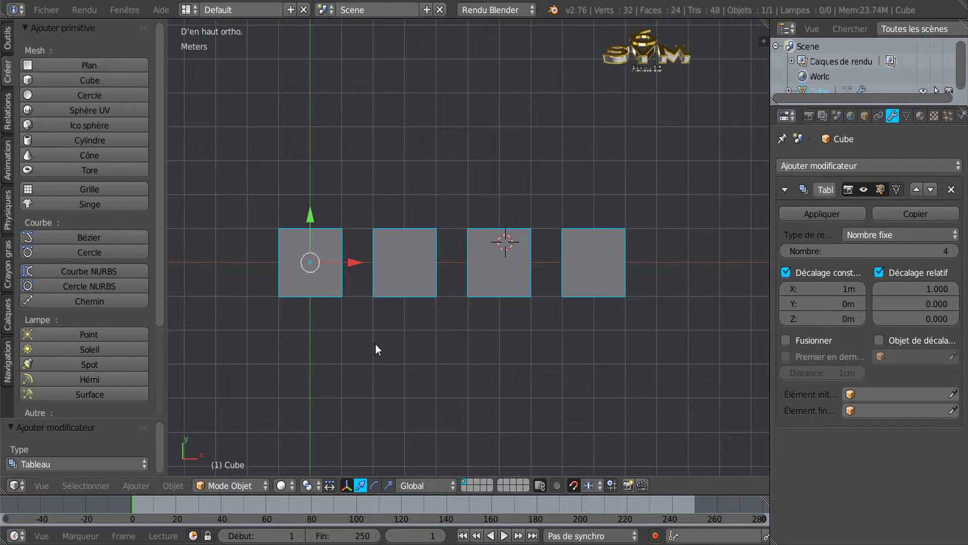
Examine the row of cubes in 3D from several angles, including in Edit mode, to see which geometry is editable
{"action": "middle_click_drag", "start_coordinate": [402, 348], "coordinate": [475, 222]}
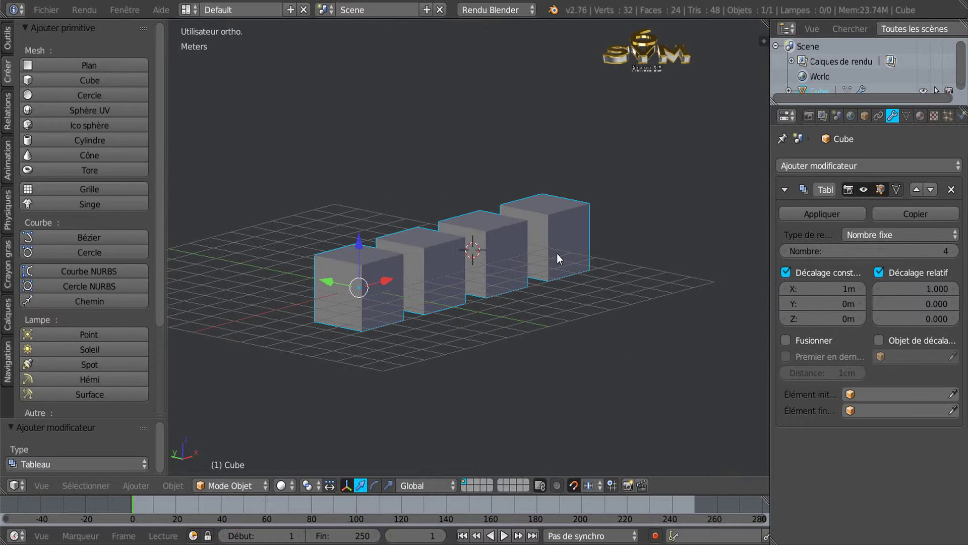
{"action": "middle_click_drag", "start_coordinate": [453, 319], "coordinate": [440, 258]}
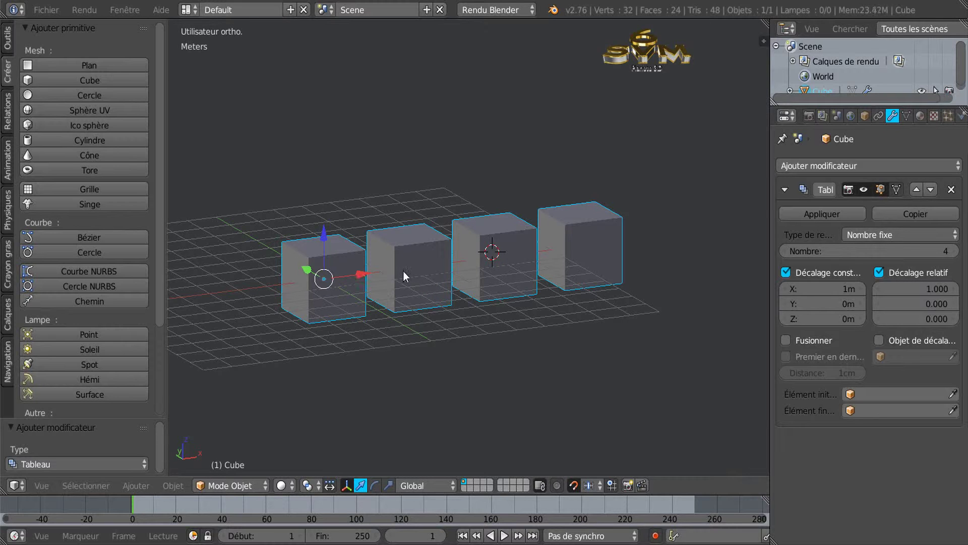
{"action": "middle_click_drag", "start_coordinate": [591, 268], "coordinate": [545, 333]}
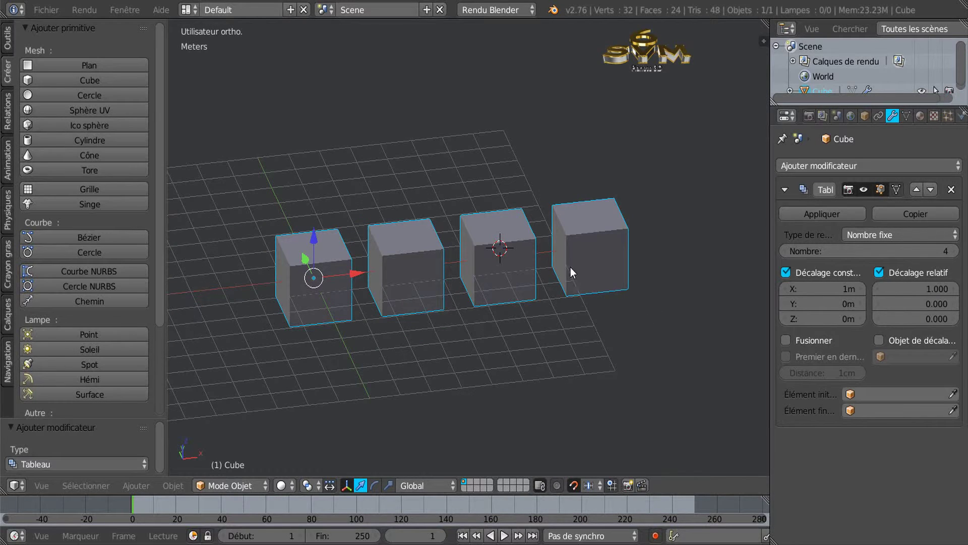
{"action": "middle_click_drag", "start_coordinate": [417, 292], "coordinate": [449, 339]}
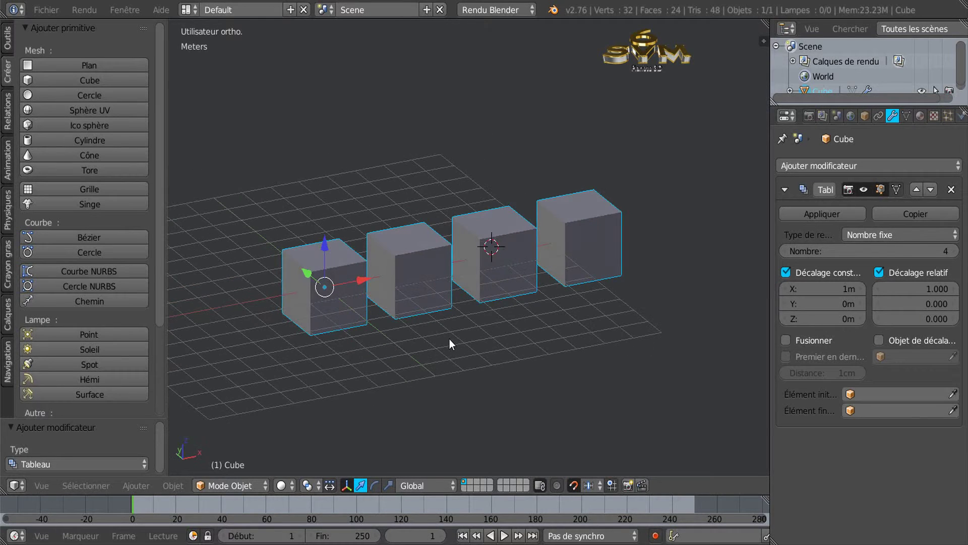
{"action": "scroll", "coordinate": [335, 300], "scroll_direction": "up", "scroll_amount": 2}
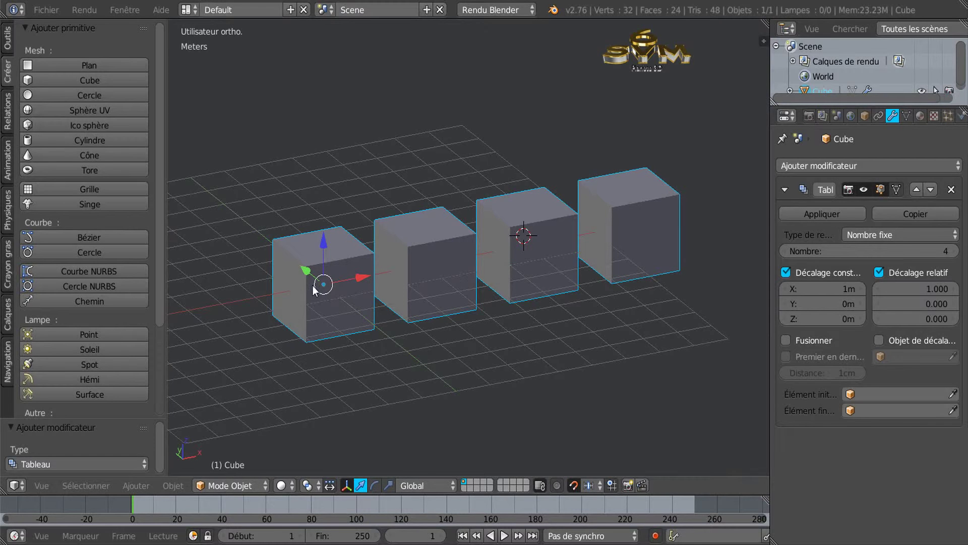
{"action": "key", "text": "Tab"}
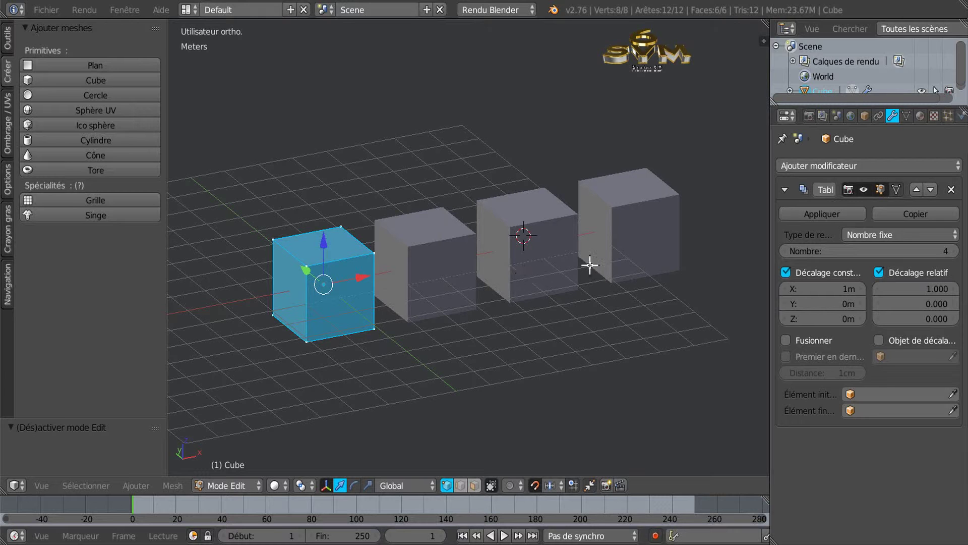
{"action": "middle_click_drag", "start_coordinate": [546, 305], "coordinate": [477, 326]}
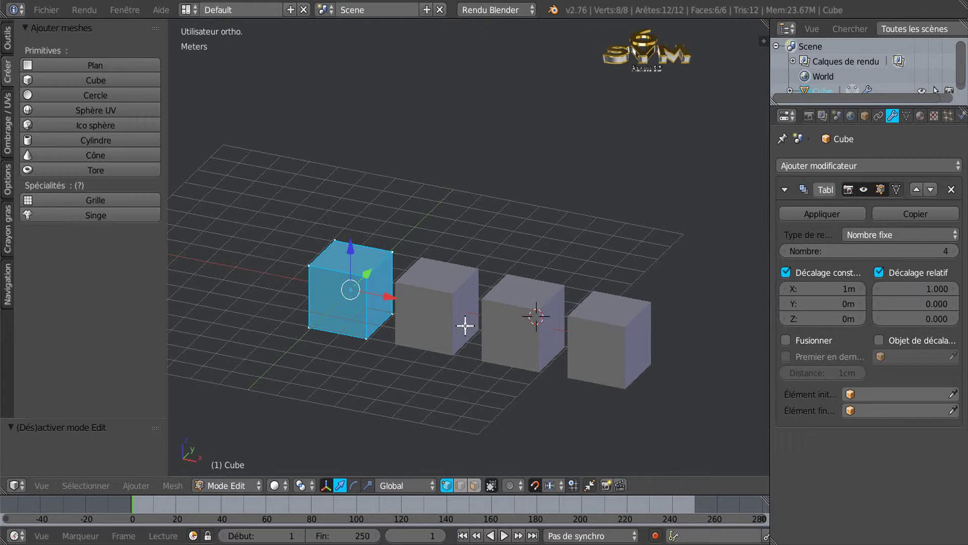
{"action": "middle_click_drag", "start_coordinate": [367, 313], "coordinate": [485, 315]}
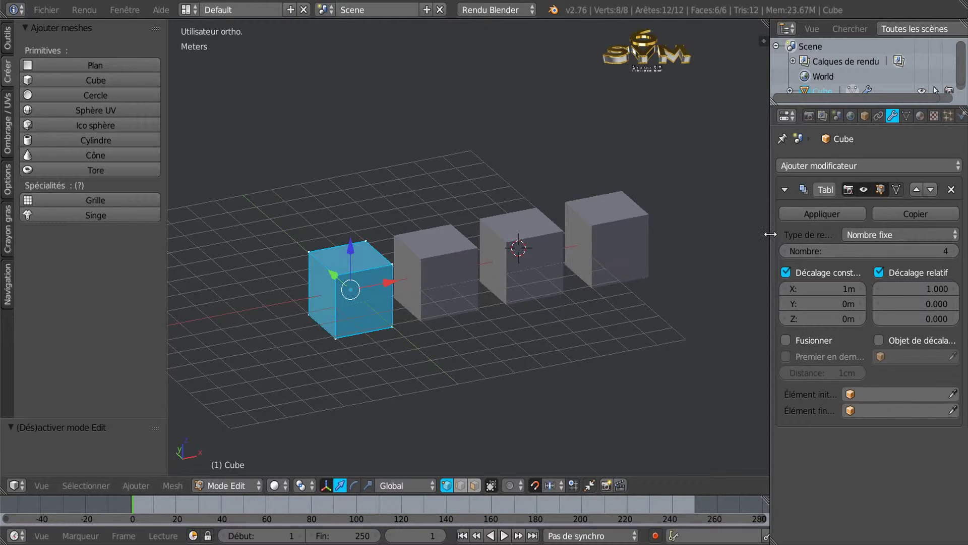
Widen the properties editor, and apply the cube's Tableau modifier in Object mode
{"action": "left_click_drag", "start_coordinate": [768, 234], "coordinate": [740, 236]}
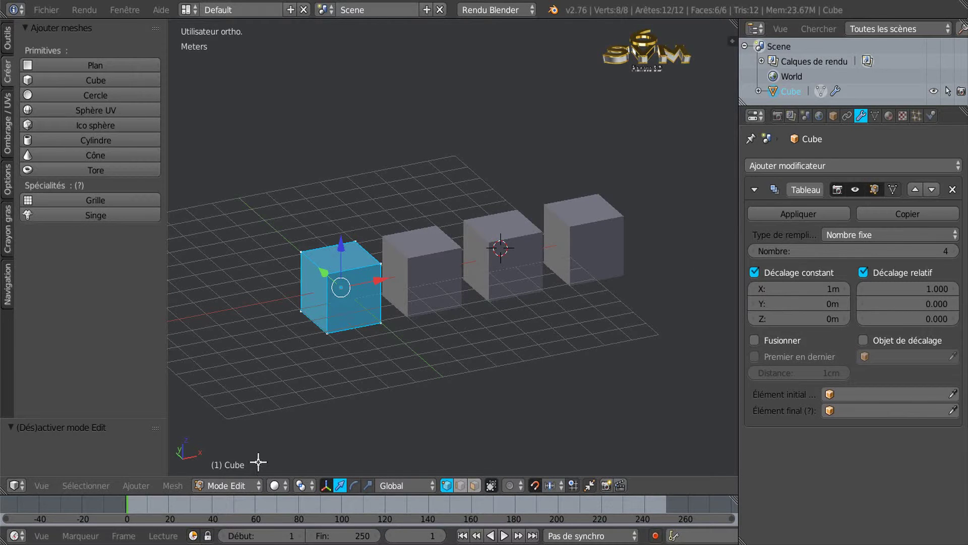
{"action": "left_click", "coordinate": [227, 487]}
{"action": "left_click", "coordinate": [224, 482]}
{"action": "key", "text": "Tab"}
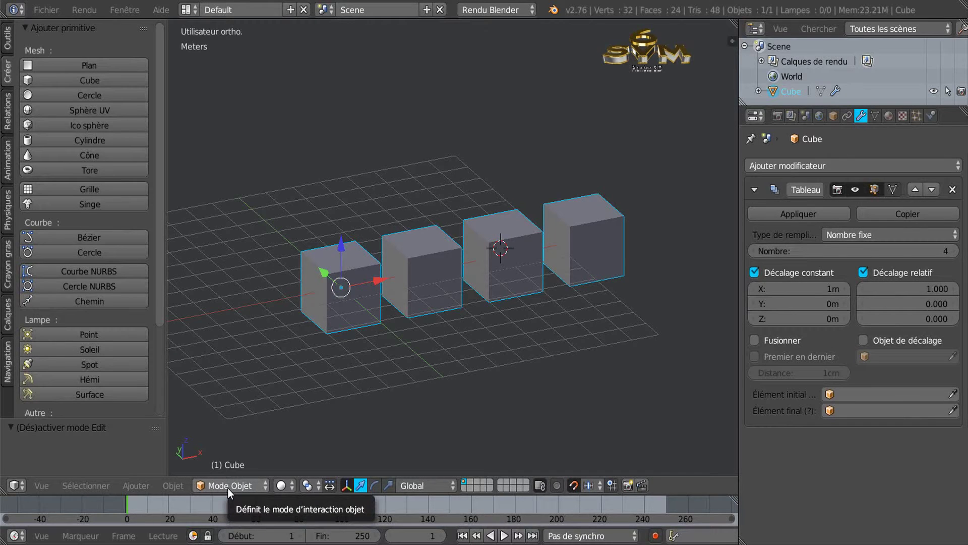
{"action": "left_click", "coordinate": [815, 214]}
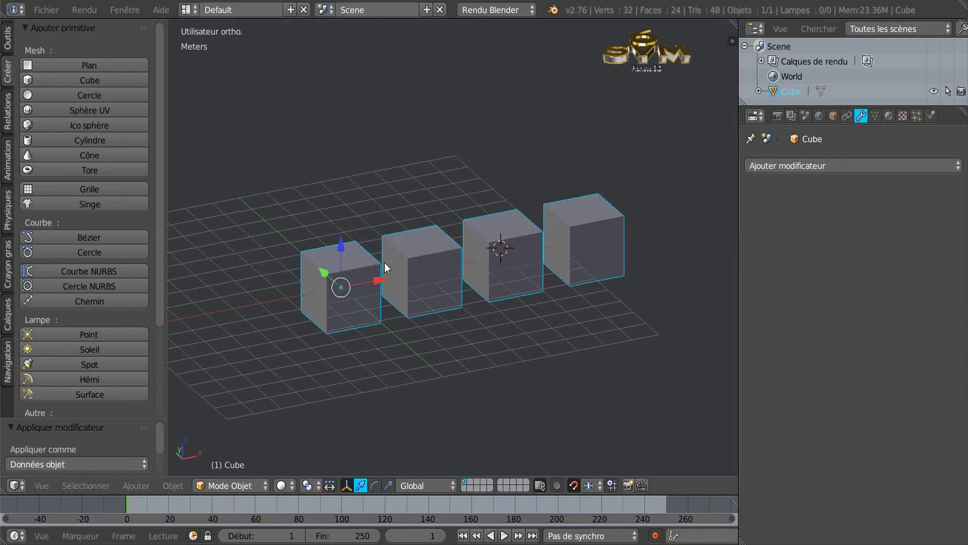
Try moving a top corner vertex of the third cube in Edit mode, and inspect the editable geometry of all cubes
{"action": "key", "text": "Tab"}
{"action": "middle_click_drag", "start_coordinate": [408, 325], "coordinate": [487, 324]}
{"action": "scroll", "coordinate": [515, 275], "scroll_direction": "up", "scroll_amount": 3}
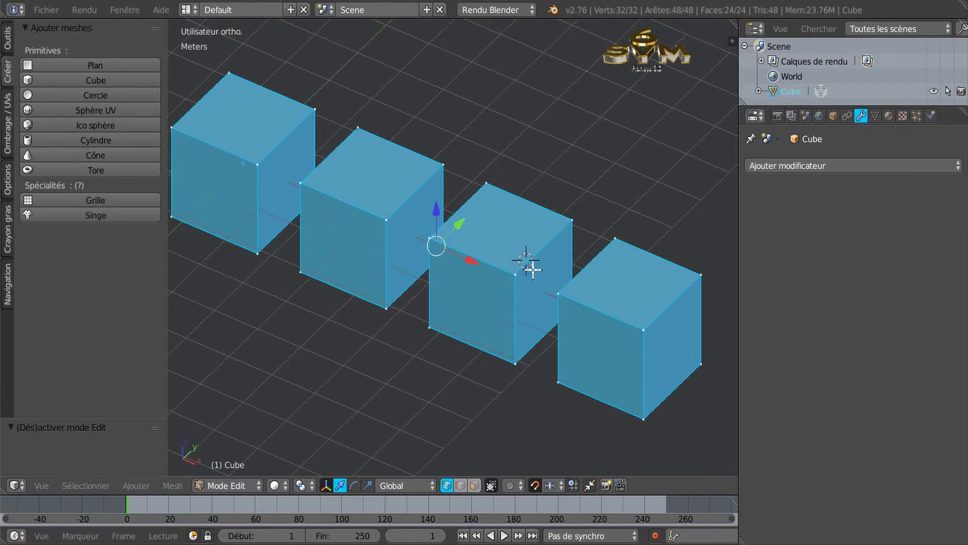
{"action": "right_click", "coordinate": [516, 272]}
{"action": "key", "text": "g"}
{"action": "right_click", "coordinate": [480, 294]}
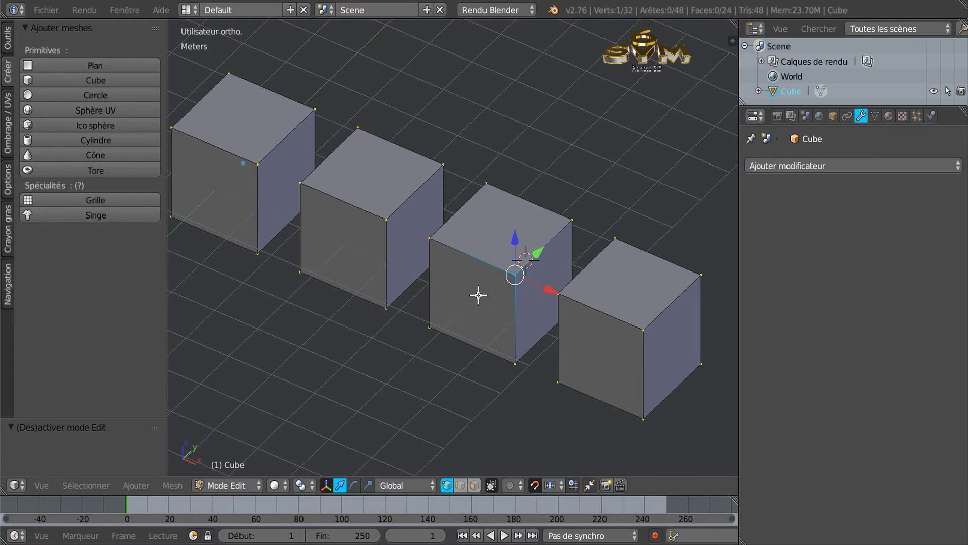
{"action": "scroll", "coordinate": [373, 352], "scroll_direction": "down", "scroll_amount": 3}
{"action": "middle_click_drag", "start_coordinate": [372, 352], "coordinate": [449, 331]}
{"action": "middle_click_drag", "start_coordinate": [411, 378], "coordinate": [433, 355]}
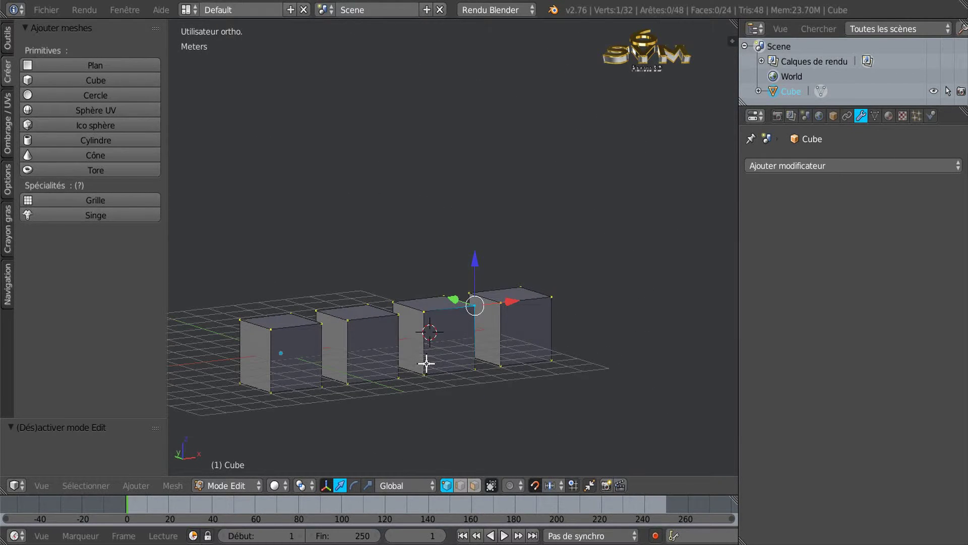
Undo the application of the Tableau modifier and get back to Object mode with the four-cube array
{"action": "key", "text": "ctrl+z"}
{"action": "key", "text": "ctrl+z"}
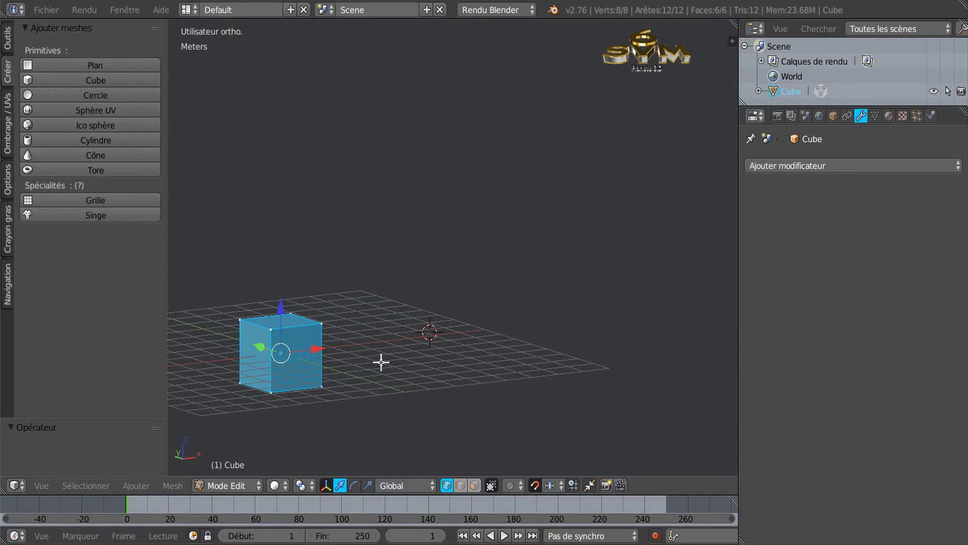
{"action": "left_click", "coordinate": [231, 485]}
{"action": "left_click", "coordinate": [235, 465]}
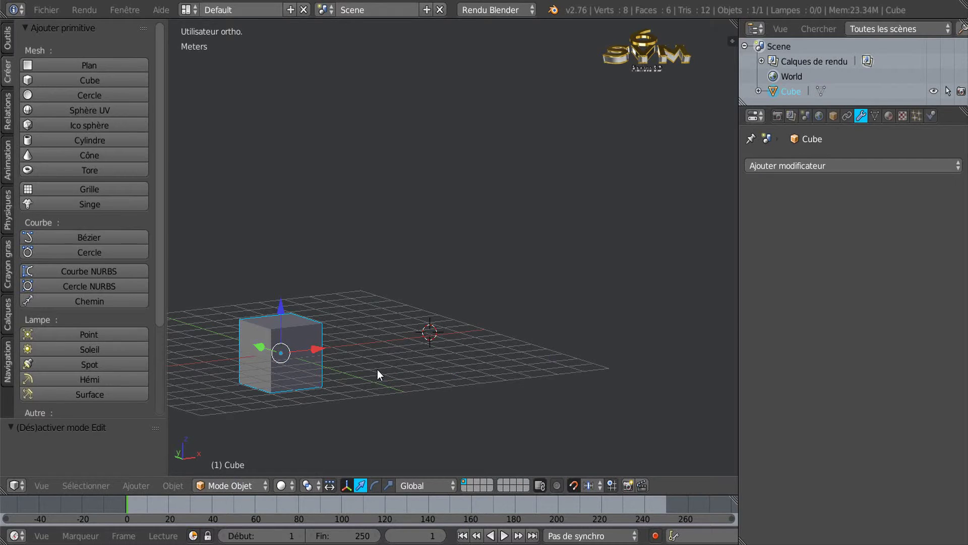
{"action": "key", "text": "ctrl+shift+z"}
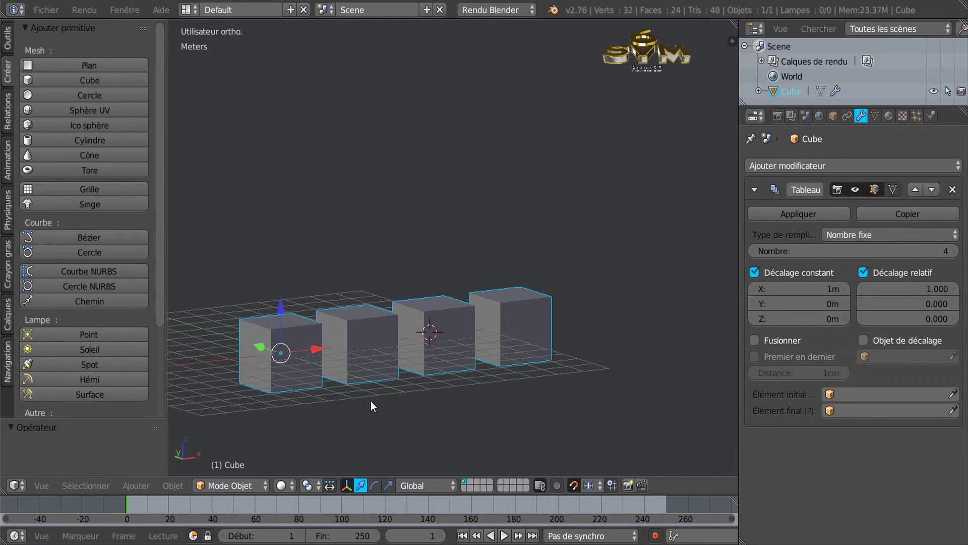
Try moving an upper edge of the original cube 2 m along Y in Edit mode, and put it back in place
{"action": "key", "text": "Tab"}
{"action": "middle_click_drag", "start_coordinate": [350, 352], "coordinate": [459, 356]}
{"action": "scroll", "coordinate": [419, 352], "scroll_direction": "up", "scroll_amount": 2}
{"action": "scroll", "coordinate": [419, 352], "scroll_direction": "down", "scroll_amount": 2}
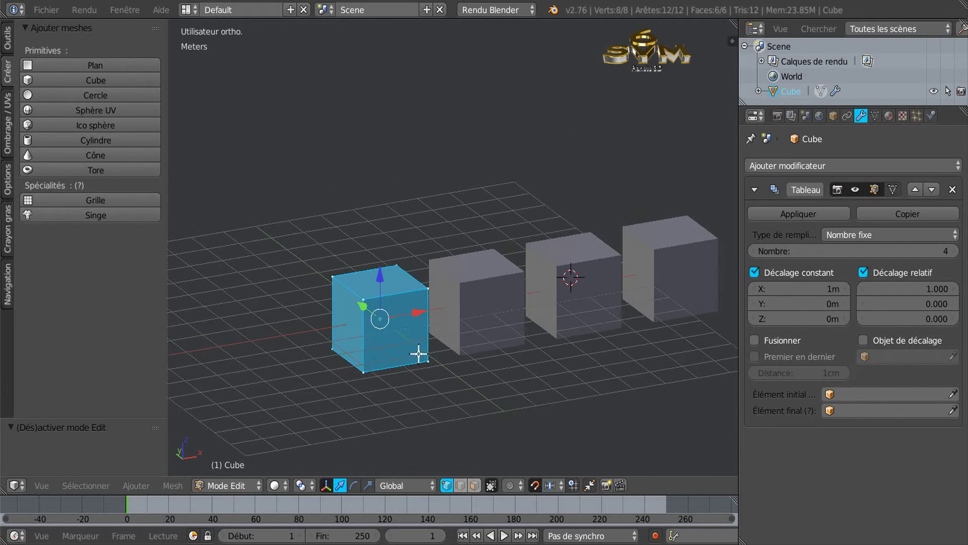
{"action": "scroll", "coordinate": [449, 370], "scroll_direction": "up", "scroll_amount": 2}
{"action": "scroll", "coordinate": [426, 378], "scroll_direction": "up", "scroll_amount": 1}
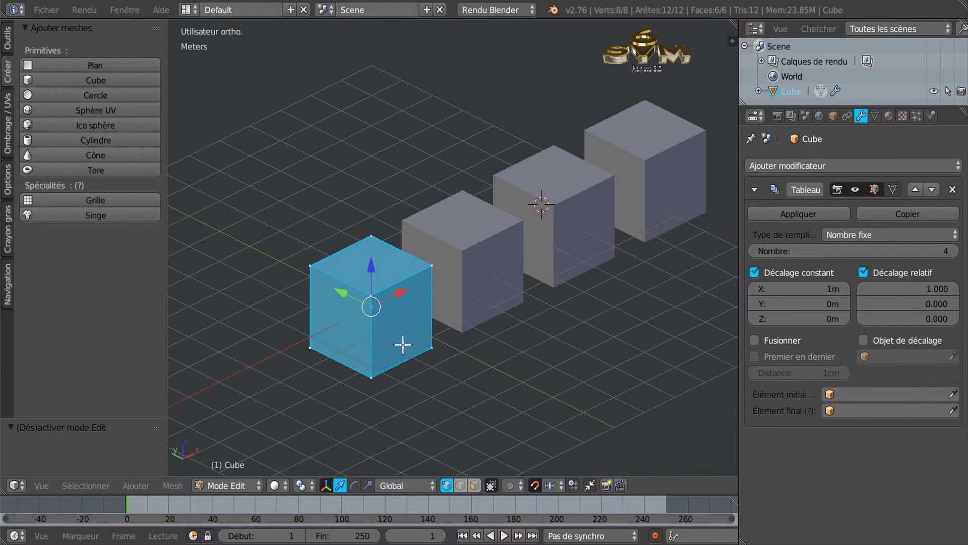
{"action": "left_click", "coordinate": [461, 485]}
{"action": "right_click", "coordinate": [396, 284]}
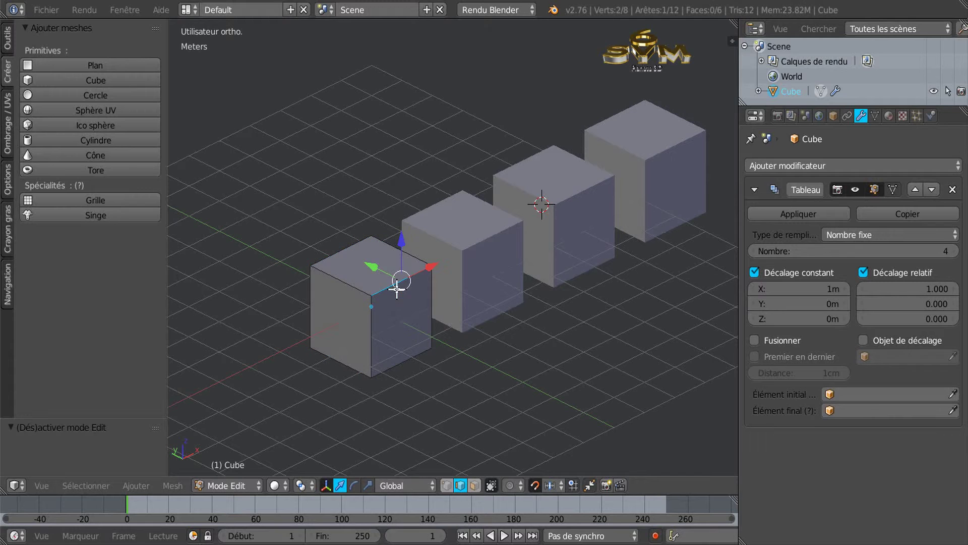
{"action": "key", "text": "g"}
{"action": "key", "text": "y"}
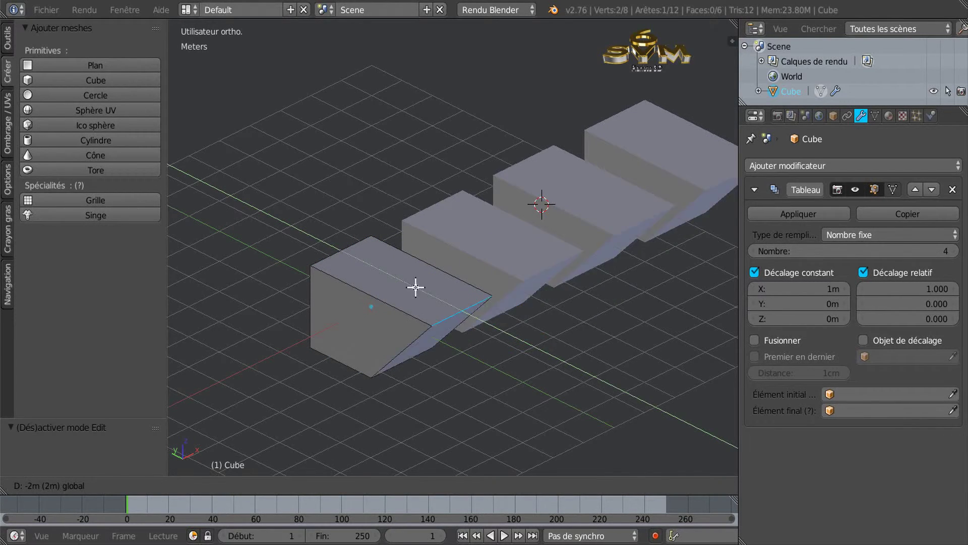
{"action": "left_click", "coordinate": [383, 266]}
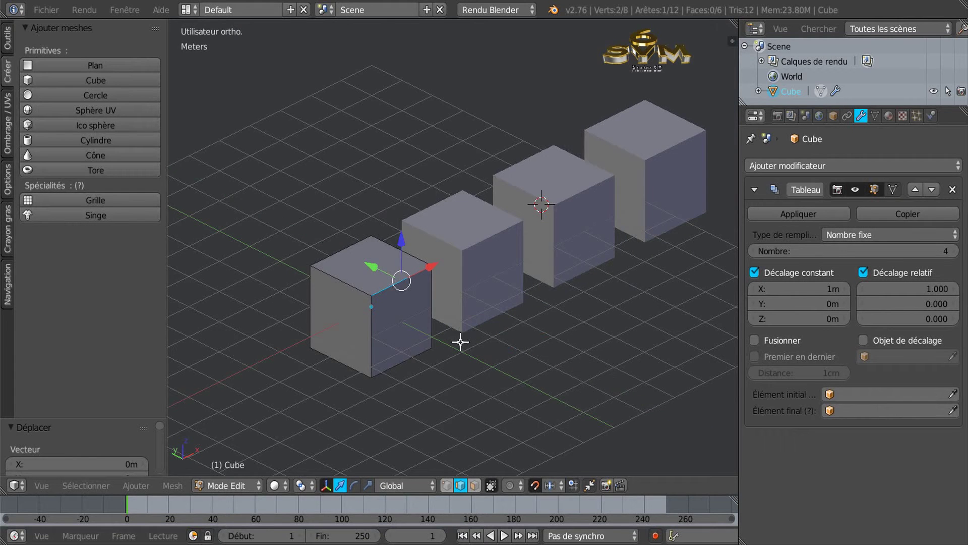
Leave Edit mode to apply the Tableau modifier to the cube, and narrow the properties editor
{"action": "middle_click_drag", "start_coordinate": [461, 348], "coordinate": [414, 333]}
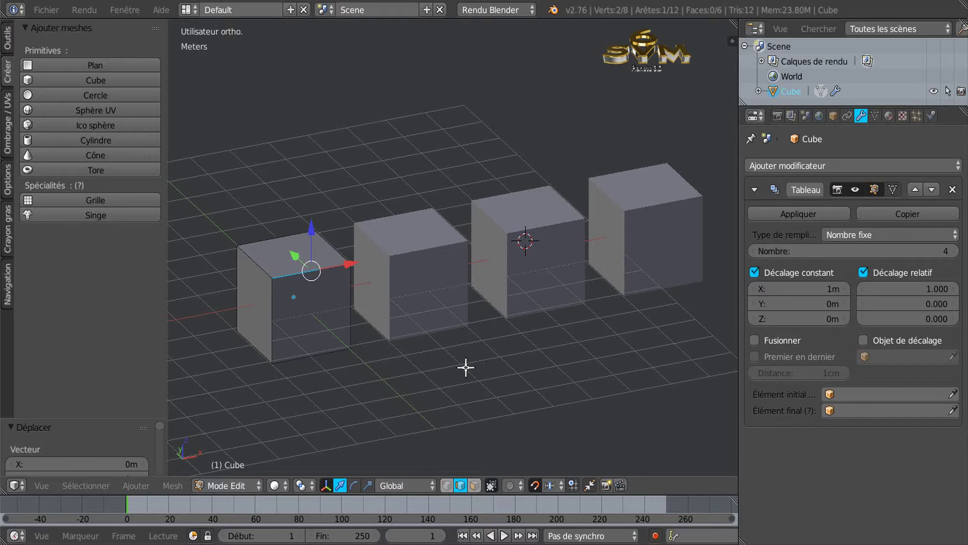
{"action": "middle_click_drag", "start_coordinate": [464, 368], "coordinate": [508, 359]}
{"action": "key", "text": "Tab"}
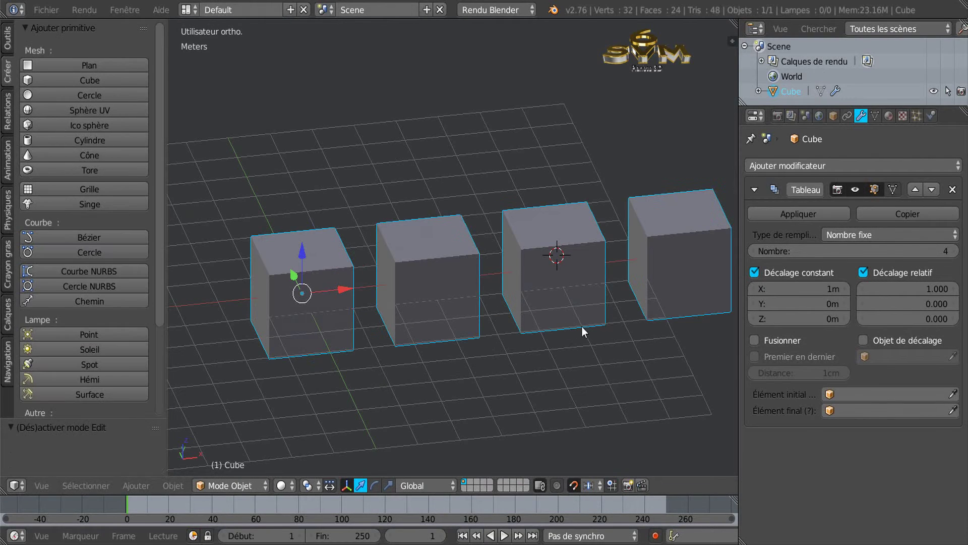
{"action": "left_click", "coordinate": [796, 215]}
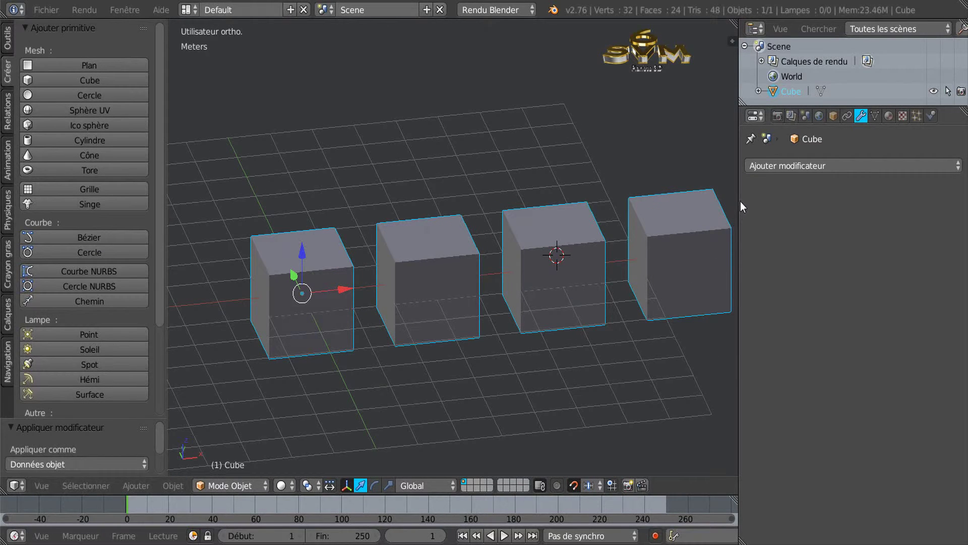
{"action": "left_click_drag", "start_coordinate": [739, 201], "coordinate": [854, 204]}
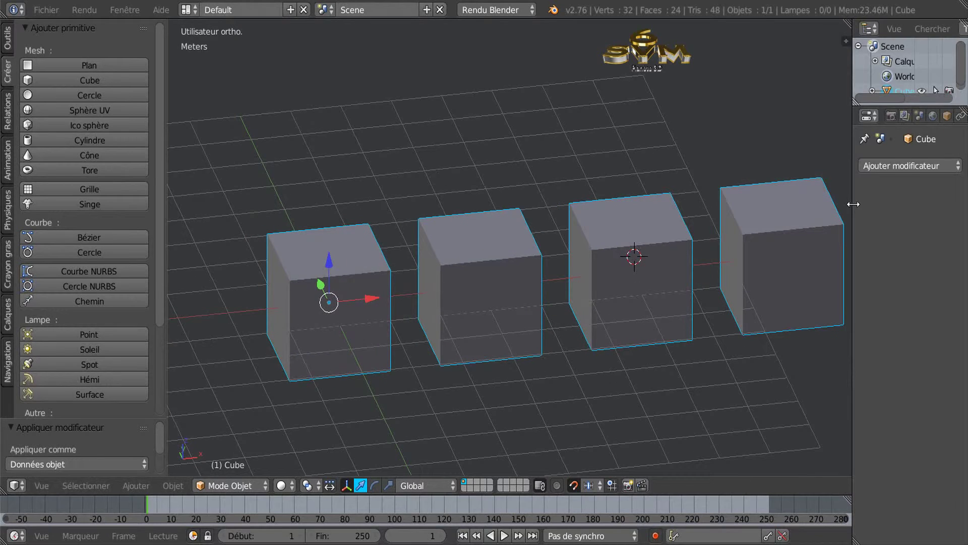
{"action": "scroll", "coordinate": [496, 296], "scroll_direction": "down", "scroll_amount": 2}
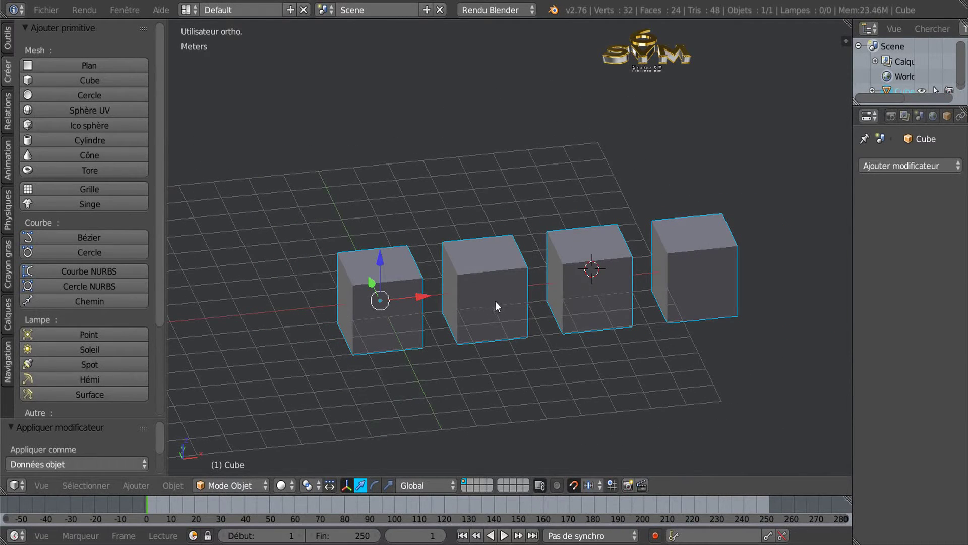
Enter Edit mode on the four-cube mesh and select the upper front edge of the fourth cube
{"action": "middle_click_drag", "start_coordinate": [496, 302], "coordinate": [466, 306]}
{"action": "key", "text": "Tab"}
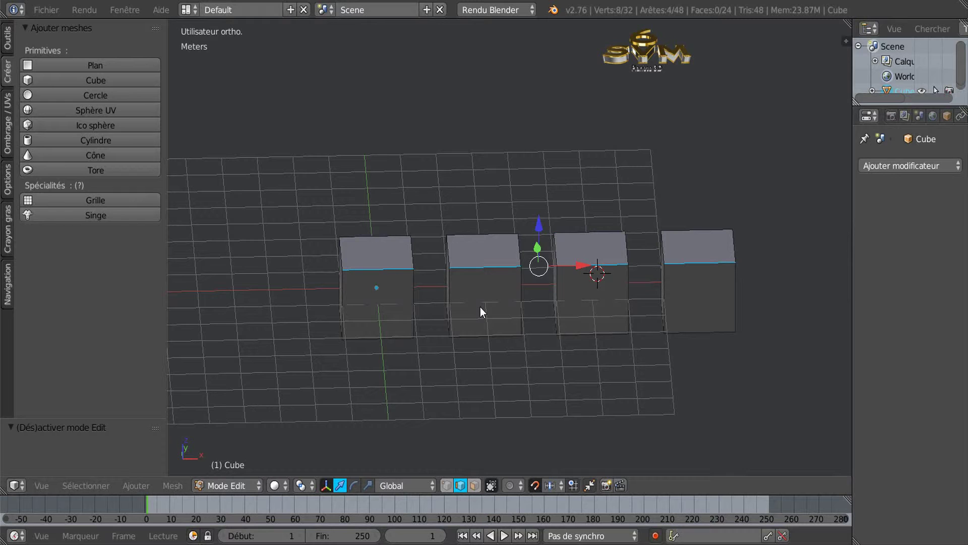
{"action": "middle_click_drag", "start_coordinate": [603, 363], "coordinate": [513, 326]}
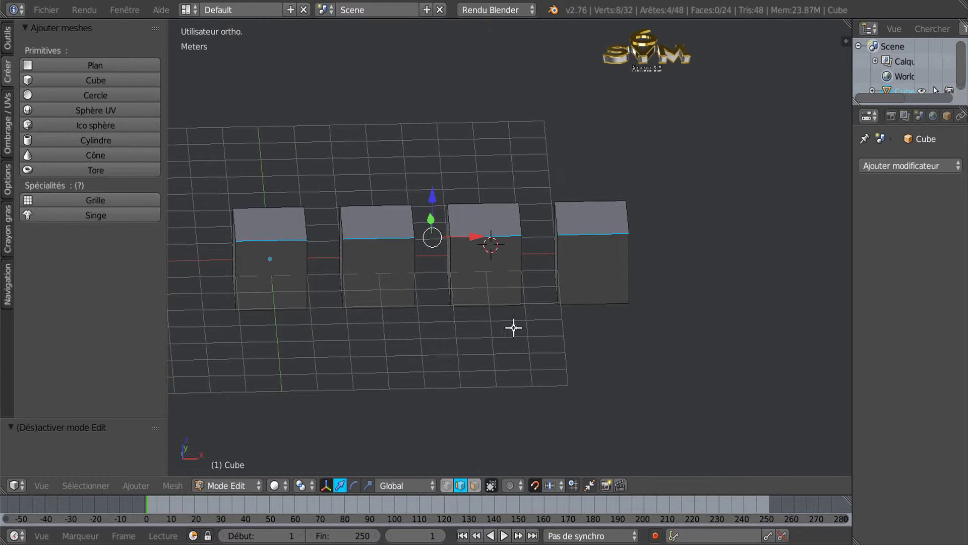
{"action": "middle_click_drag", "start_coordinate": [653, 326], "coordinate": [537, 350]}
{"action": "right_click", "coordinate": [581, 267]}
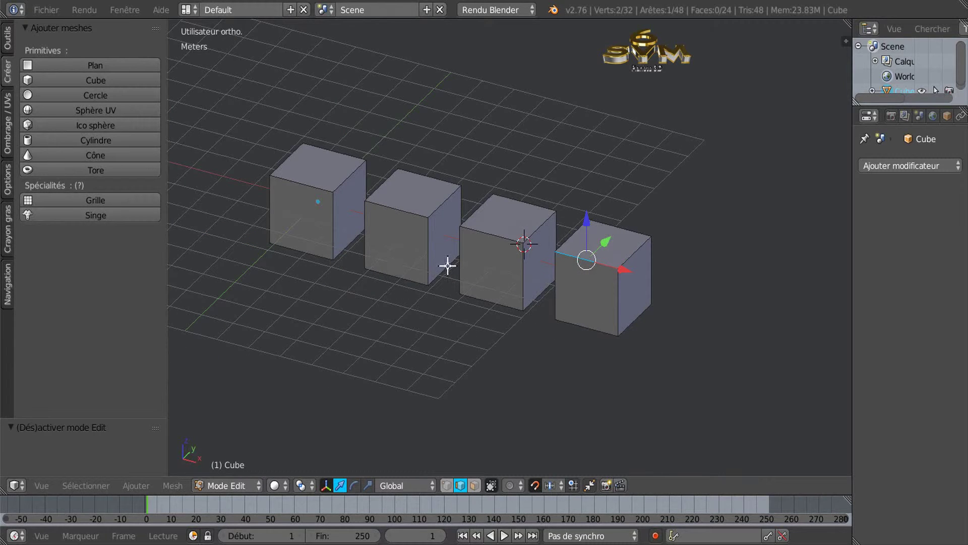
{"action": "scroll", "coordinate": [588, 305], "scroll_direction": "up", "scroll_amount": 2}
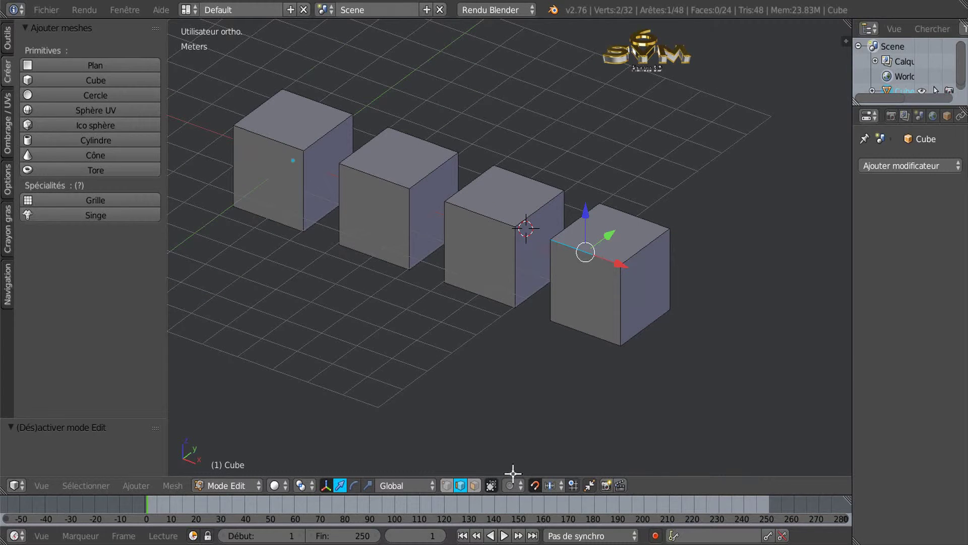
Select a corner vertex, a vertical edge and finally the front face of the fourth cube, using the matching selection modes
{"action": "left_click", "coordinate": [446, 485]}
{"action": "right_click", "coordinate": [620, 265]}
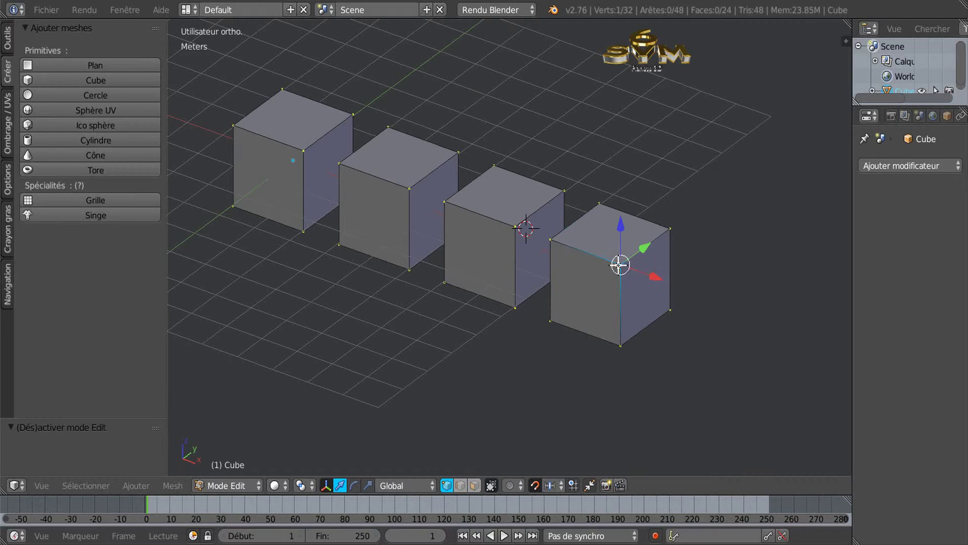
{"action": "left_click", "coordinate": [461, 486]}
{"action": "right_click", "coordinate": [612, 299]}
{"action": "left_click", "coordinate": [475, 486]}
{"action": "right_click", "coordinate": [587, 291]}
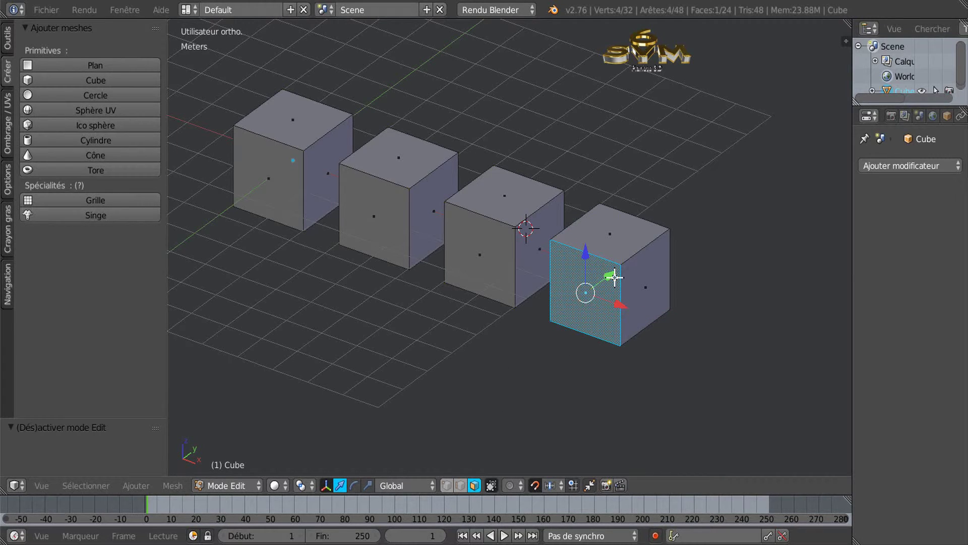
Extend the selection to all linked geometry of the fourth cube and separate it into its own object
{"action": "scroll", "coordinate": [601, 286], "scroll_direction": "up", "scroll_amount": 1}
{"action": "scroll", "coordinate": [601, 286], "scroll_direction": "down", "scroll_amount": 1}
{"action": "key", "text": "ctrl+l"}
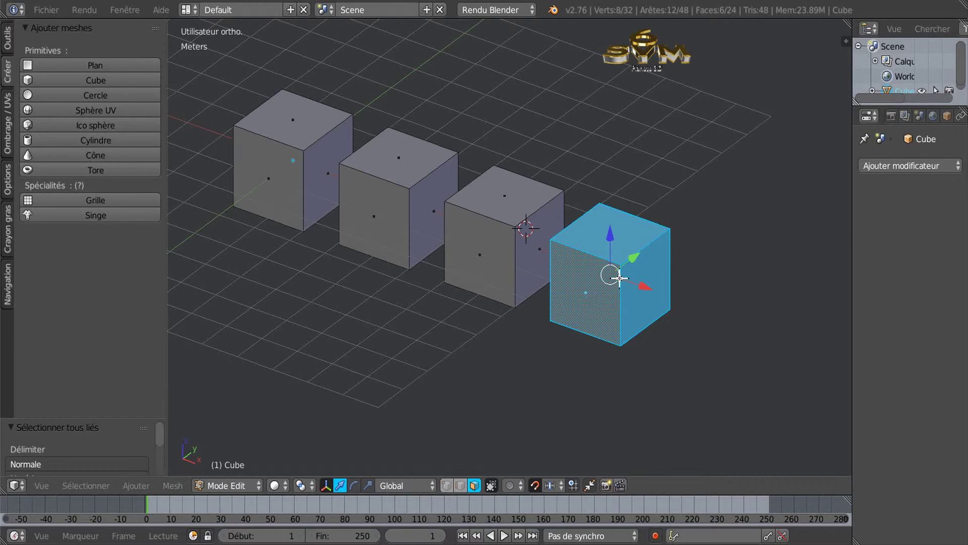
{"action": "key", "text": "p"}
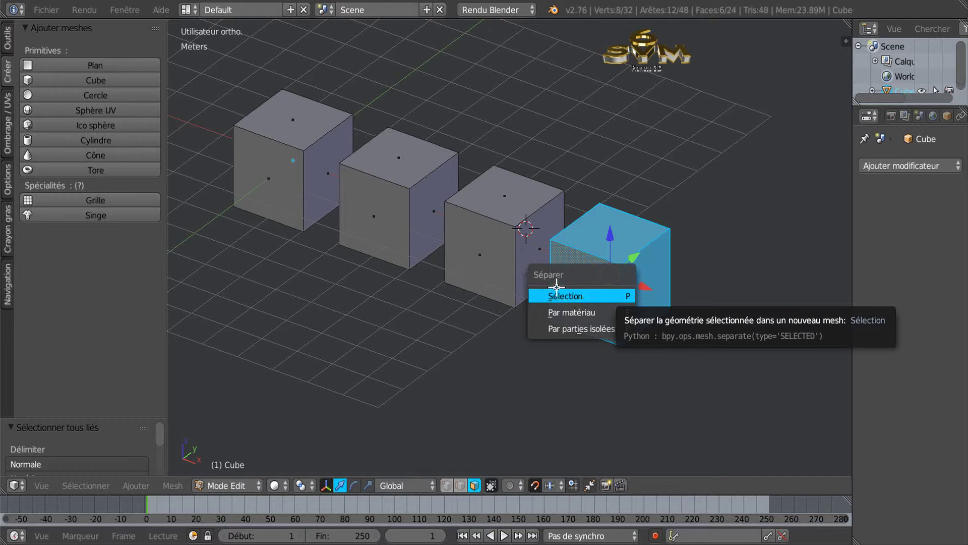
{"action": "left_click", "coordinate": [585, 295]}
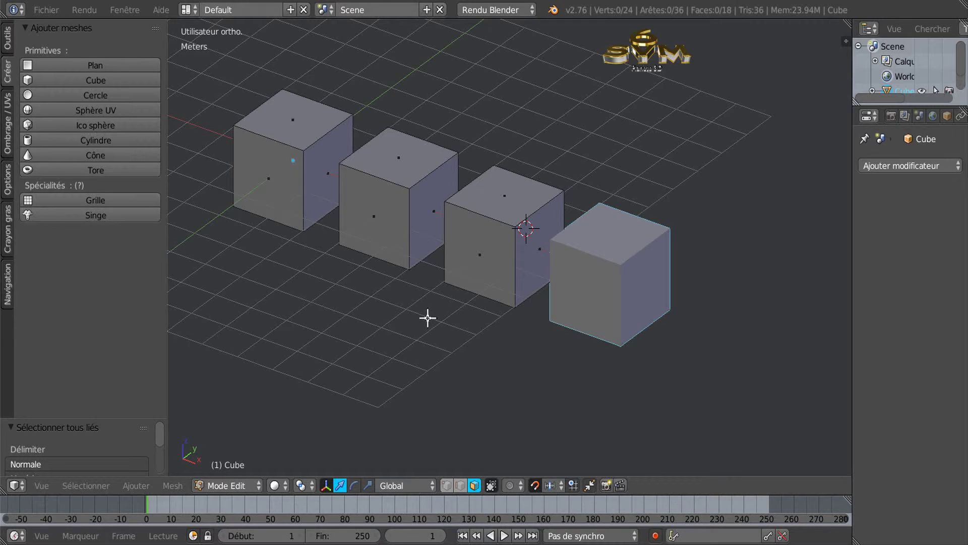
Leave Edit mode and select the separated cube and the remaining three-cube object in turn to check their independence
{"action": "key", "text": "Tab"}
{"action": "right_click", "coordinate": [564, 294]}
{"action": "right_click", "coordinate": [504, 250]}
{"action": "right_click", "coordinate": [552, 280]}
{"action": "right_click", "coordinate": [547, 274]}
{"action": "right_click", "coordinate": [551, 281]}
{"action": "middle_click_drag", "start_coordinate": [529, 331], "coordinate": [565, 340]}
{"action": "right_click", "coordinate": [490, 286]}
{"action": "mouse_move", "coordinate": [480, 319]}
{"action": "middle_mouse_down"}
{"action": "mouse_move", "coordinate": [421, 341]}
{"action": "mouse_move", "coordinate": [415, 325]}
{"action": "mouse_move", "coordinate": [487, 307]}
{"action": "middle_mouse_up"}
Return to Edit mode, select all linked geometry of the third cube and separate it into its own object
{"action": "key", "text": "Tab"}
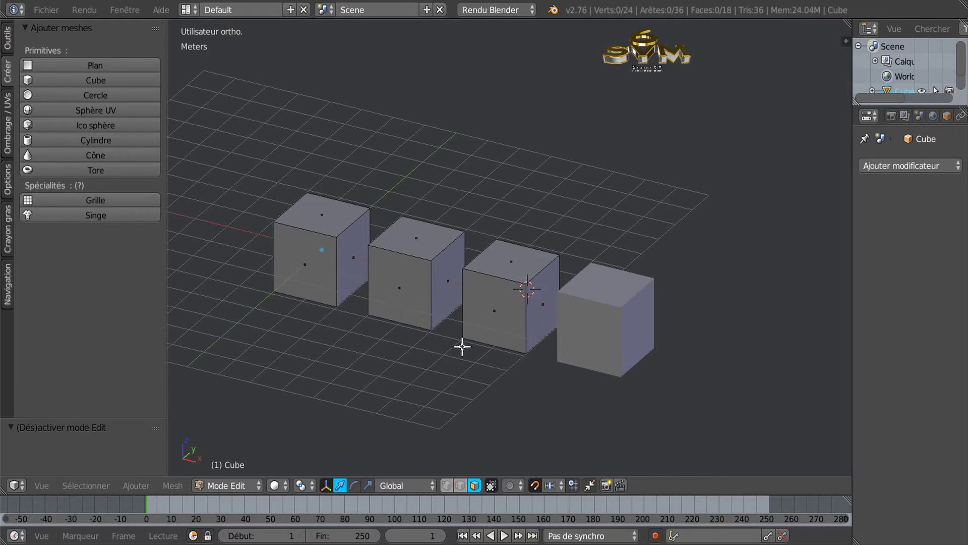
{"action": "middle_click_drag", "start_coordinate": [463, 341], "coordinate": [512, 329]}
{"action": "right_click", "coordinate": [511, 272]}
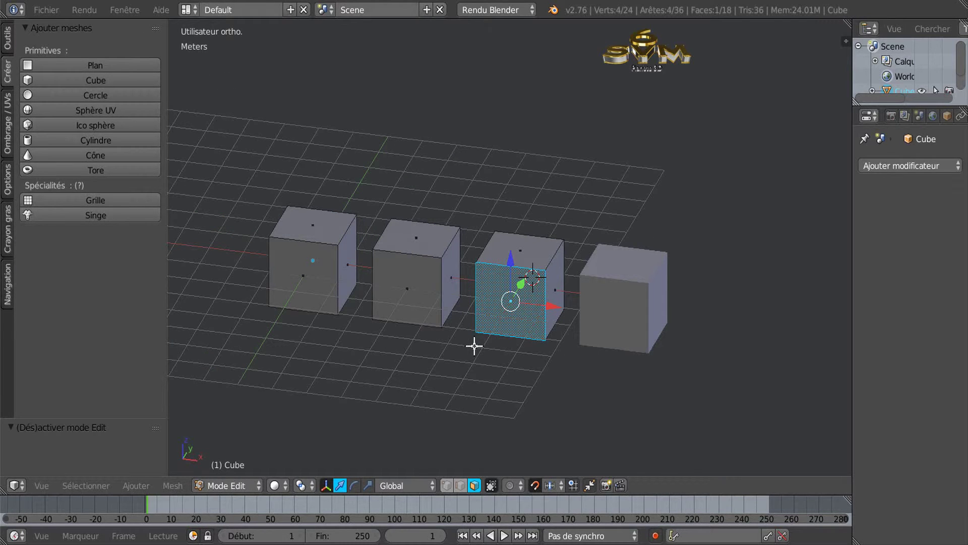
{"action": "key", "text": "ctrl+l"}
{"action": "key", "text": "p"}
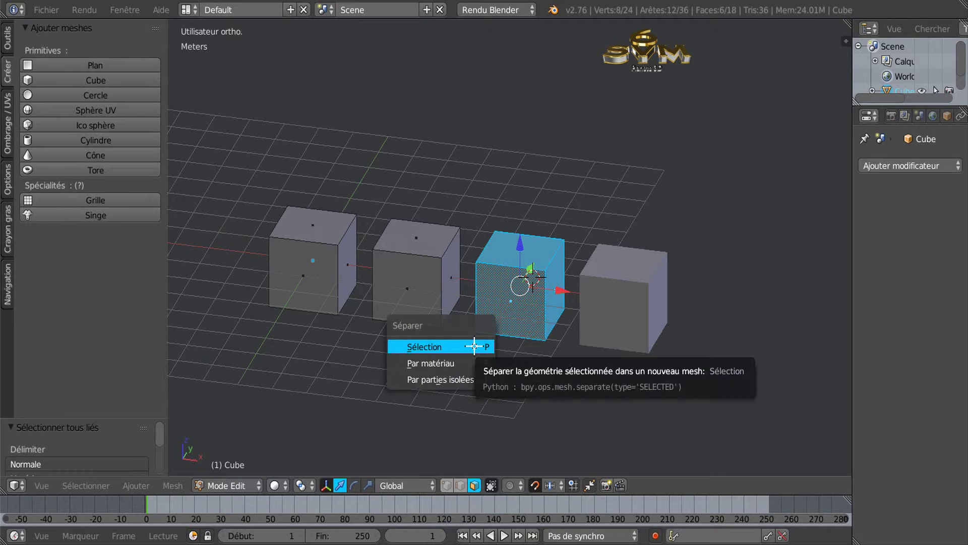
{"action": "left_click", "coordinate": [463, 341]}
Separate the second cube's linked geometry into its own object and leave Edit mode
{"action": "right_click", "coordinate": [438, 268]}
{"action": "key", "text": "ctrl+l"}
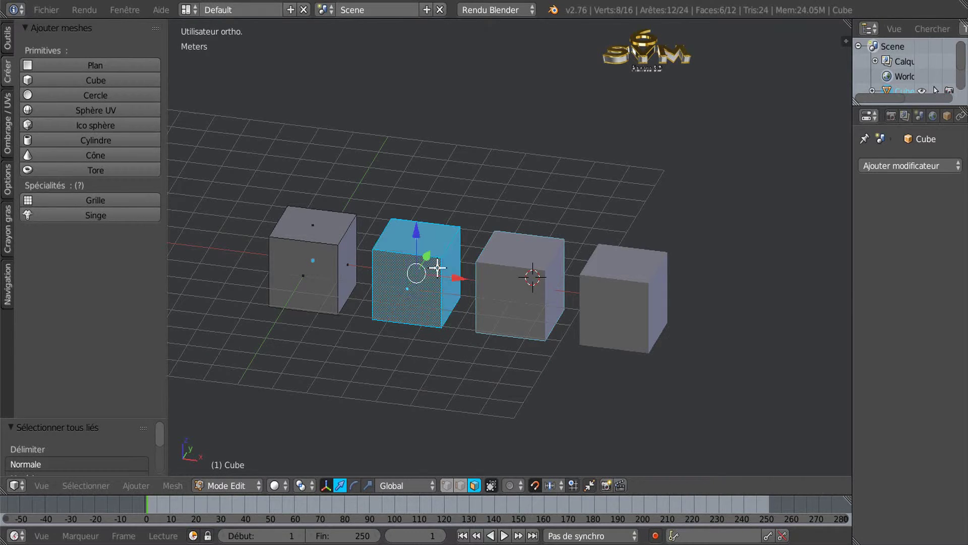
{"action": "key", "text": "p"}
{"action": "left_click", "coordinate": [438, 267]}
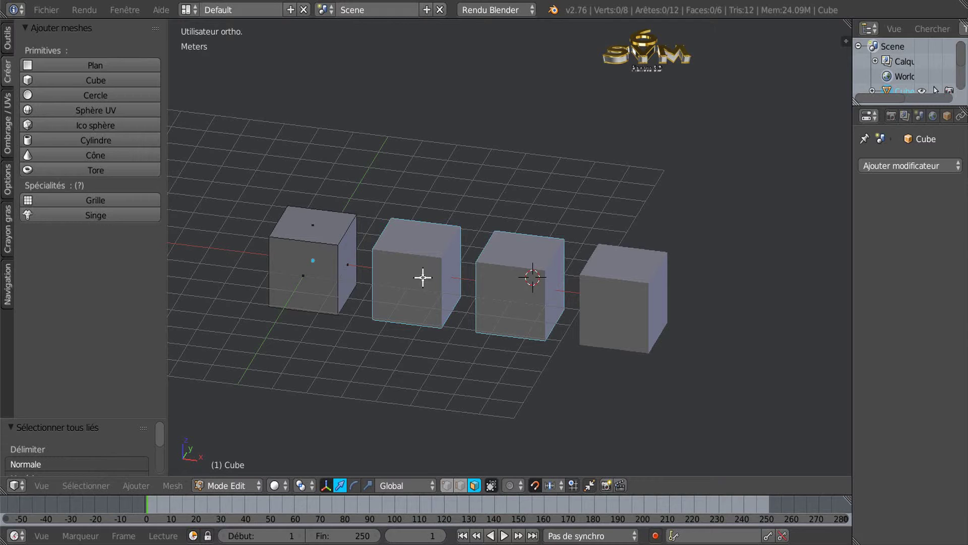
{"action": "key", "text": "Tab"}
{"action": "scroll", "coordinate": [417, 294], "scroll_direction": "down", "scroll_amount": 1}
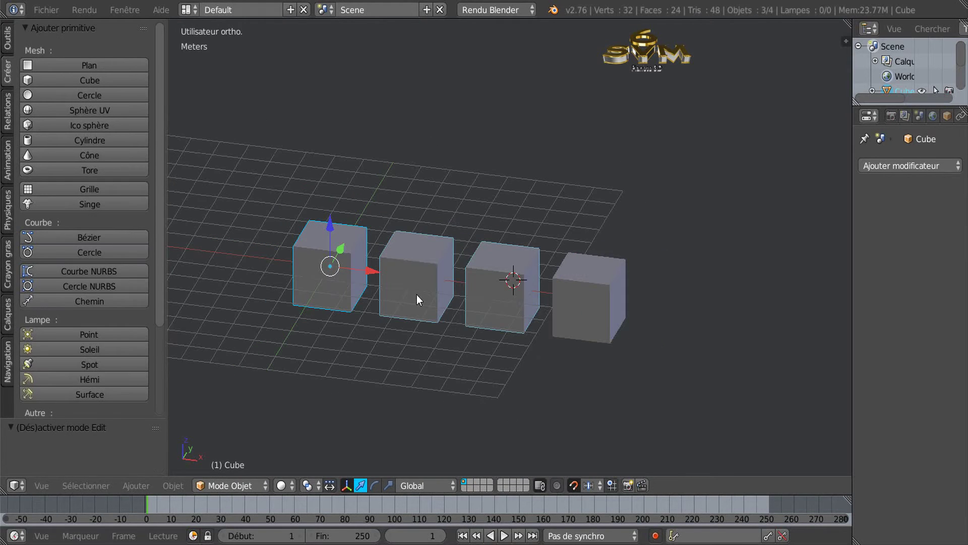
Select each of the four cubes in turn to check that they are independent objects, ending on the fourth cube
{"action": "right_click", "coordinate": [347, 282]}
{"action": "right_click", "coordinate": [385, 281]}
{"action": "right_click", "coordinate": [497, 292]}
{"action": "right_click", "coordinate": [581, 302]}
{"action": "right_click", "coordinate": [487, 295]}
{"action": "right_click", "coordinate": [383, 274]}
{"action": "right_click", "coordinate": [350, 275]}
{"action": "middle_click_drag", "start_coordinate": [401, 344], "coordinate": [429, 359]}
{"action": "right_click", "coordinate": [376, 323]}
{"action": "right_click", "coordinate": [480, 317]}
{"action": "right_click", "coordinate": [568, 296]}
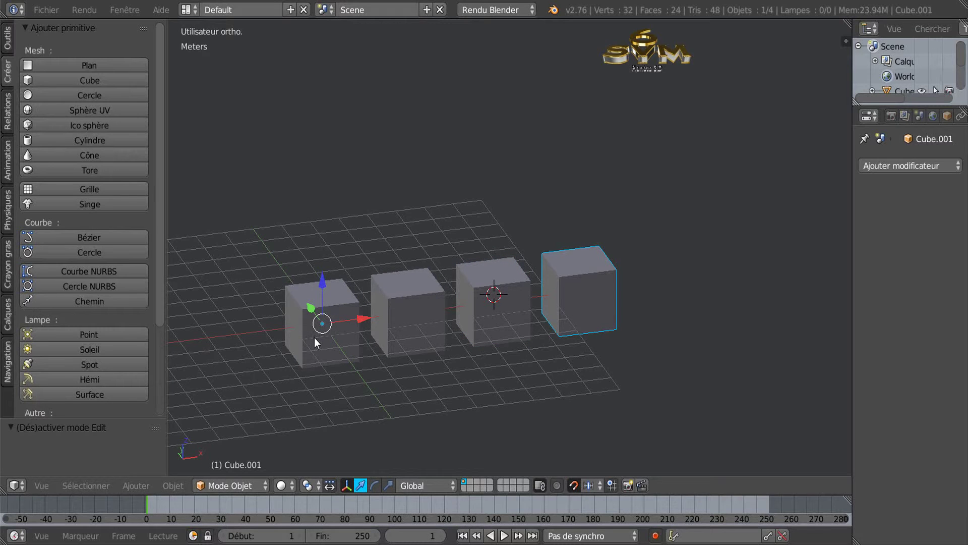
Show the object transform and editing tools (Outils) and widen the tool shelf
{"action": "scroll", "coordinate": [314, 338], "scroll_direction": "up", "scroll_amount": 3}
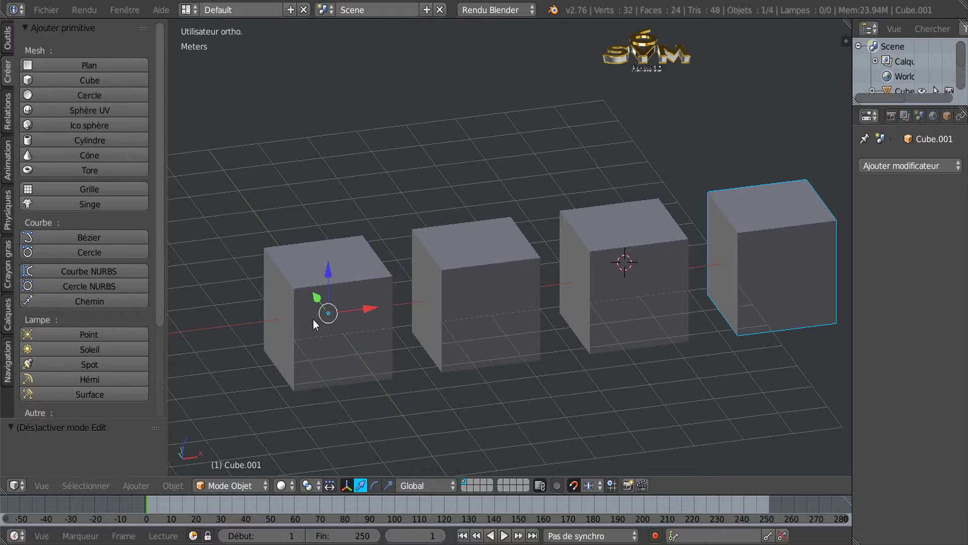
{"action": "scroll", "coordinate": [337, 309], "scroll_direction": "down", "scroll_amount": 1}
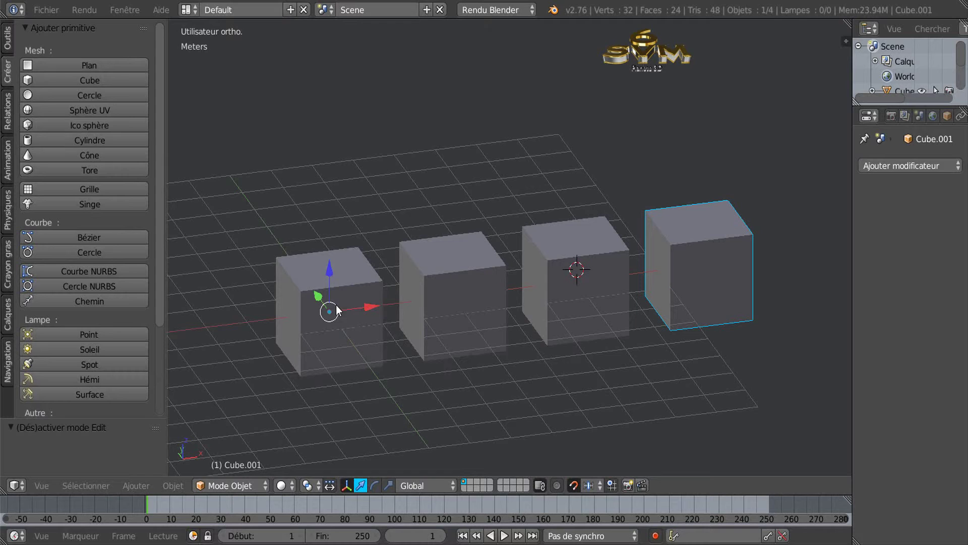
{"action": "left_click_drag", "start_coordinate": [166, 246], "coordinate": [188, 246]}
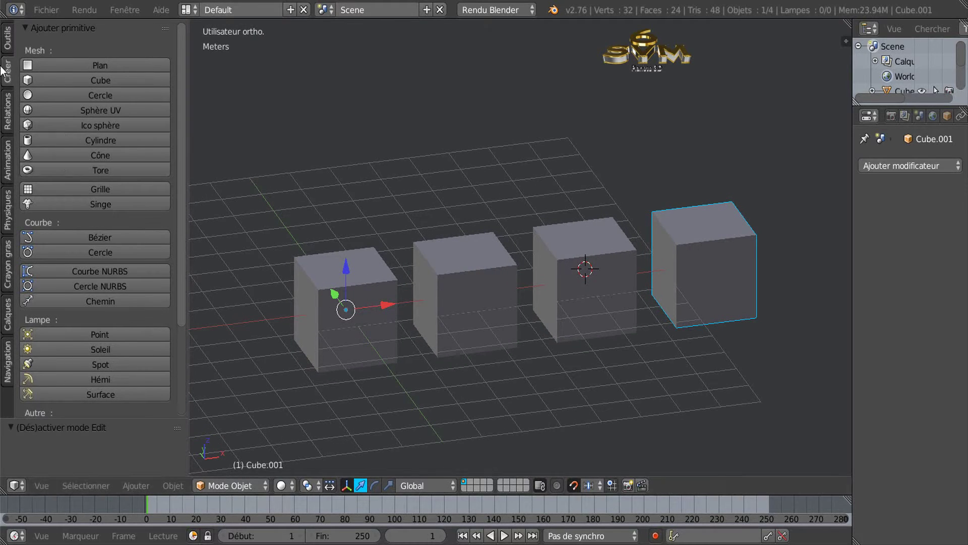
{"action": "left_click", "coordinate": [8, 39]}
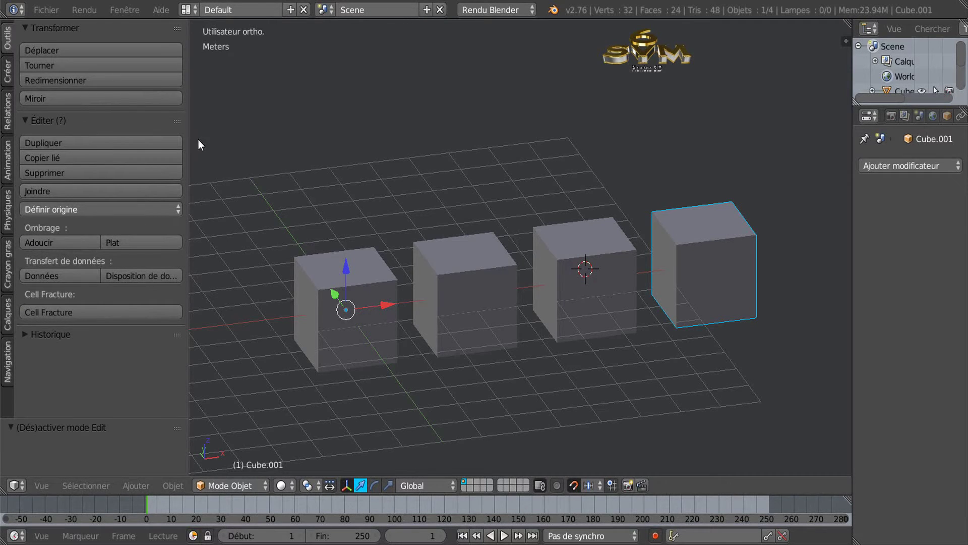
{"action": "left_click_drag", "start_coordinate": [195, 129], "coordinate": [224, 128]}
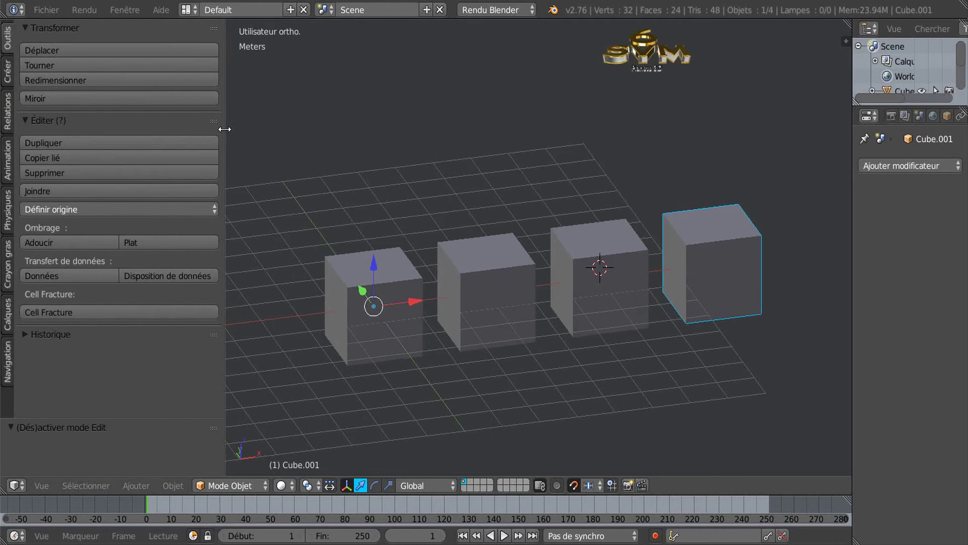
Try the 3D cursor (Curseur 3D) as pivot point, and set the pivot back to Barycentre
{"action": "left_click", "coordinate": [283, 485]}
{"action": "left_click", "coordinate": [317, 419]}
{"action": "left_click", "coordinate": [308, 485]}
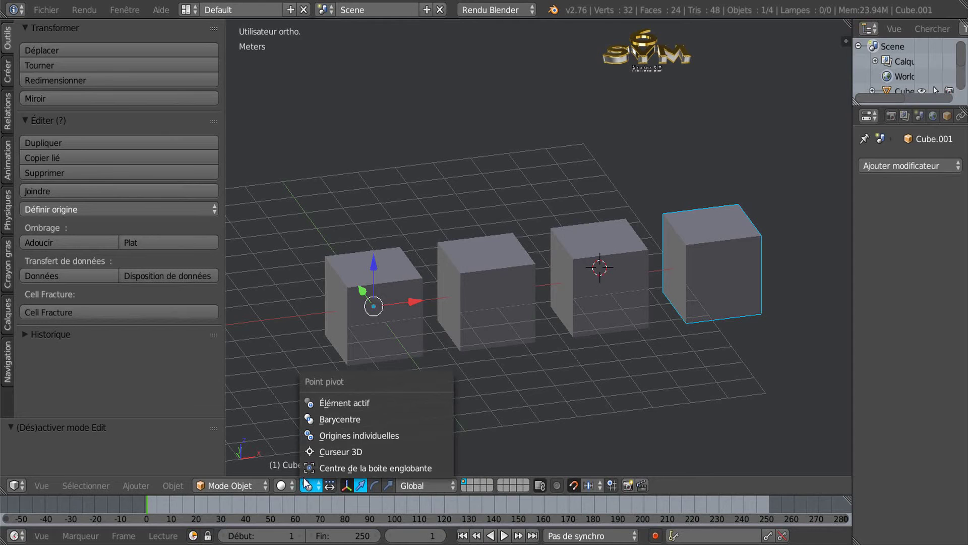
{"action": "left_click", "coordinate": [323, 452]}
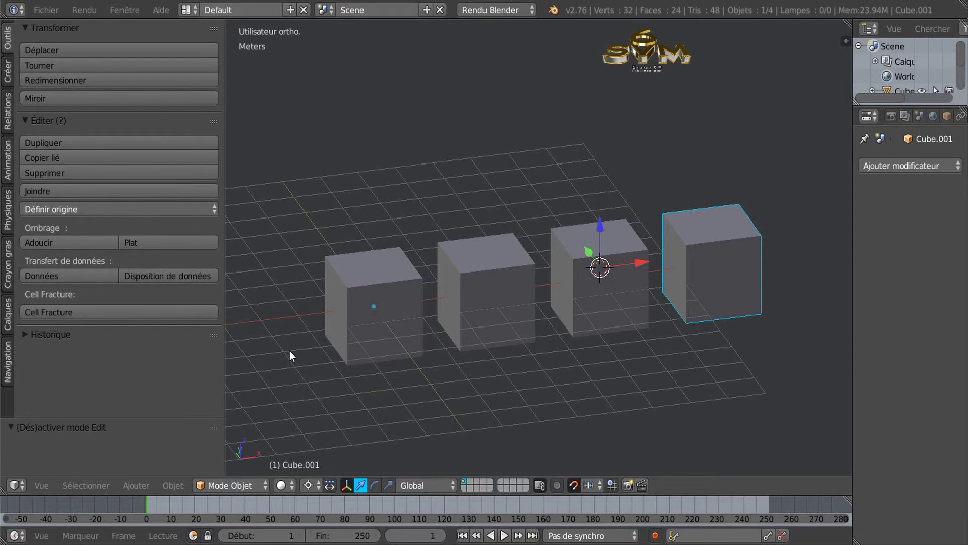
{"action": "left_click", "coordinate": [307, 484]}
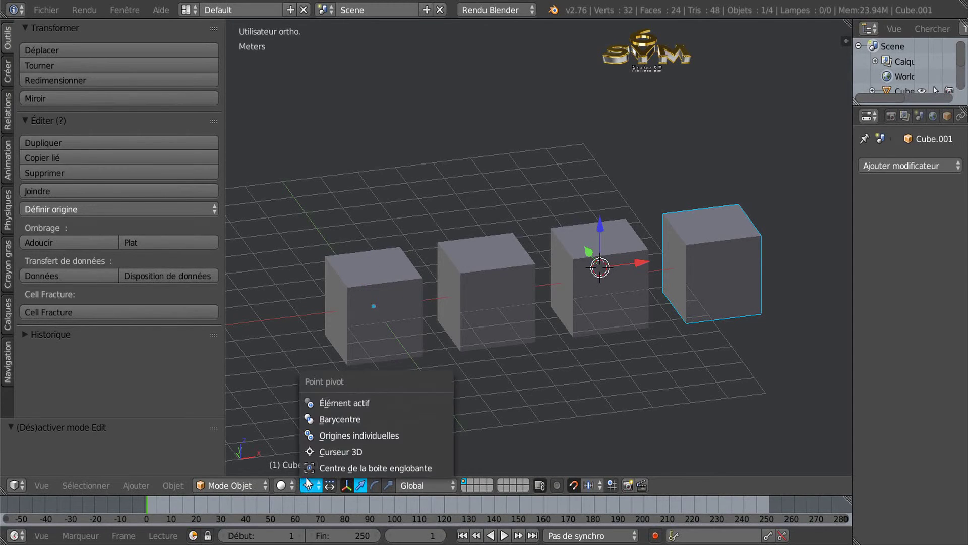
{"action": "left_click", "coordinate": [317, 419]}
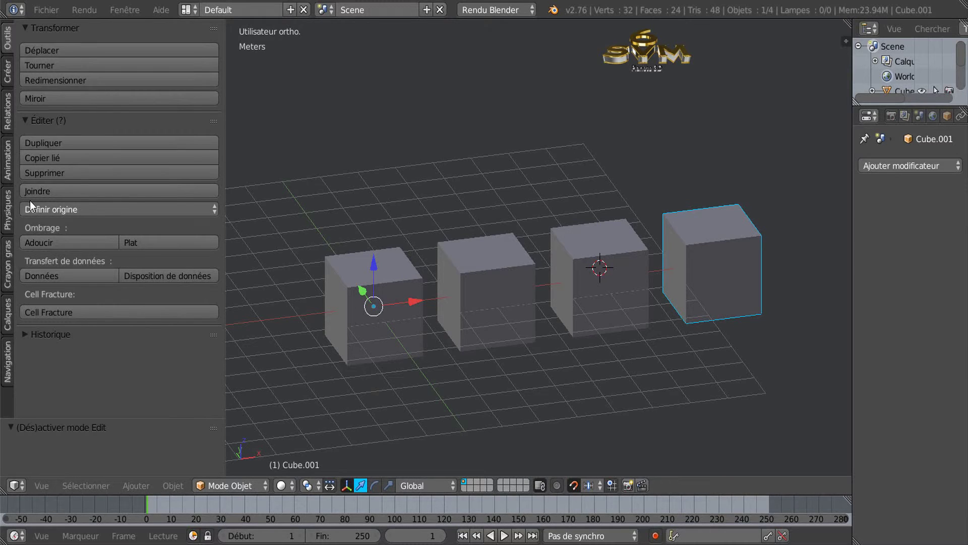
Move the fourth cube's origin to its own geometry (Origine vers géométrie)
{"action": "left_click", "coordinate": [80, 211]}
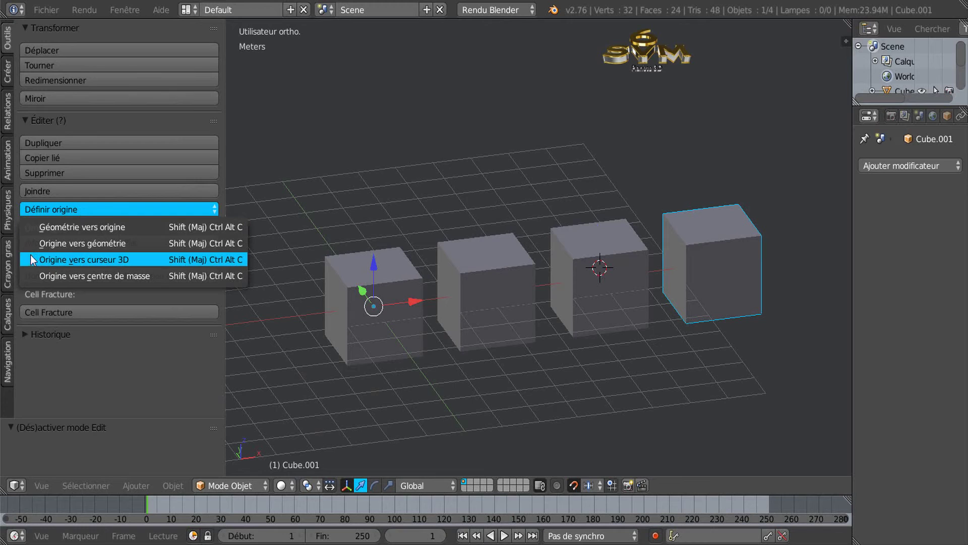
{"action": "left_click", "coordinate": [88, 247]}
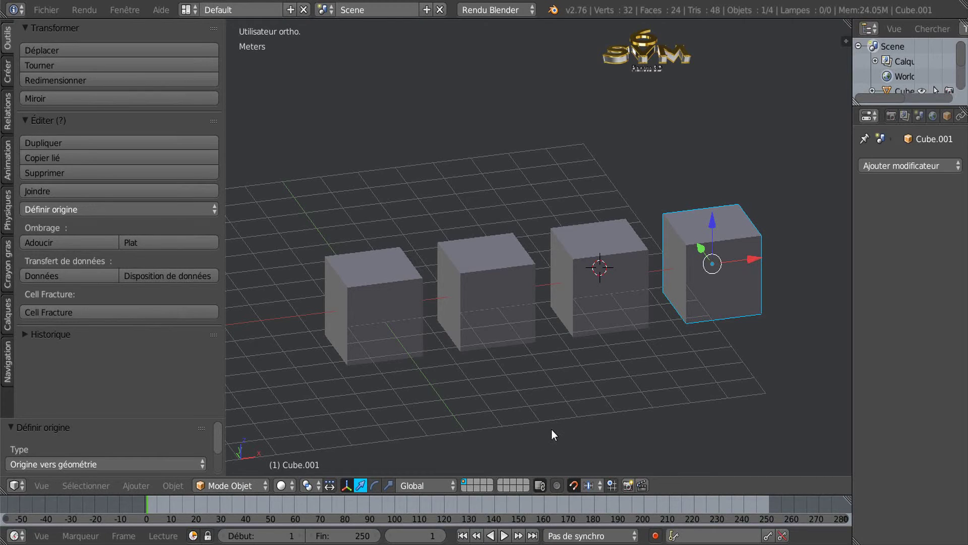
Turn off snapping, enable the rotation manipulator and view the cubes from above
{"action": "left_click", "coordinate": [574, 486]}
{"action": "left_click", "coordinate": [375, 485]}
{"action": "middle_click_drag", "start_coordinate": [660, 407], "coordinate": [604, 409]}
{"action": "middle_click_drag", "start_coordinate": [707, 315], "coordinate": [711, 373]}
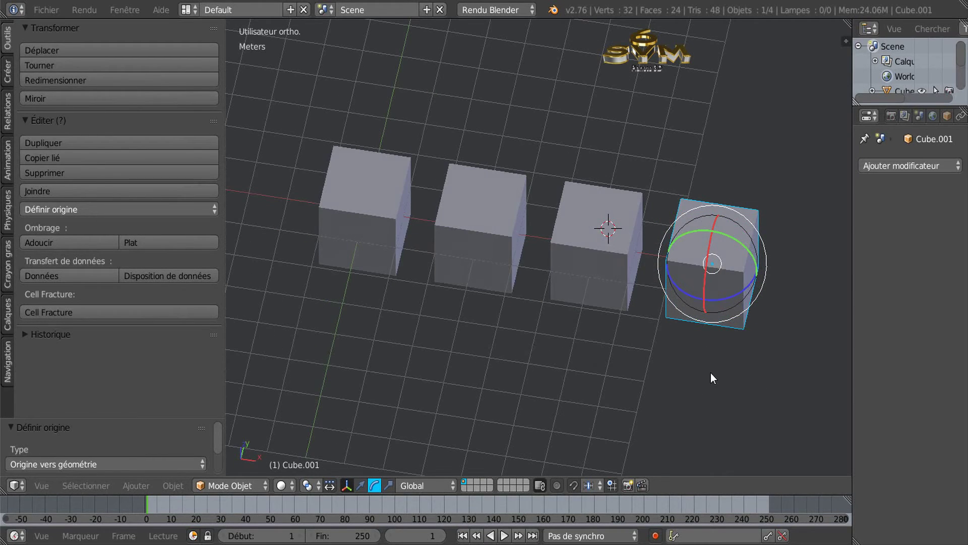
{"action": "key", "text": "KP_7"}
Try rotating the fourth cube freely in the top view, and undo both rotations
{"action": "left_click_drag", "start_coordinate": [783, 310], "coordinate": [758, 380]}
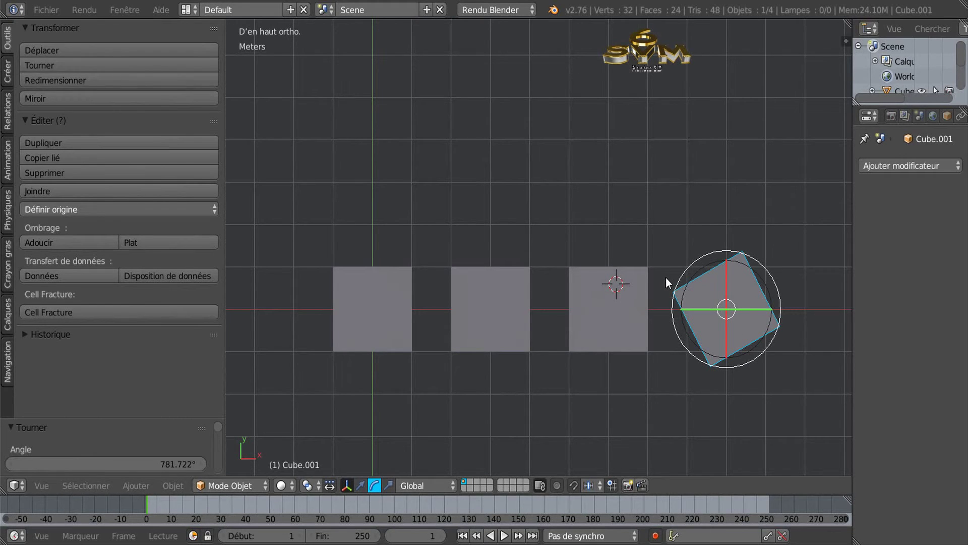
{"action": "left_click_drag", "start_coordinate": [685, 268], "coordinate": [747, 384]}
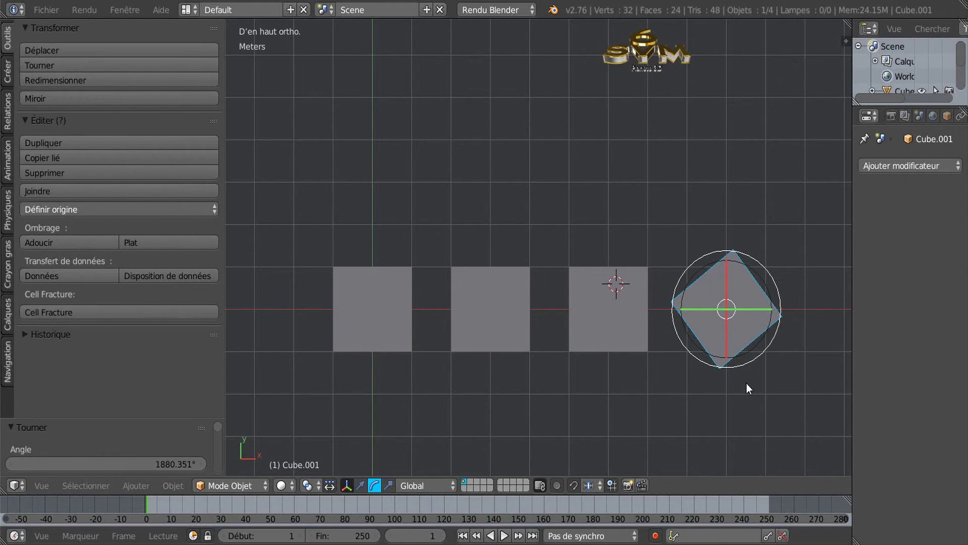
{"action": "key", "text": "ctrl+z"}
{"action": "key", "text": "ctrl+z"}
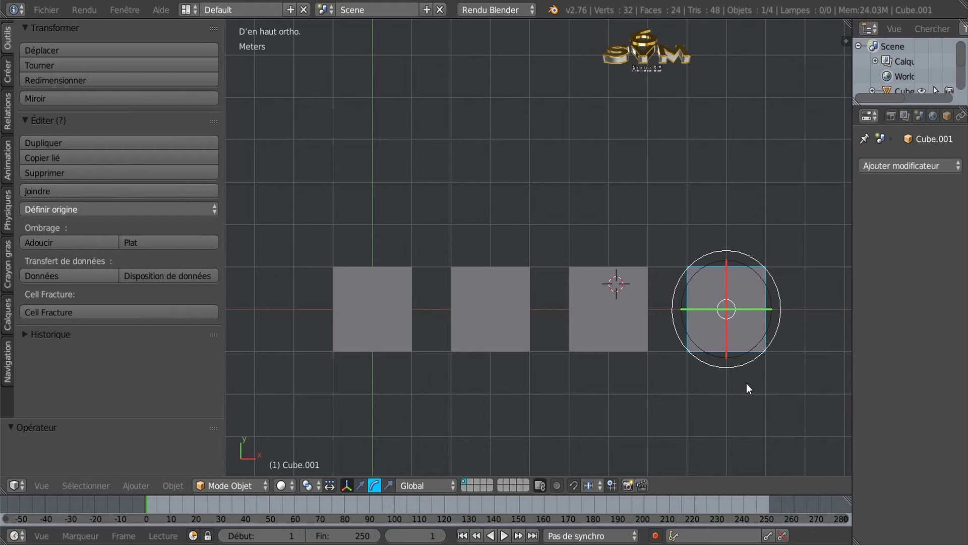
Try stretching the fourth cube along Y and X with the scale manipulator, and undo the scaling
{"action": "middle_click_drag", "start_coordinate": [710, 396], "coordinate": [681, 344], "text": "shift"}
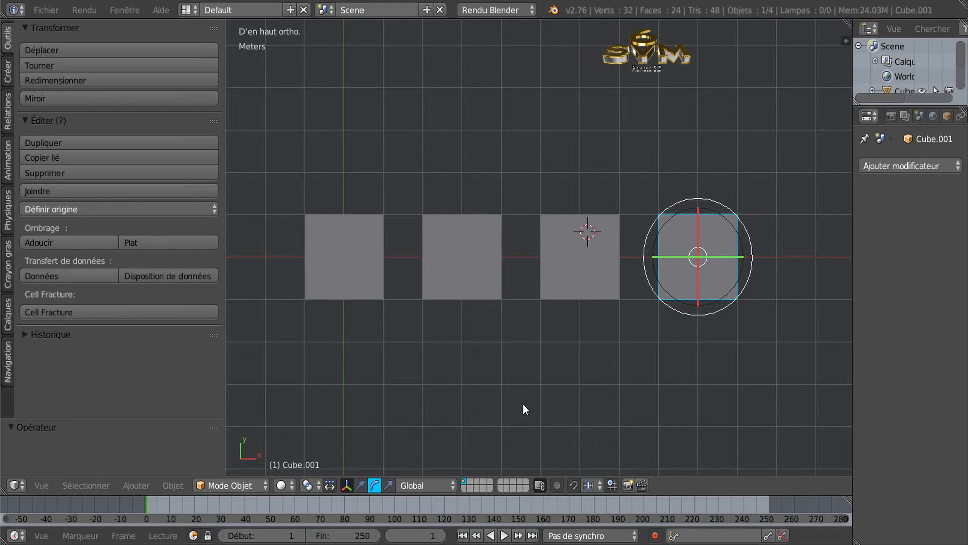
{"action": "left_click", "coordinate": [389, 486]}
{"action": "left_click_drag", "start_coordinate": [698, 210], "coordinate": [719, 199]}
{"action": "mouse_move", "coordinate": [746, 258]}
{"action": "left_mouse_down"}
{"action": "mouse_move", "coordinate": [789, 255]}
{"action": "mouse_move", "coordinate": [734, 258]}
{"action": "left_mouse_up"}
{"action": "left_click_drag", "start_coordinate": [698, 201], "coordinate": [674, 252]}
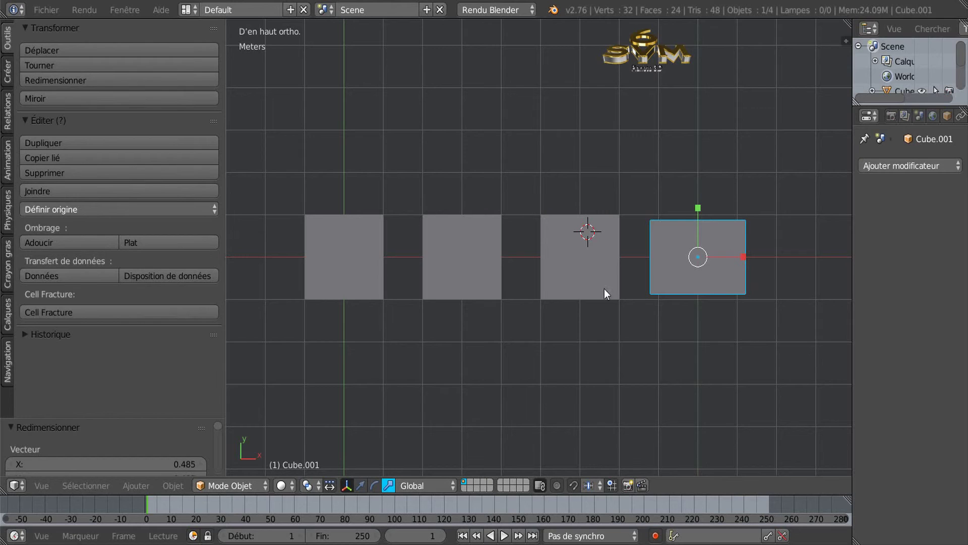
{"action": "key", "text": "ctrl+z"}
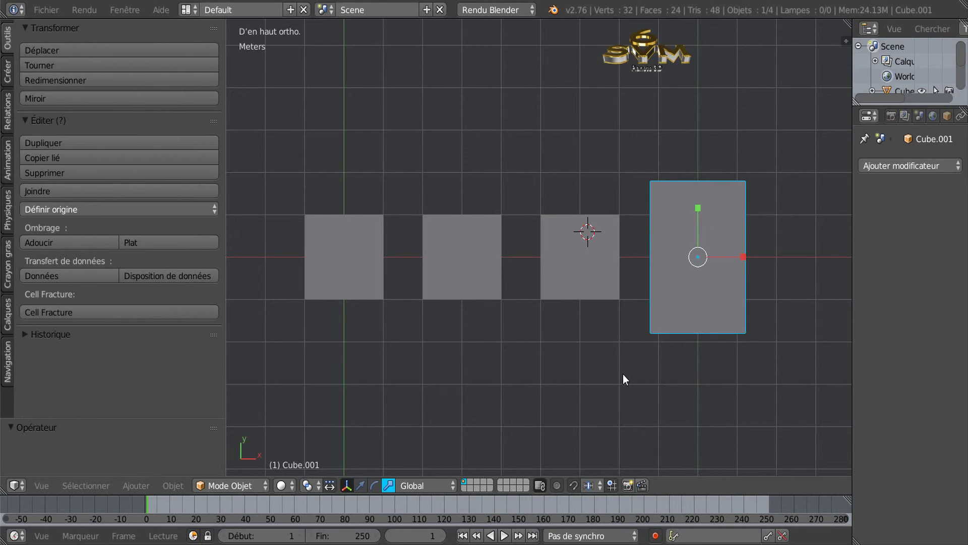
{"action": "key", "text": "ctrl+z"}
{"action": "key", "text": "ctrl+z"}
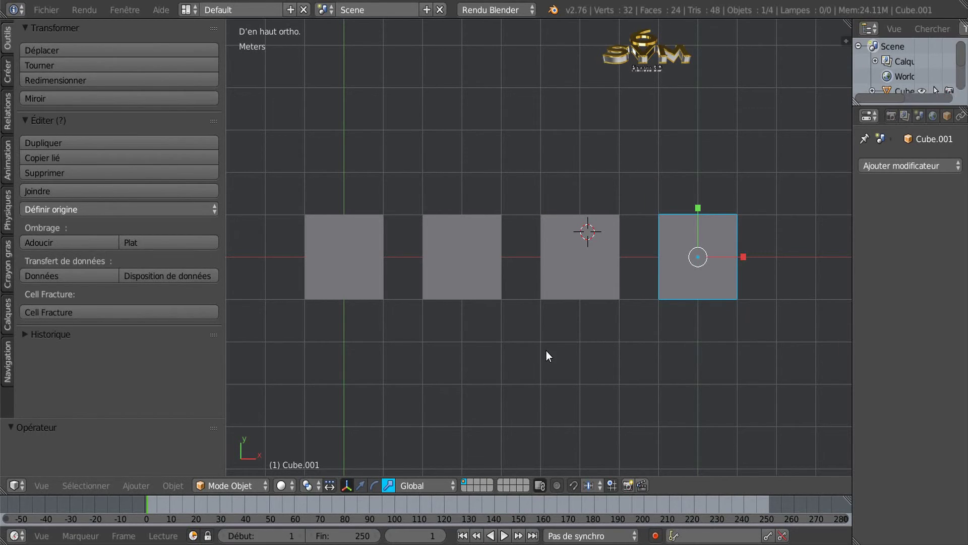
Select the cubes one after another, in top and perspective views, to check where each origin lies
{"action": "right_click", "coordinate": [367, 260]}
{"action": "right_click", "coordinate": [454, 268]}
{"action": "right_click", "coordinate": [551, 261]}
{"action": "right_click", "coordinate": [699, 262]}
{"action": "middle_click_drag", "start_coordinate": [586, 376], "coordinate": [637, 270]}
{"action": "right_click", "coordinate": [604, 286]}
{"action": "right_click", "coordinate": [484, 358]}
{"action": "right_click", "coordinate": [461, 371]}
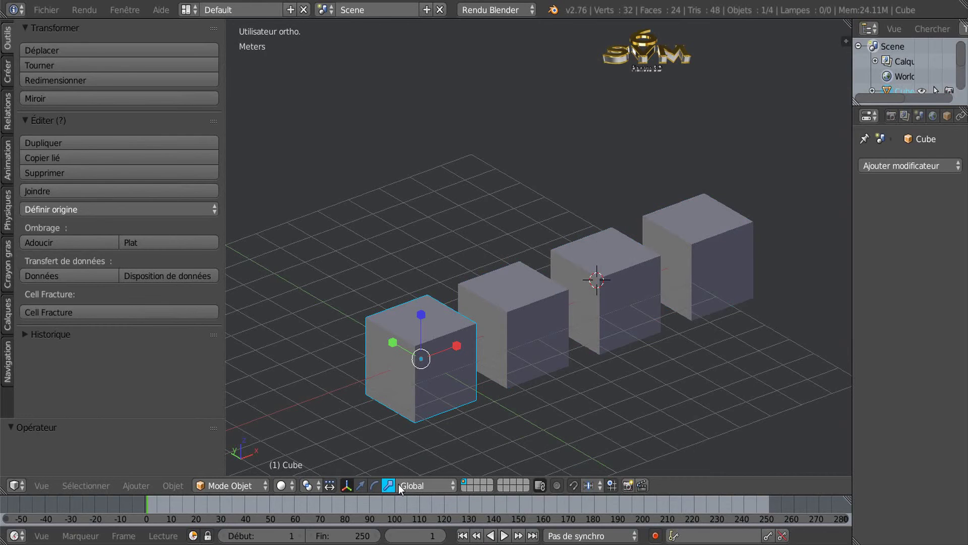
Switch to the translation manipulator and move the second cube's origin to its own geometry (Origine vers géométrie)
{"action": "left_click", "coordinate": [360, 485]}
{"action": "right_click", "coordinate": [531, 336]}
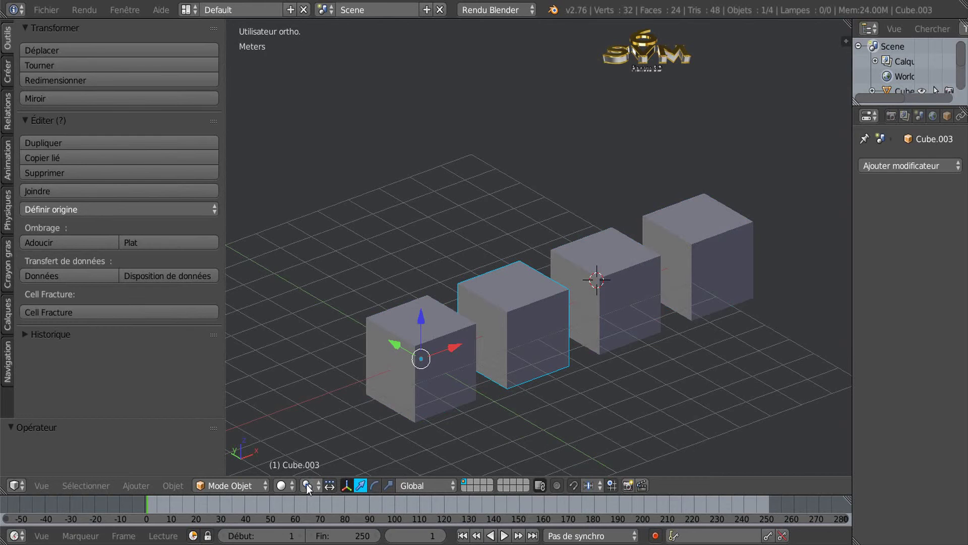
{"action": "left_click", "coordinate": [116, 210]}
{"action": "left_click", "coordinate": [117, 244]}
Move the origins of the third and fourth cubes to their own geometry (Origine vers géométrie)
{"action": "right_click", "coordinate": [607, 299]}
{"action": "left_click", "coordinate": [108, 208]}
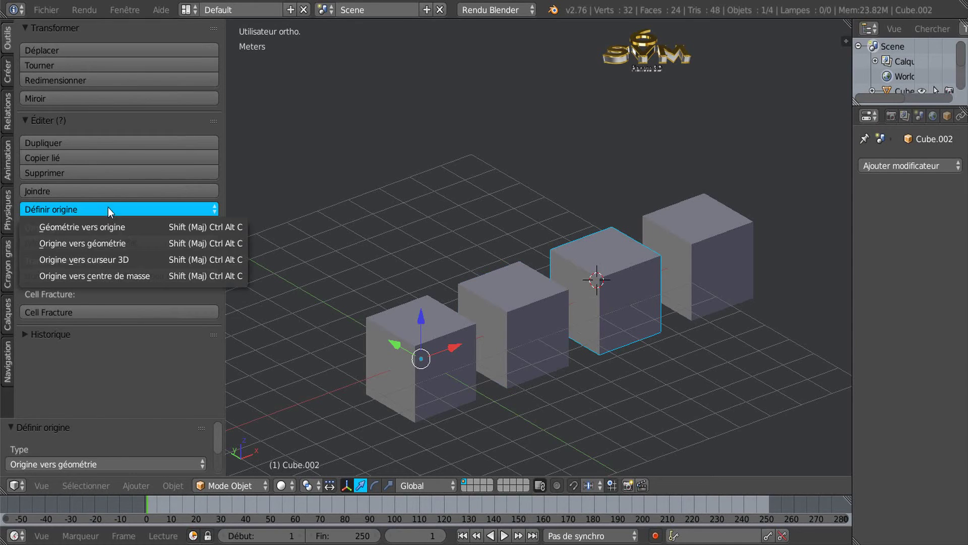
{"action": "left_click", "coordinate": [114, 243]}
{"action": "right_click", "coordinate": [686, 283]}
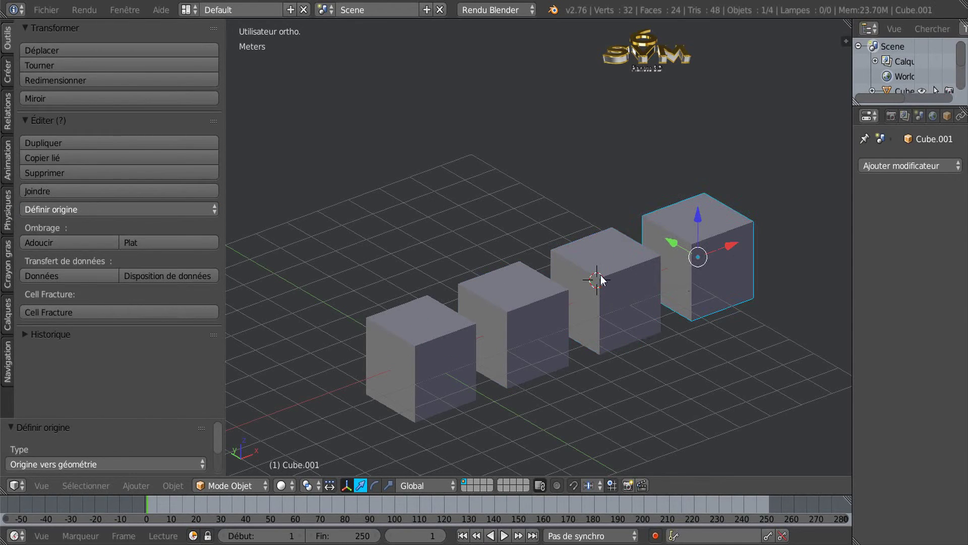
{"action": "left_click", "coordinate": [106, 210]}
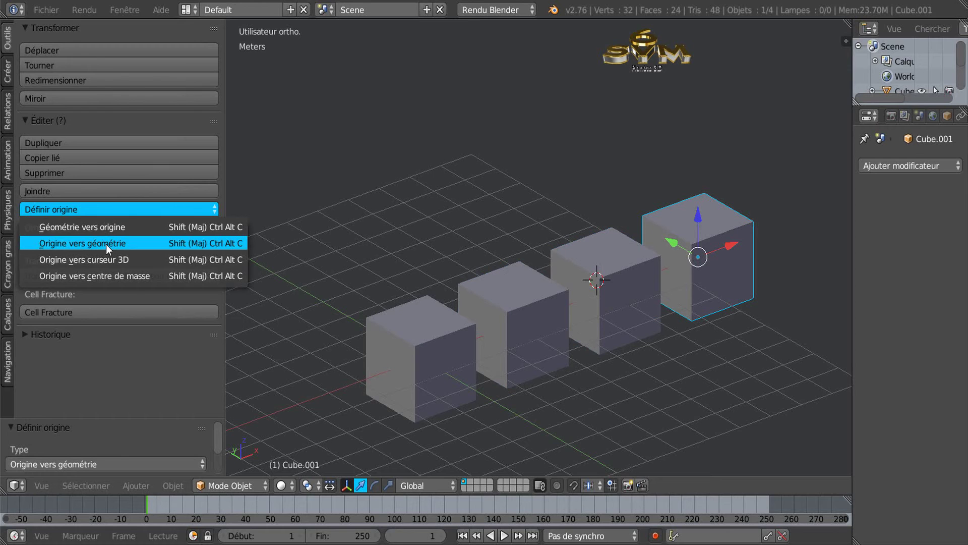
{"action": "left_click", "coordinate": [106, 244]}
Select each of the four cubes in turn to verify that it is independent and its origin is centred
{"action": "right_click", "coordinate": [614, 301]}
{"action": "right_click", "coordinate": [524, 323]}
{"action": "right_click", "coordinate": [472, 338]}
{"action": "right_click", "coordinate": [550, 363]}
{"action": "right_click", "coordinate": [605, 336]}
{"action": "middle_click_drag", "start_coordinate": [658, 323], "coordinate": [573, 325]}
{"action": "right_click", "coordinate": [667, 316]}
{"action": "right_click", "coordinate": [479, 342]}
{"action": "right_click", "coordinate": [402, 372]}
{"action": "middle_click_drag", "start_coordinate": [478, 405], "coordinate": [507, 340], "text": "shift"}
{"action": "middle_click_drag", "start_coordinate": [601, 344], "coordinate": [572, 352]}
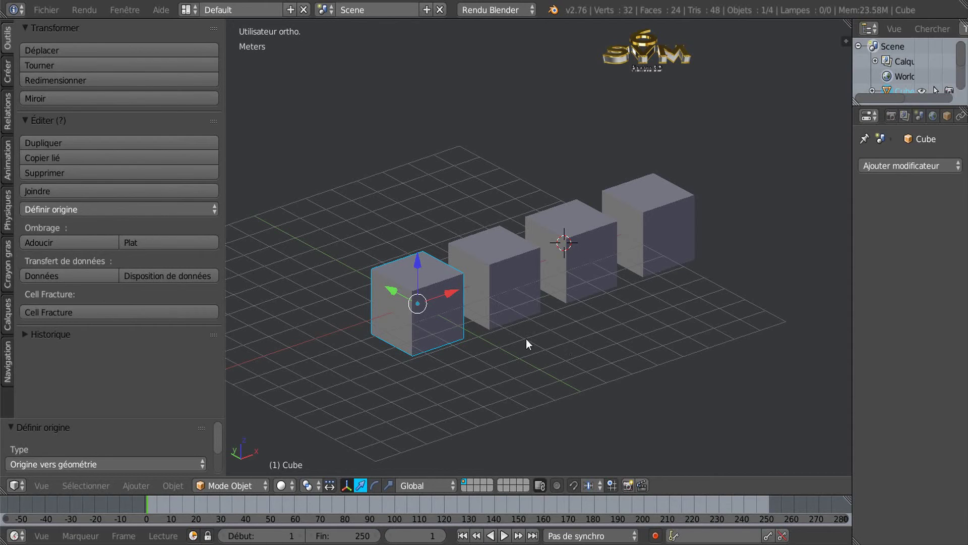
{"action": "right_click", "coordinate": [502, 280]}
{"action": "right_click", "coordinate": [604, 252]}
{"action": "right_click", "coordinate": [655, 227]}
{"action": "right_click", "coordinate": [551, 264]}
{"action": "right_click", "coordinate": [496, 290]}
{"action": "right_click", "coordinate": [450, 305]}
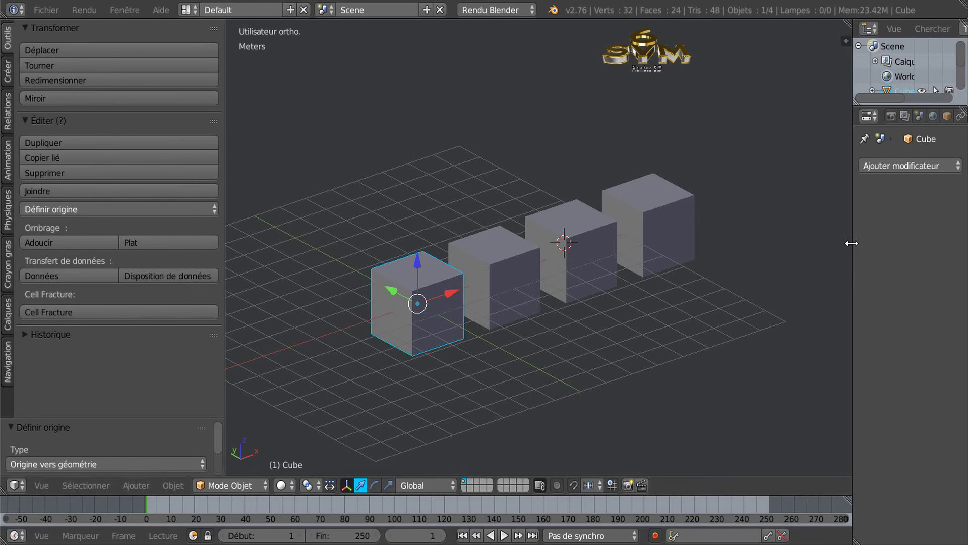
Widen the 3D view by narrowing the outliner and properties column
{"action": "left_click_drag", "start_coordinate": [852, 243], "coordinate": [867, 244]}
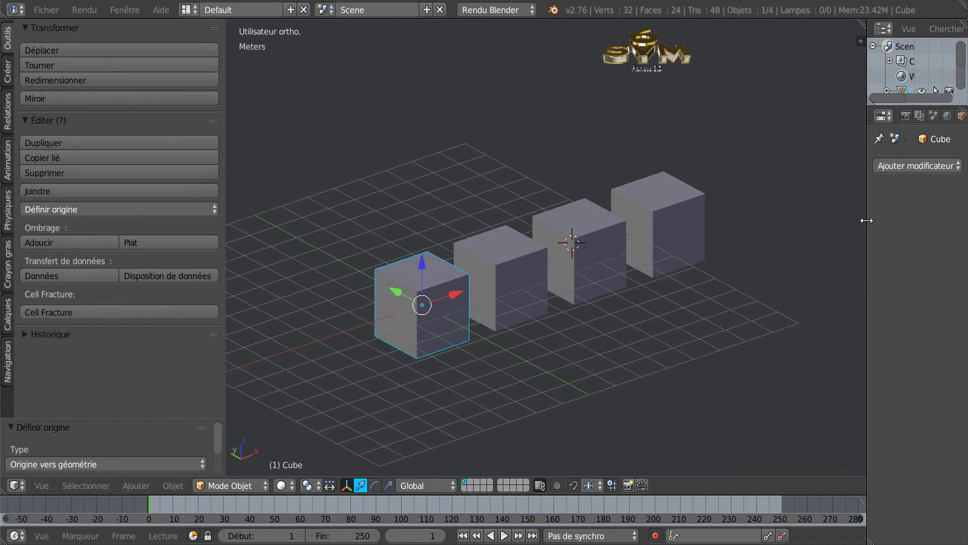
{"action": "left_click_drag", "start_coordinate": [866, 221], "coordinate": [882, 218]}
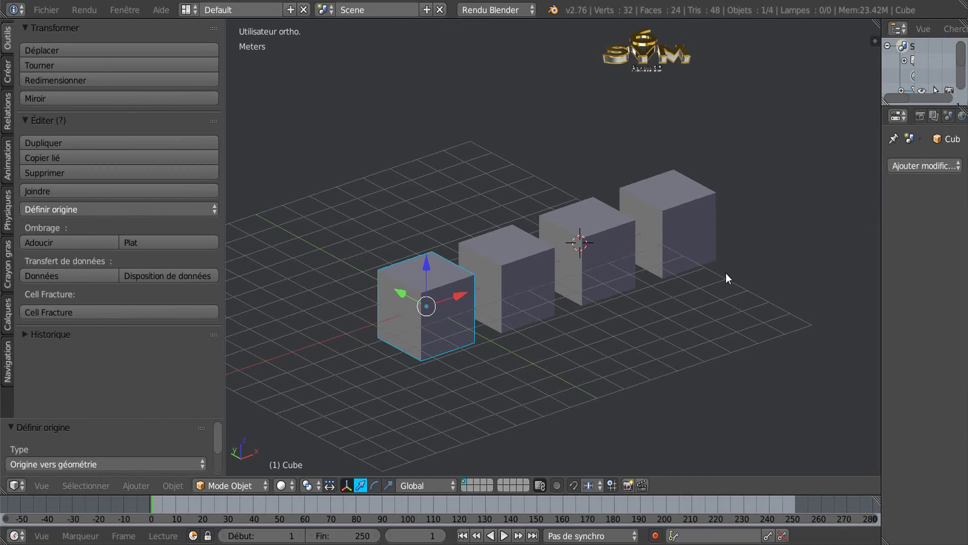
{"action": "middle_click_drag", "start_coordinate": [727, 269], "coordinate": [679, 277], "text": "shift"}
{"action": "scroll", "coordinate": [602, 318], "scroll_direction": "down", "scroll_amount": 1}
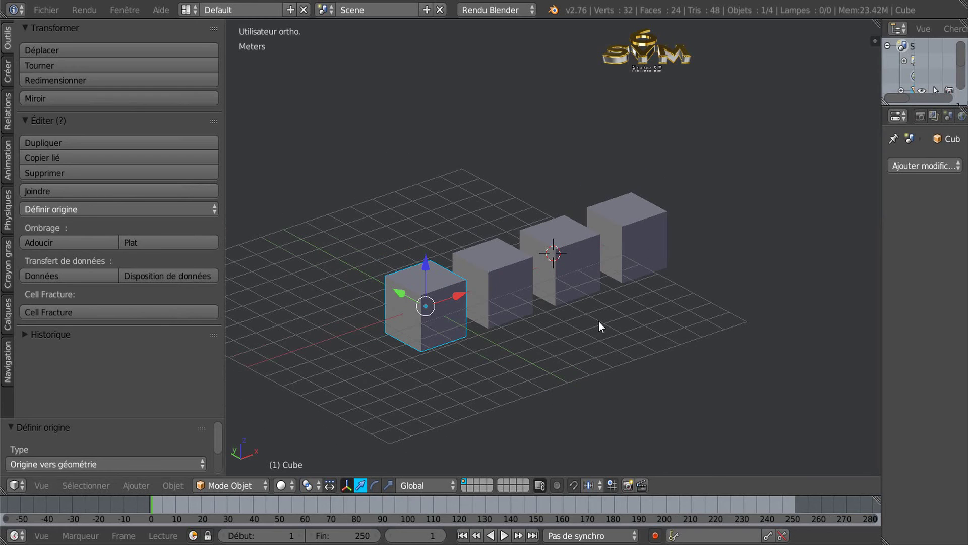
{"action": "middle_click_drag", "start_coordinate": [514, 349], "coordinate": [450, 328]}
{"action": "scroll", "coordinate": [450, 339], "scroll_direction": "up", "scroll_amount": 3}
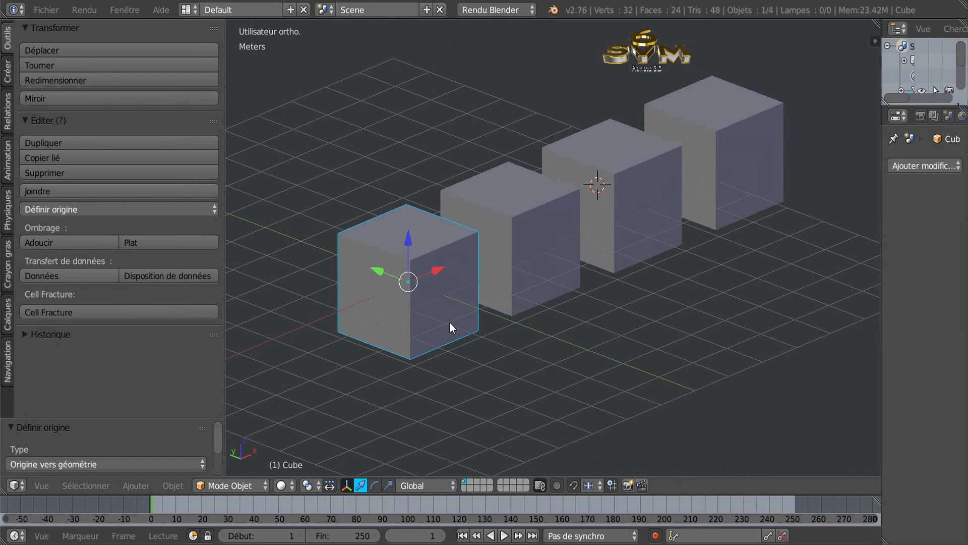
{"action": "mouse_move", "coordinate": [422, 293]}
{"action": "middle_mouse_down"}
{"action": "mouse_move", "coordinate": [416, 308]}
{"action": "mouse_move", "coordinate": [426, 307]}
{"action": "middle_mouse_up"}
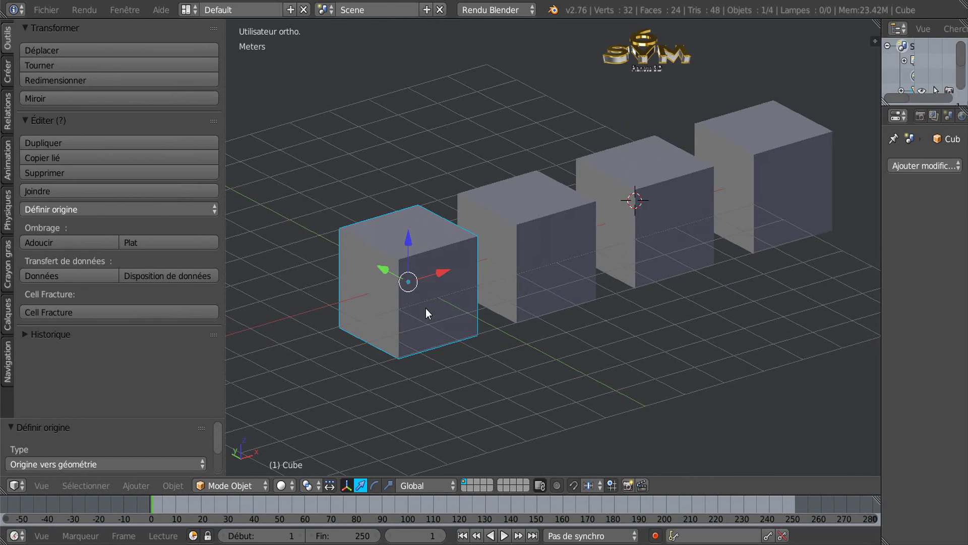
{"action": "mouse_move", "coordinate": [502, 344]}
{"action": "middle_mouse_down"}
{"action": "mouse_move", "coordinate": [472, 343]}
{"action": "mouse_move", "coordinate": [486, 368]}
{"action": "mouse_move", "coordinate": [495, 355]}
{"action": "middle_mouse_up"}
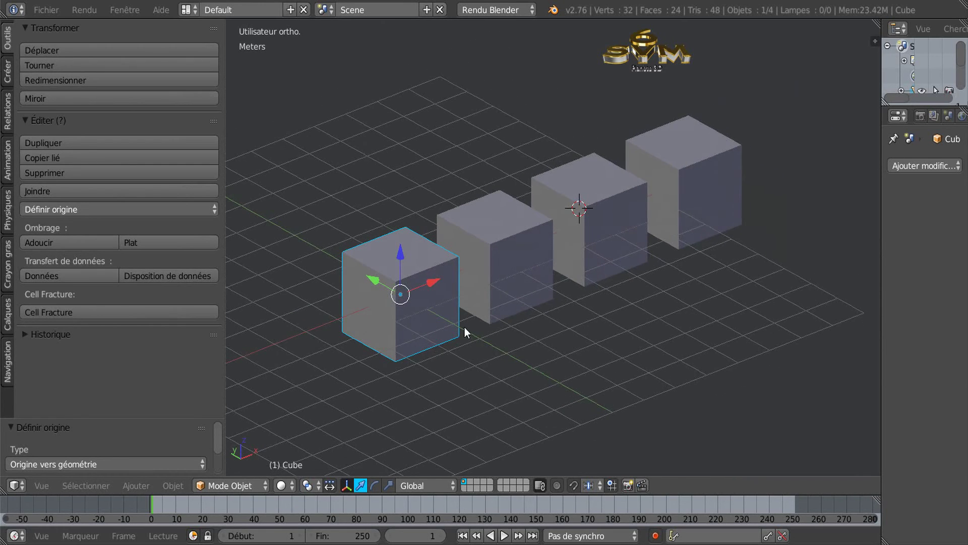
{"action": "scroll", "coordinate": [465, 328], "scroll_direction": "up", "scroll_amount": 1}
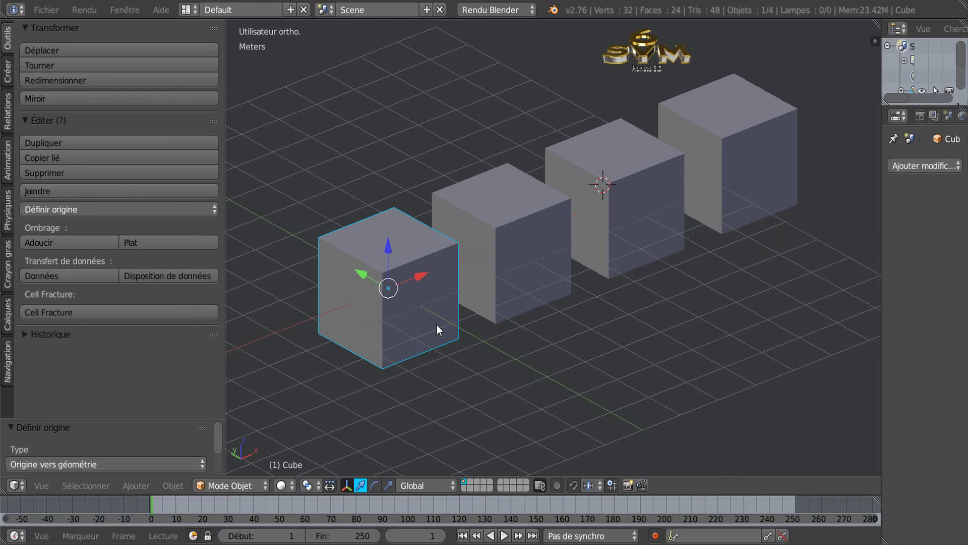
{"action": "scroll", "coordinate": [433, 324], "scroll_direction": "down", "scroll_amount": 1}
{"action": "middle_click_drag", "start_coordinate": [428, 340], "coordinate": [423, 331]}
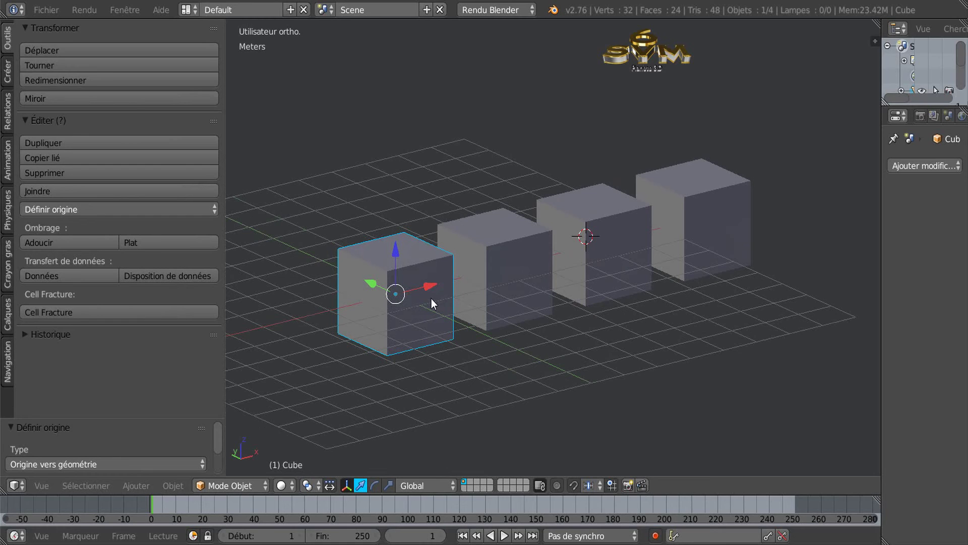
{"action": "middle_click_drag", "start_coordinate": [509, 347], "coordinate": [539, 344]}
{"action": "scroll", "coordinate": [552, 332], "scroll_direction": "up", "scroll_amount": 1, "text": "ctrl"}
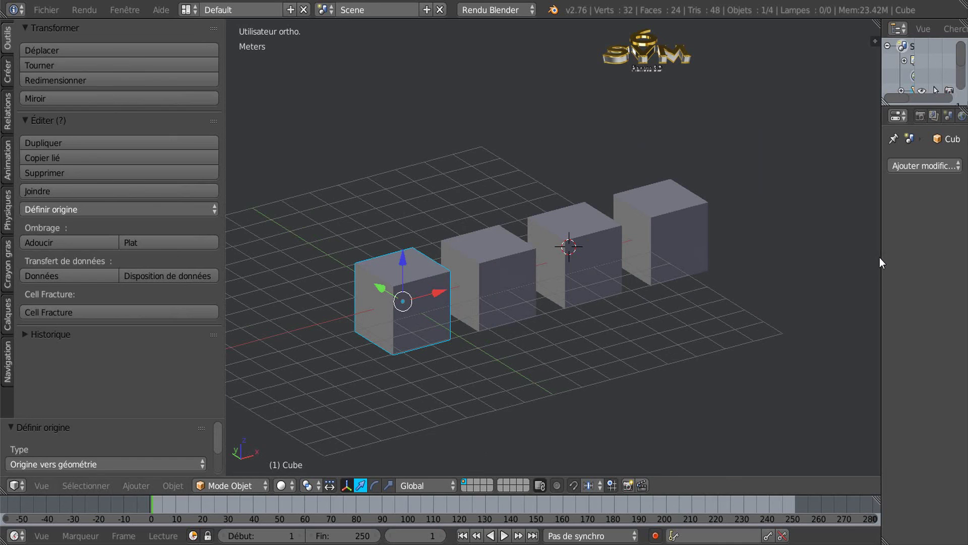
Narrow the outliner and properties column a little more to give the 3D view extra width
{"action": "left_click_drag", "start_coordinate": [881, 255], "coordinate": [898, 253]}
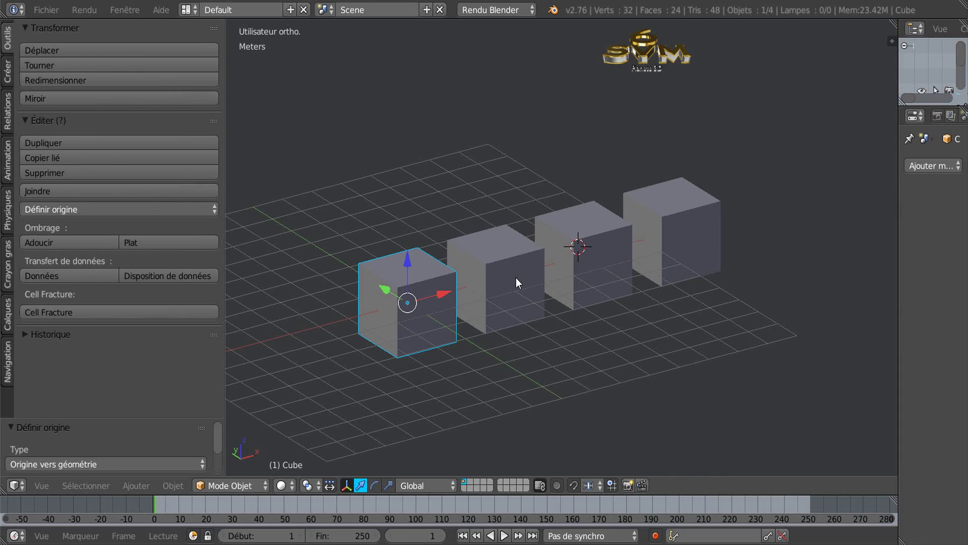
{"action": "scroll", "coordinate": [516, 277], "scroll_direction": "up", "scroll_amount": 1}
{"action": "scroll", "coordinate": [516, 278], "scroll_direction": "down", "scroll_amount": 1}
{"action": "scroll", "coordinate": [516, 277], "scroll_direction": "up", "scroll_amount": 1}
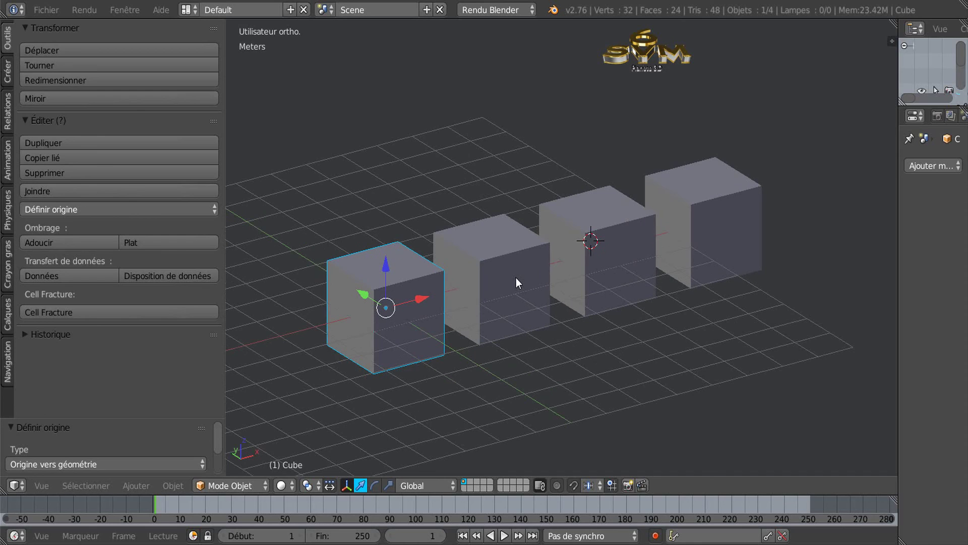